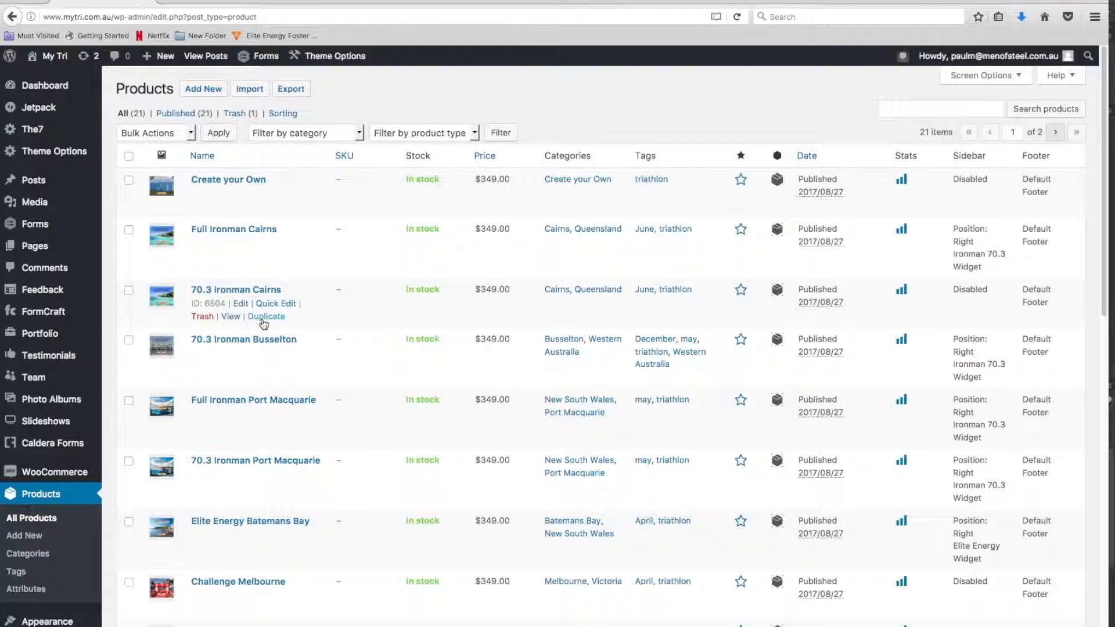
# Duplicate the 70.3 Ironman Cairns product and retitle the copy "Hawaii Triathlon"
pyautogui.click(264, 321)
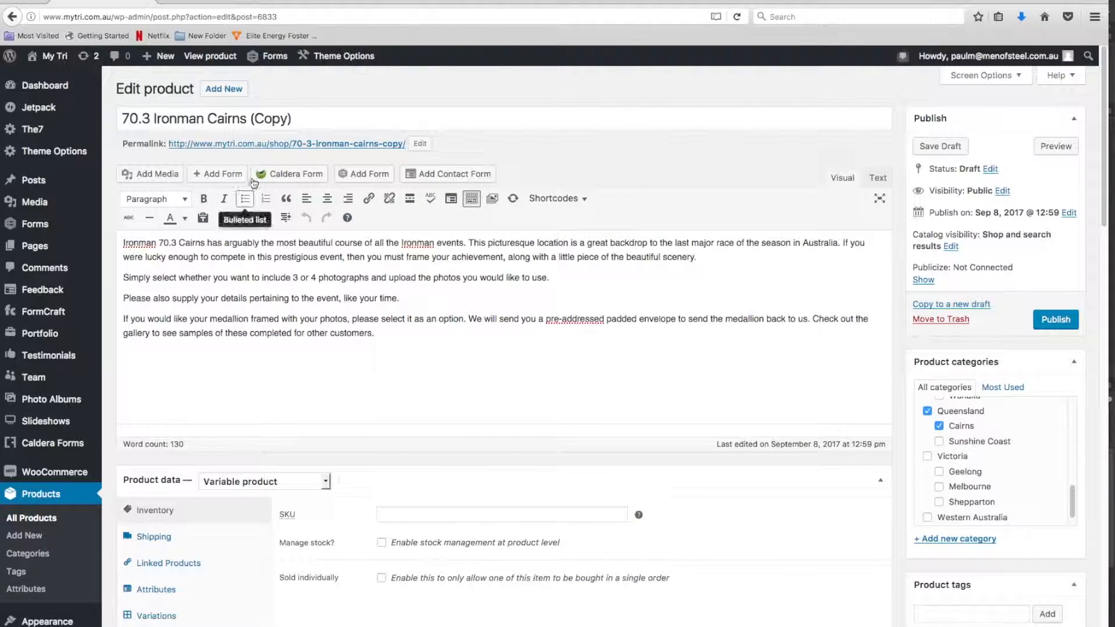
pyautogui.moveTo(299, 120); pyautogui.dragTo(112, 119)
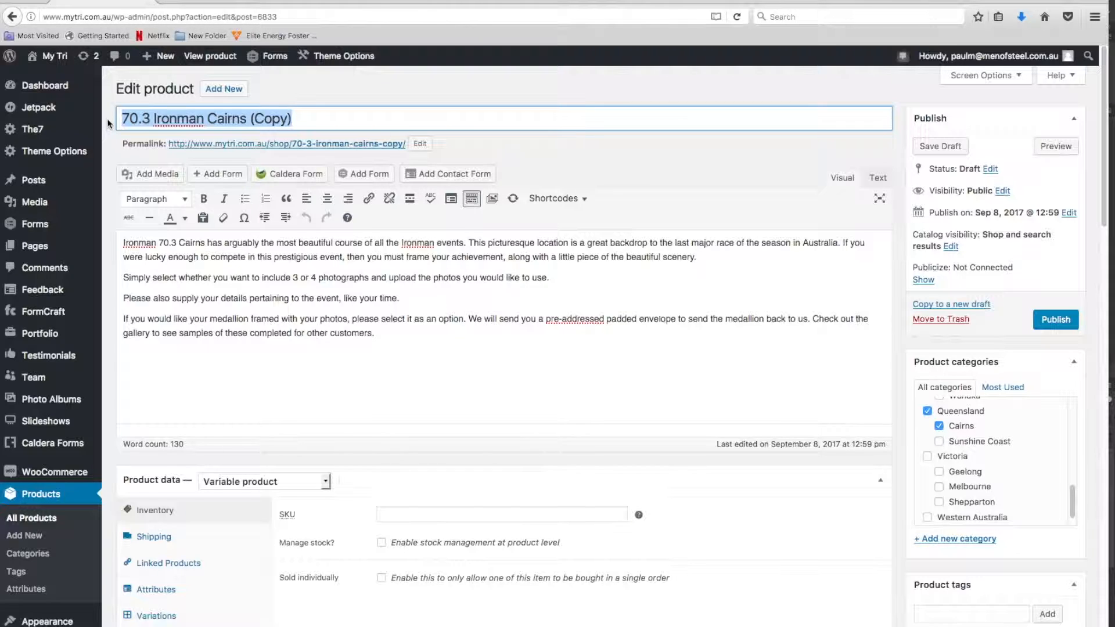
pyautogui.write('Hawaii')
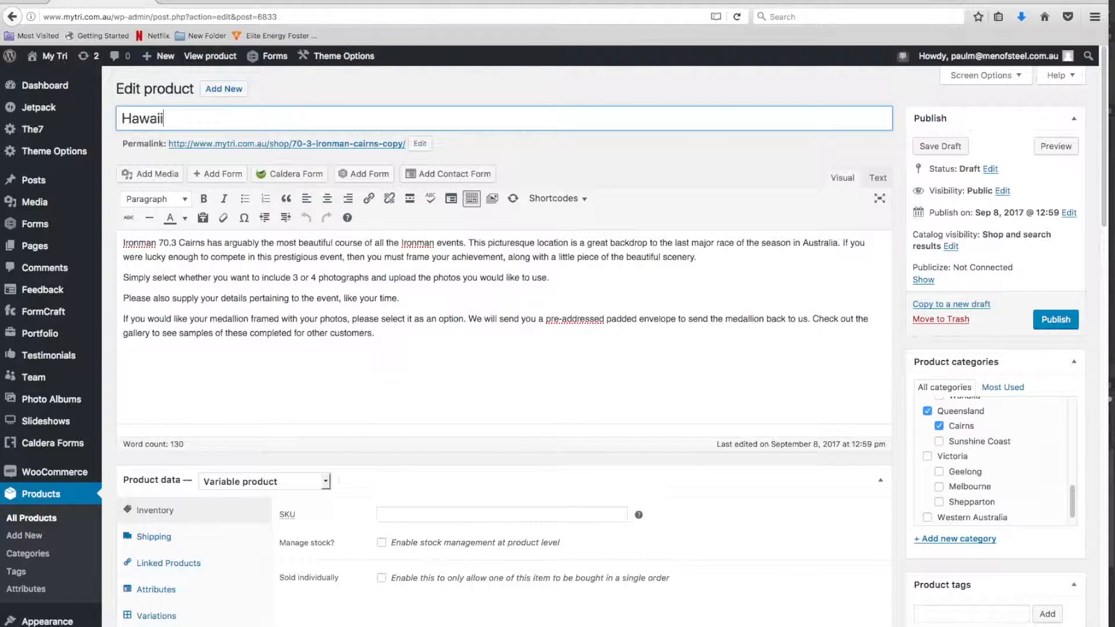
pyautogui.write(' Triathlon')
# Clear the permalink's old slug and confirm so that it regenerates from the product title as hawaii-triathlon
pyautogui.click(420, 143)
pyautogui.tripleClick(408, 145)
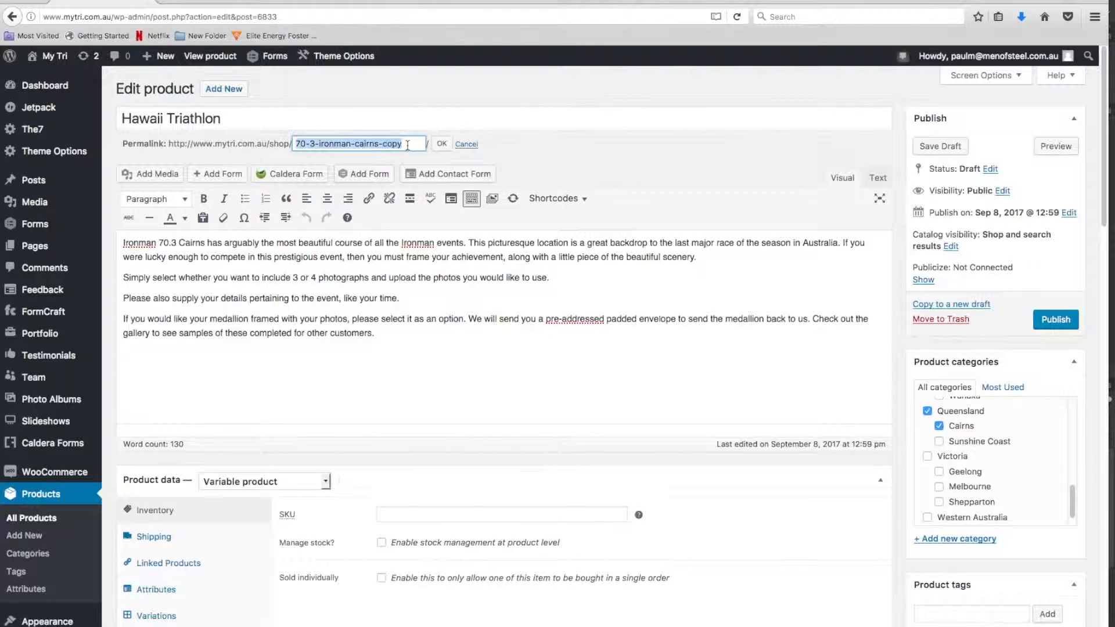
pyautogui.press('BackSpace')
pyautogui.click(441, 145)
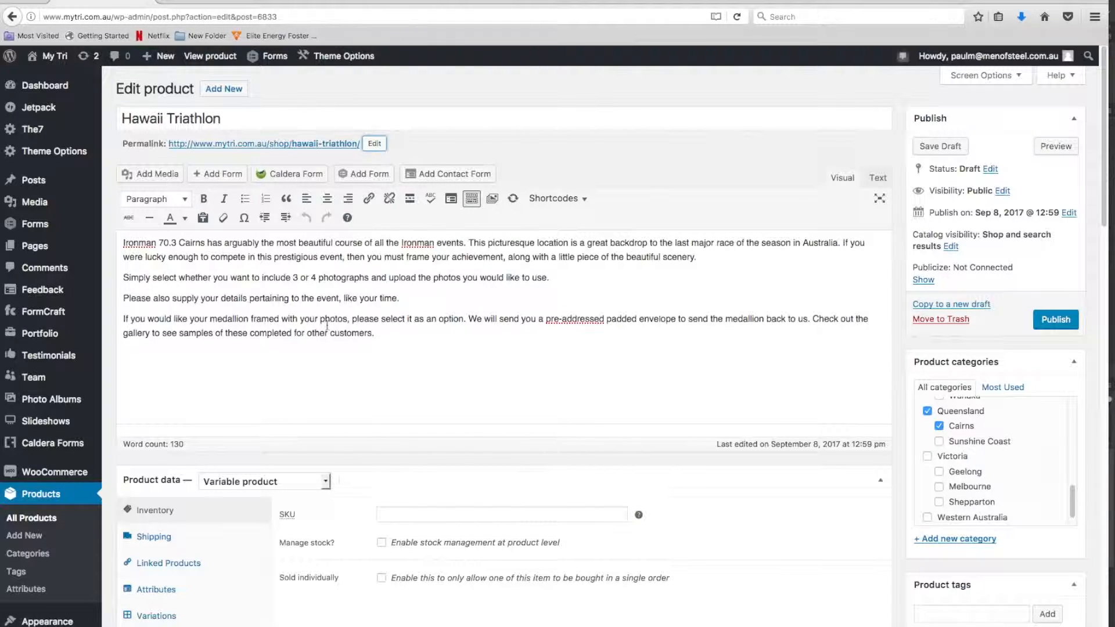
pyautogui.moveTo(404, 336); pyautogui.dragTo(116, 242)
pyautogui.click(410, 366)
# Remove the product from the Cairns and Queensland categories
pyautogui.scroll(-5, 409, 366)
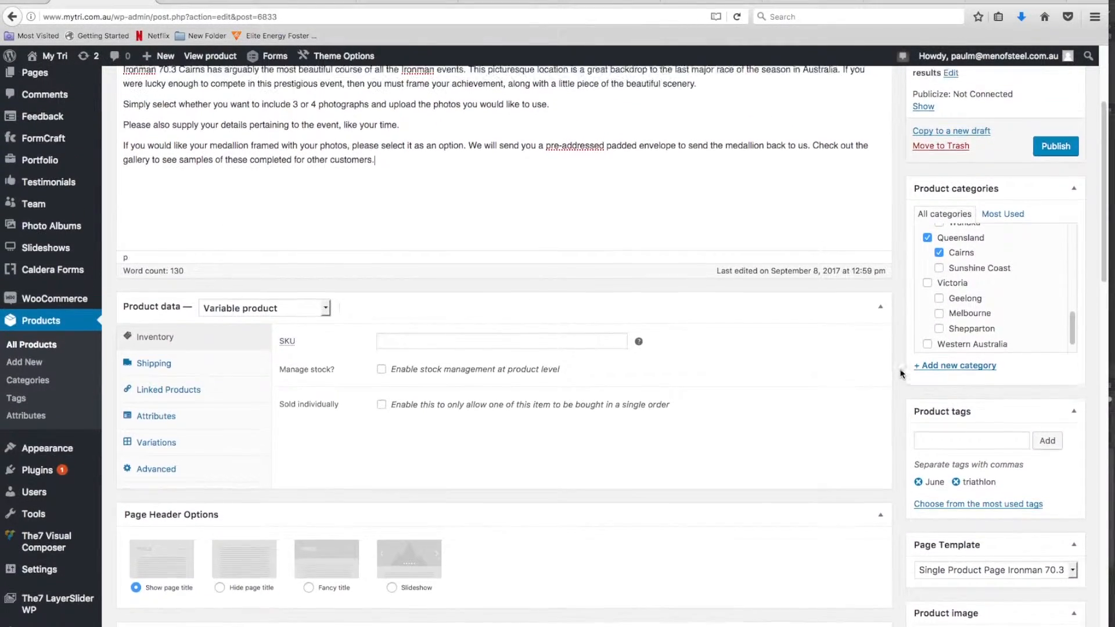
pyautogui.scroll(1, 899, 373)
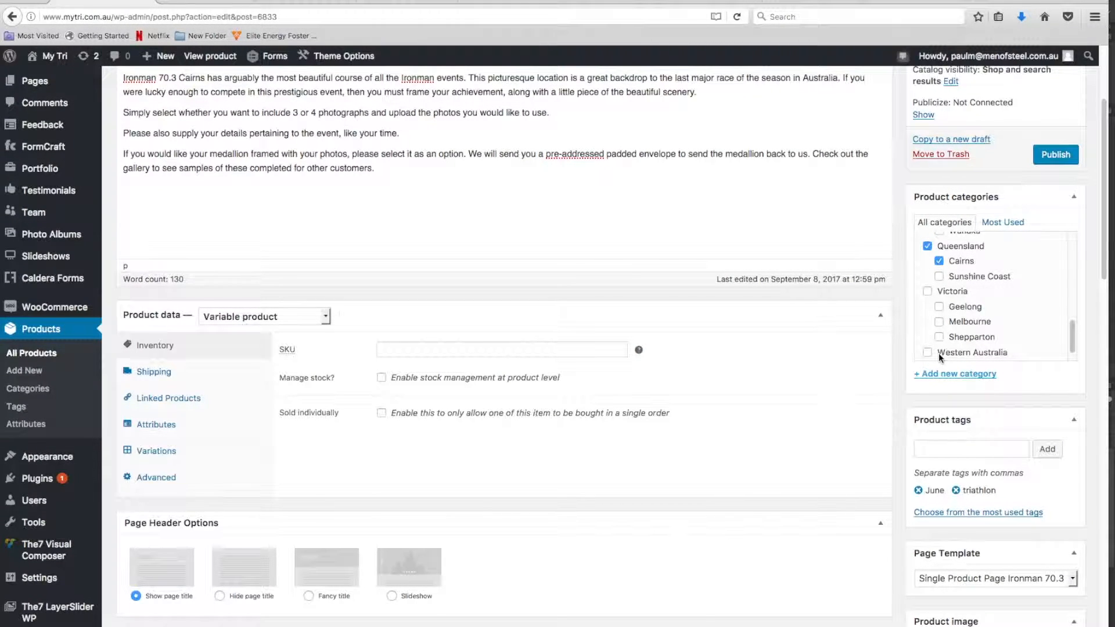
pyautogui.click(940, 262)
pyautogui.click(927, 246)
# Create a "Gold Coast" product category under the parent Queensland, and assign the product to the Hawaii category
pyautogui.scroll(-2, 958, 430)
pyautogui.scroll(-1, 981, 302)
pyautogui.scroll(5, 980, 306)
pyautogui.scroll(5, 979, 303)
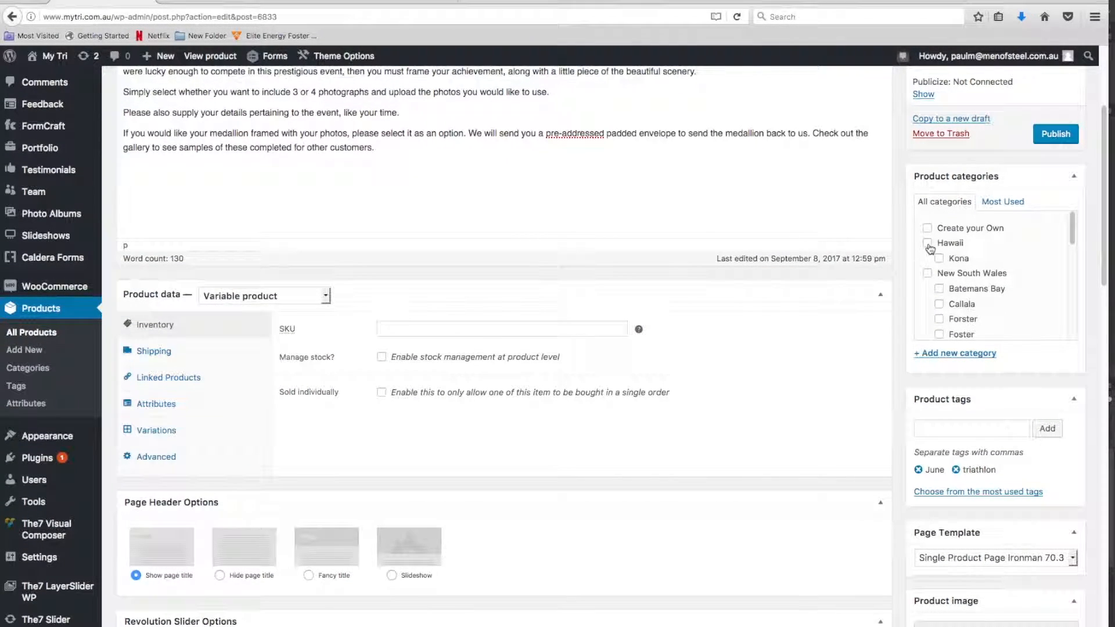
pyautogui.scroll(3, 936, 259)
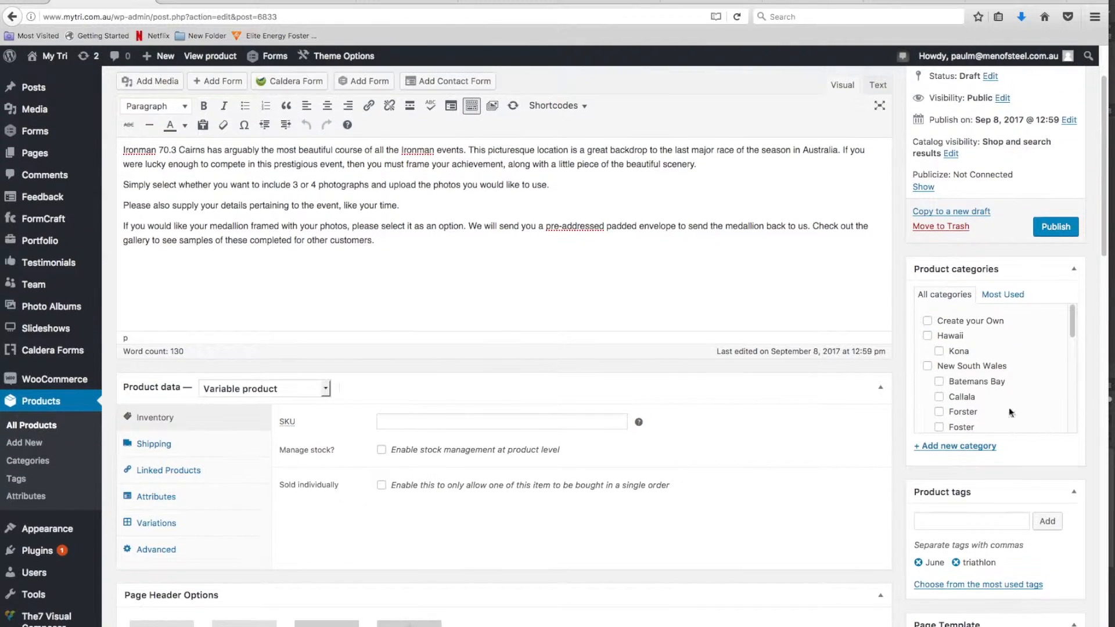
pyautogui.click(929, 449)
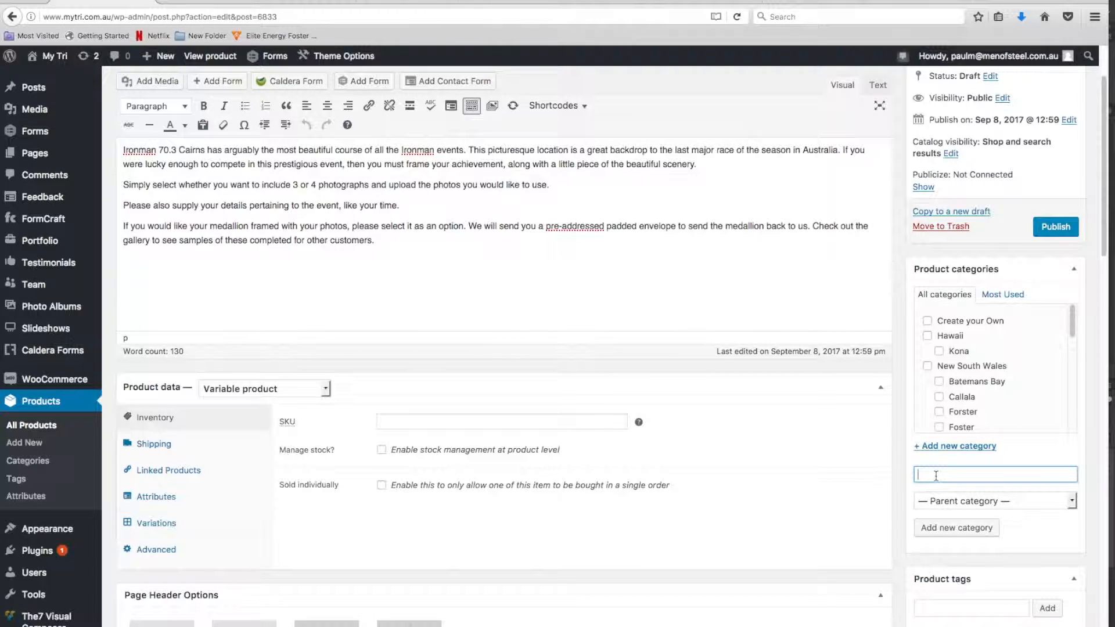
pyautogui.write('Gold Coast')
pyautogui.click(1072, 500)
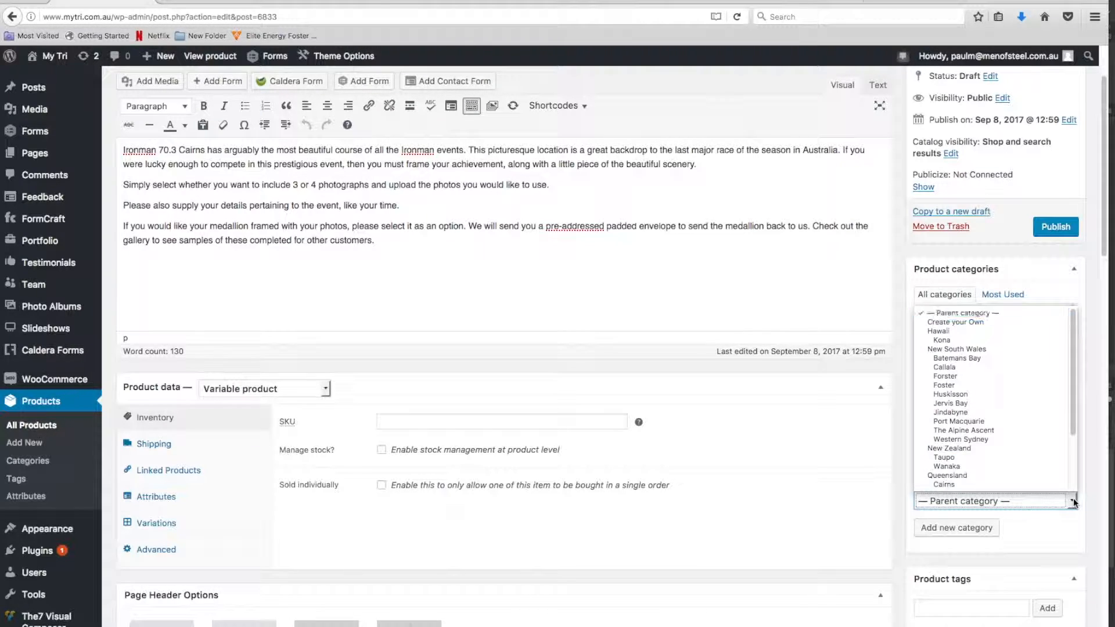
pyautogui.click(1032, 475)
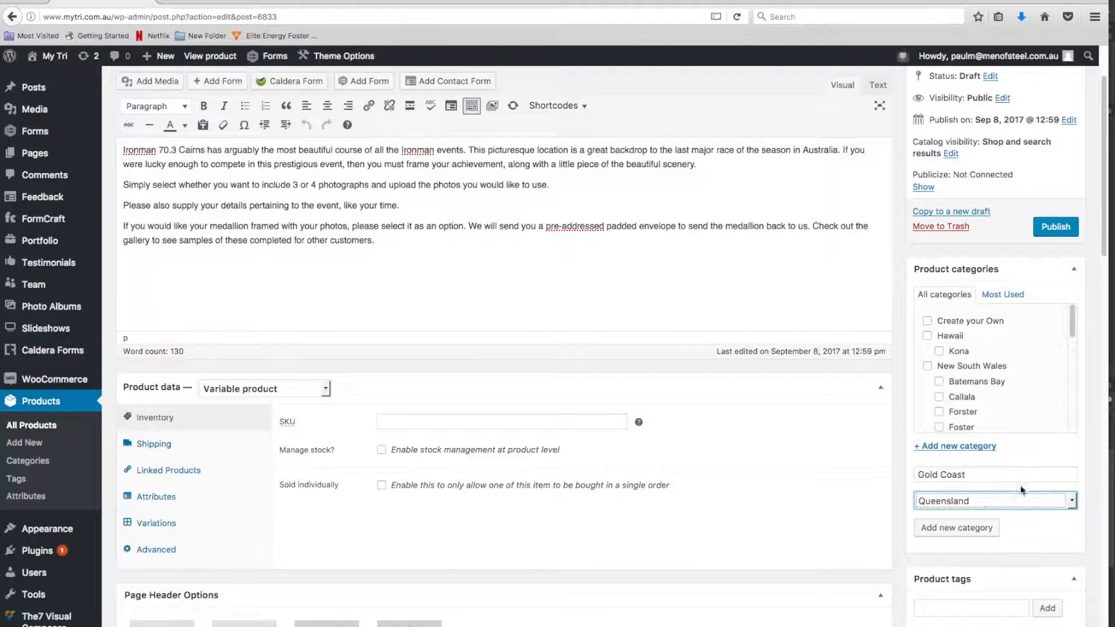
pyautogui.click(942, 532)
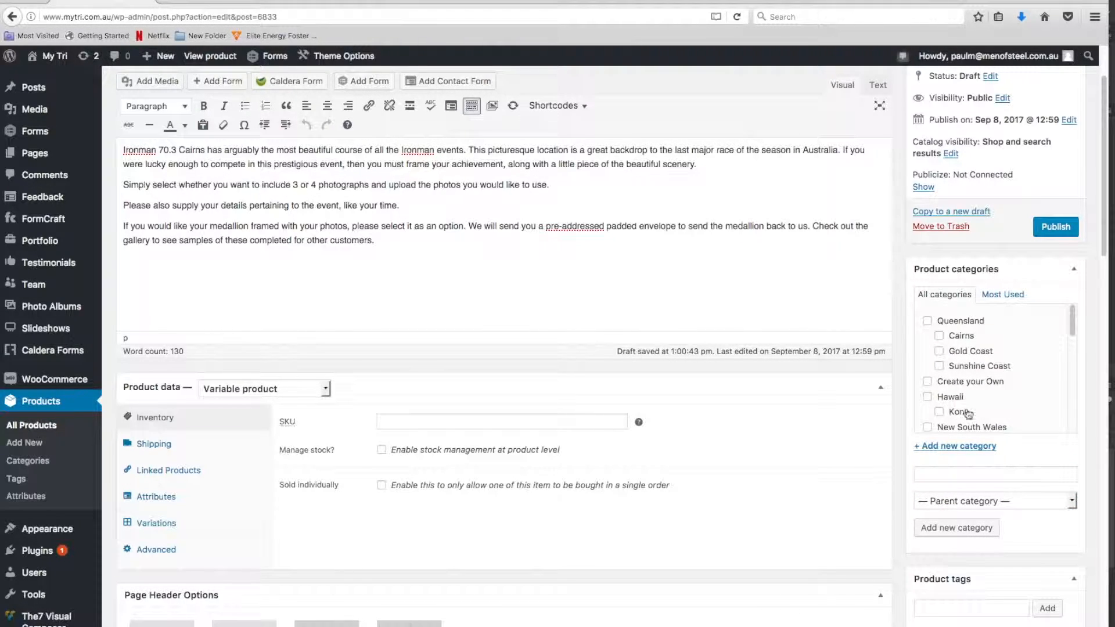
pyautogui.click(928, 397)
# Choose Single Product Page Ironman 70.3 as the product's page template
pyautogui.scroll(-5, 709, 451)
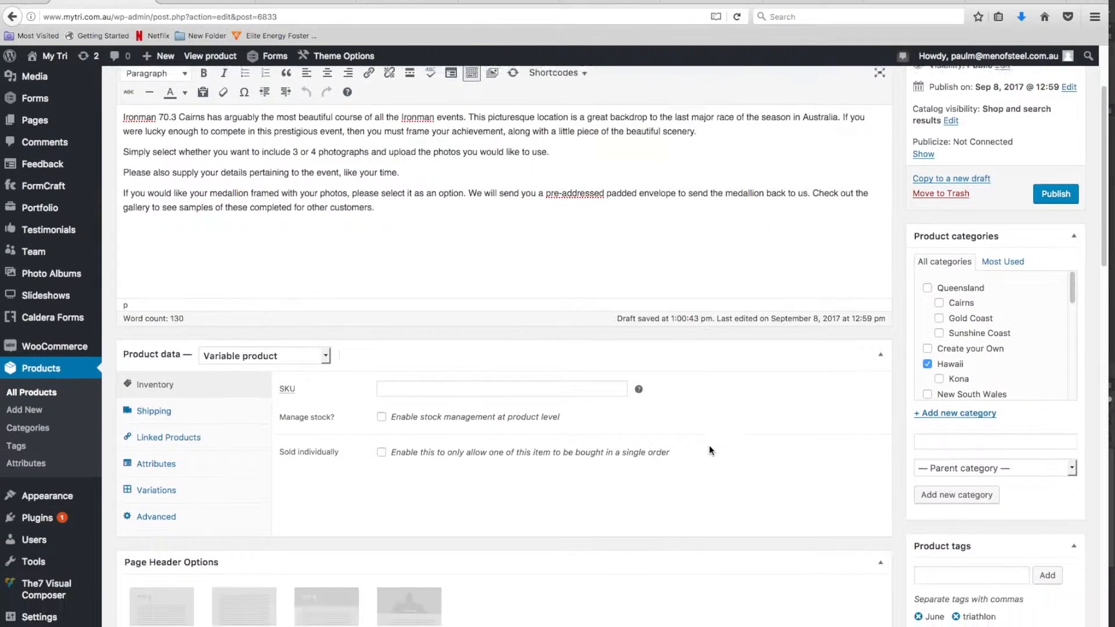
pyautogui.scroll(-3, 824, 479)
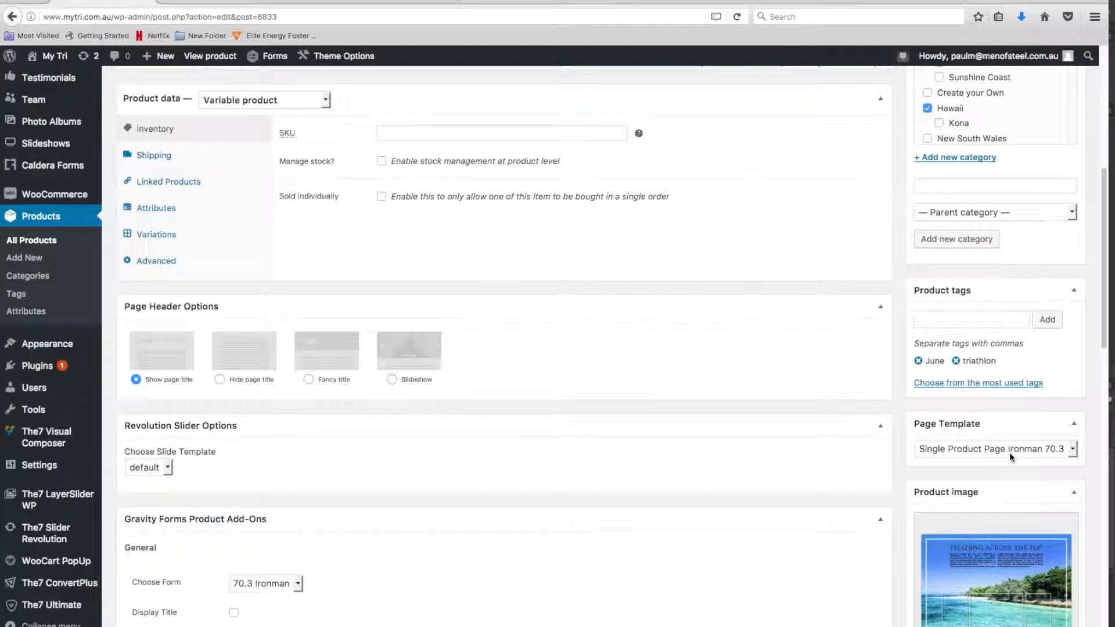
pyautogui.click(1073, 449)
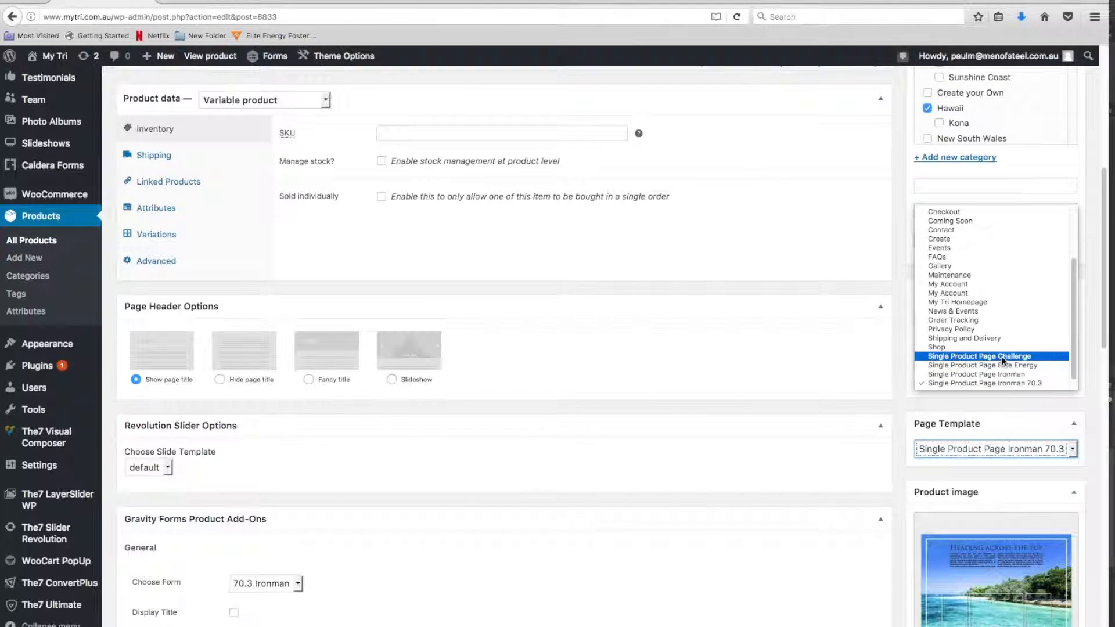
pyautogui.click(1013, 383)
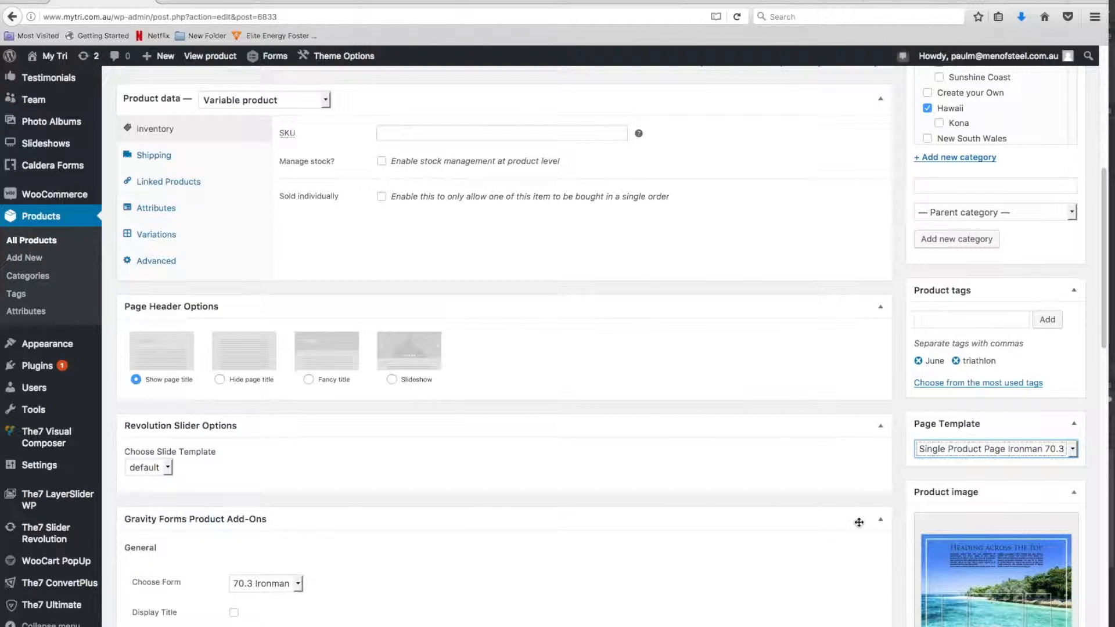
# Choose 70.3 Ironman as the form in the Gravity Forms product add-ons
pyautogui.scroll(-3, 779, 515)
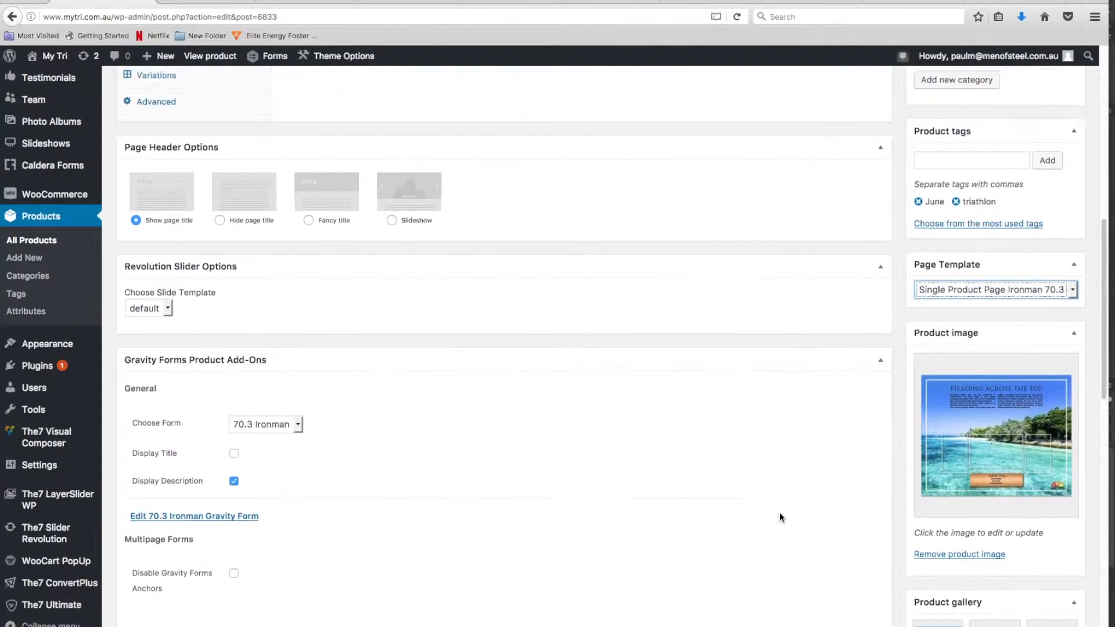
pyautogui.scroll(-2, 779, 513)
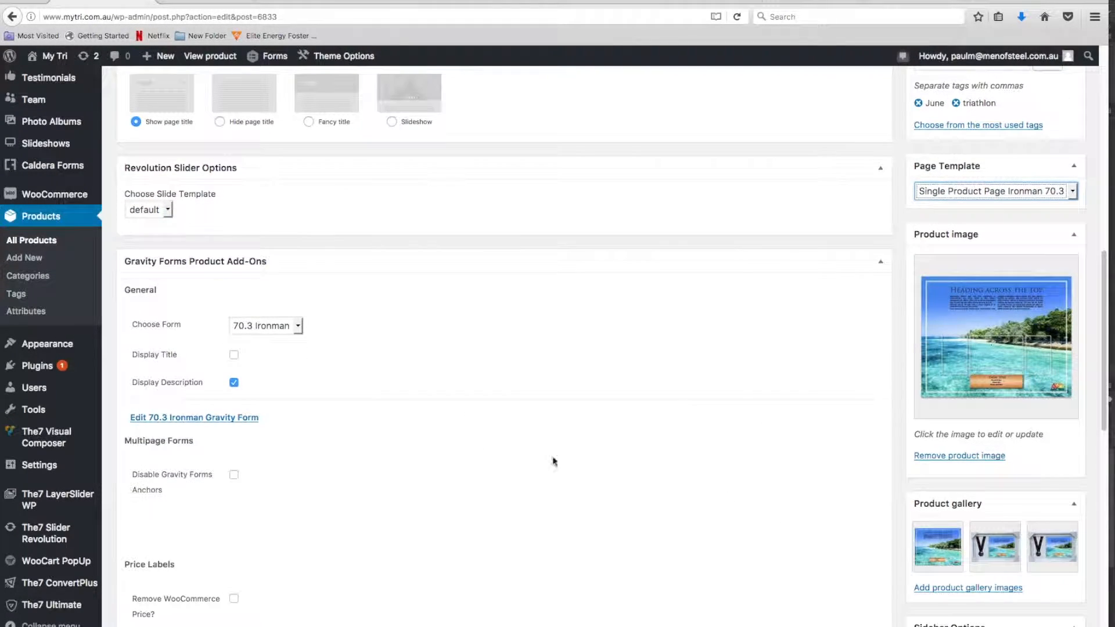
pyautogui.click(298, 329)
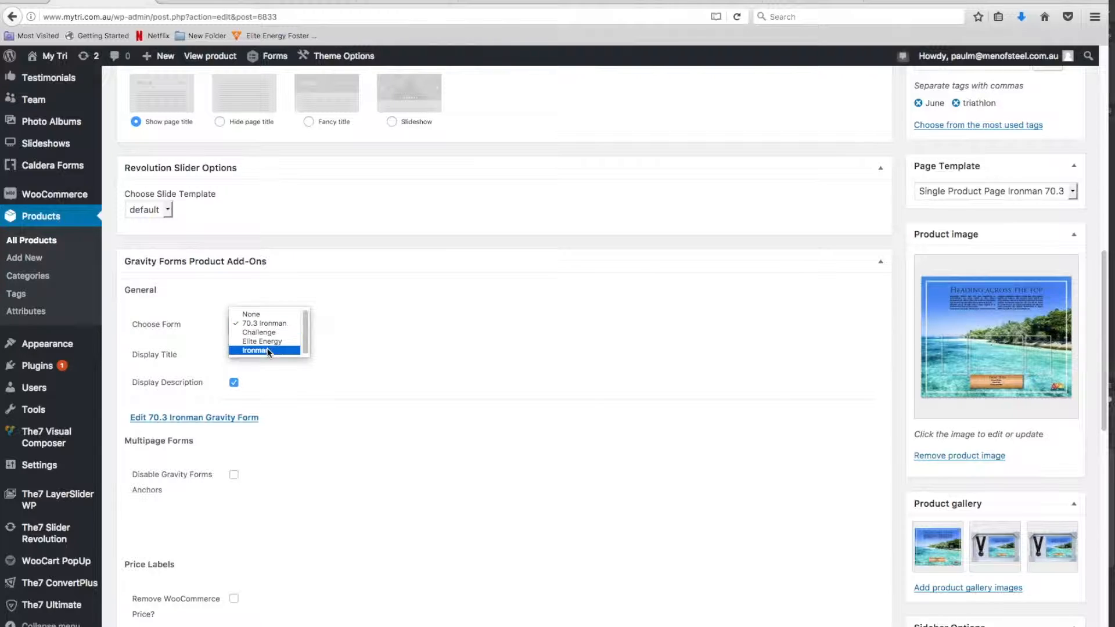
pyautogui.click(272, 321)
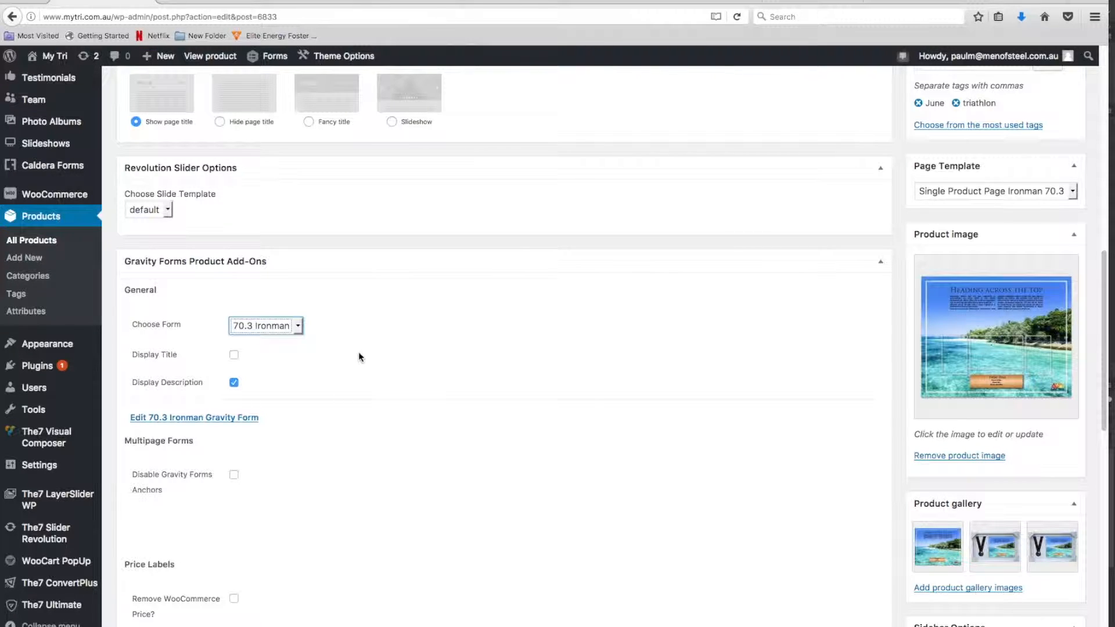
# Remove the copied product image and all three Cairns images from the product gallery
pyautogui.scroll(-3, 347, 401)
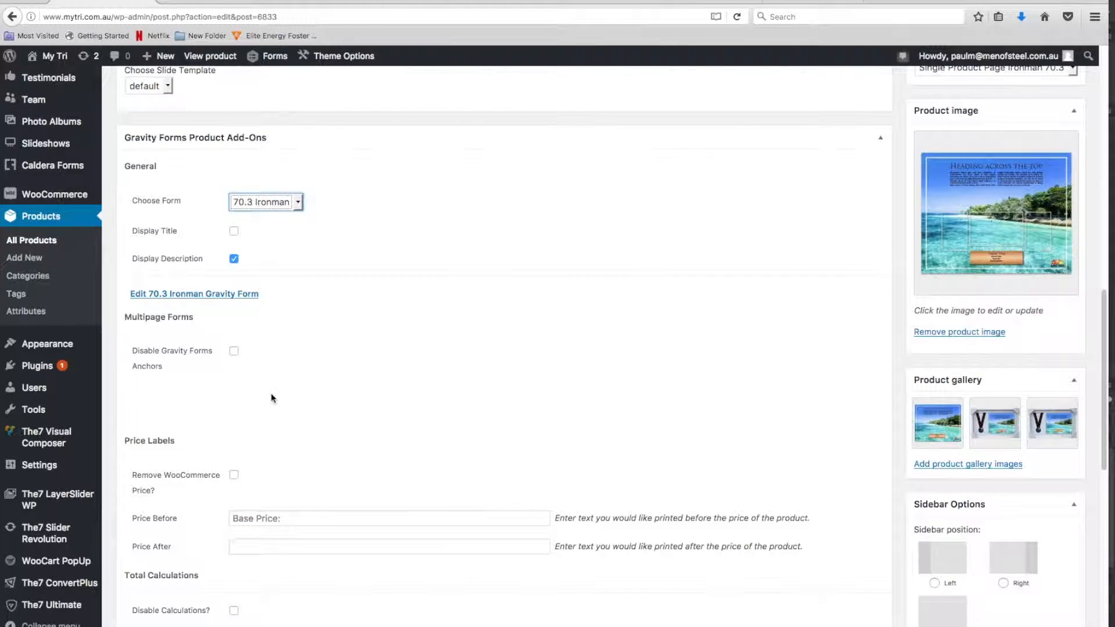
pyautogui.scroll(-2, 280, 439)
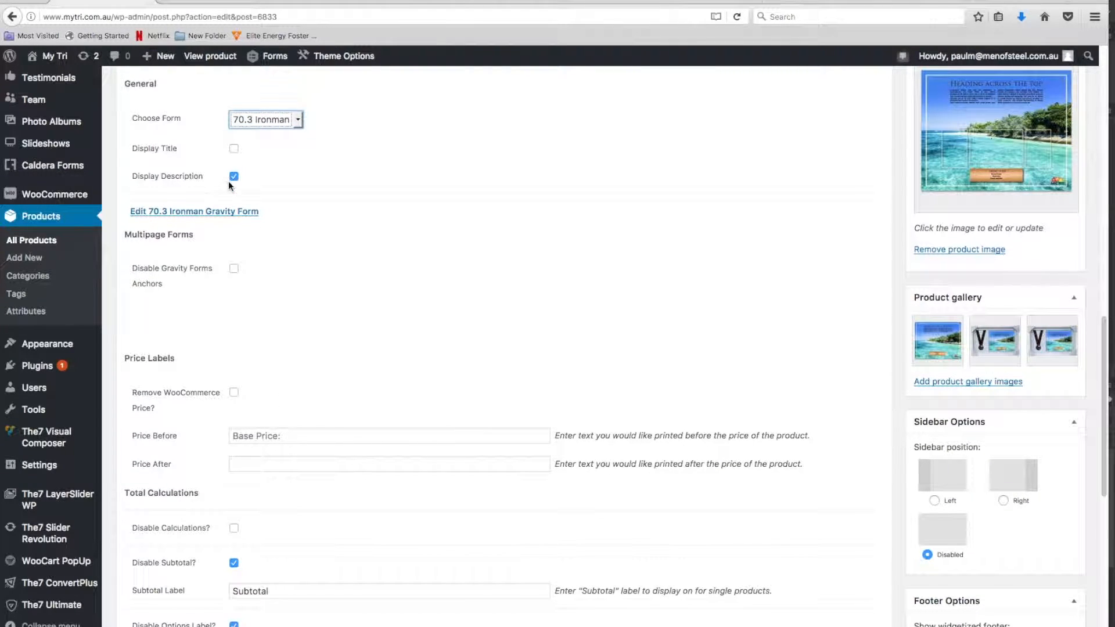
pyautogui.scroll(-4, 369, 428)
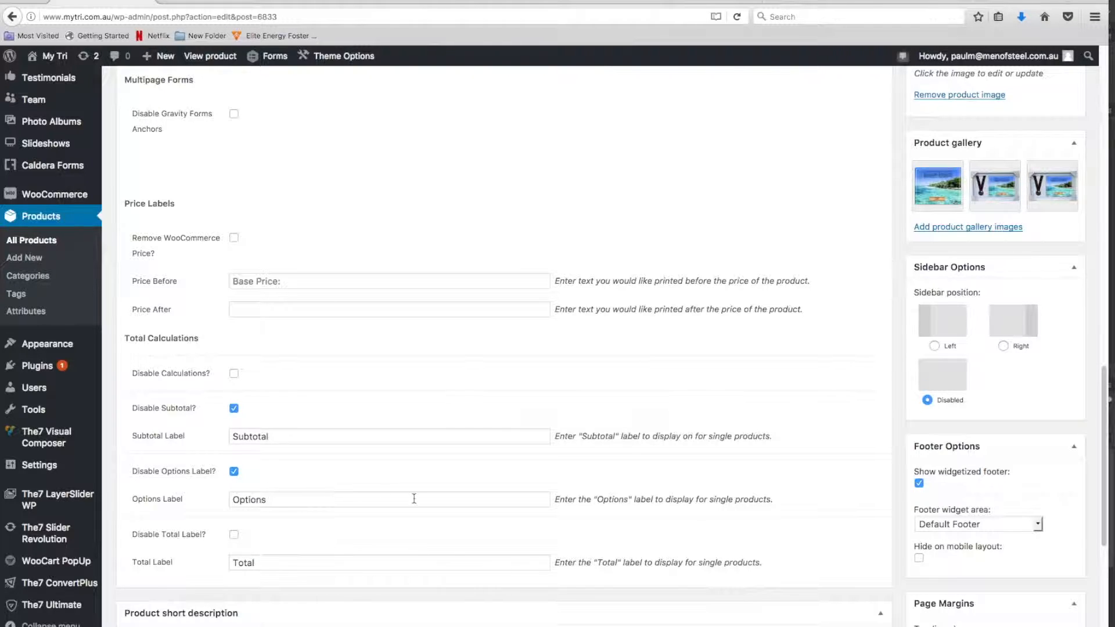
pyautogui.scroll(2, 413, 497)
pyautogui.scroll(-2, 416, 498)
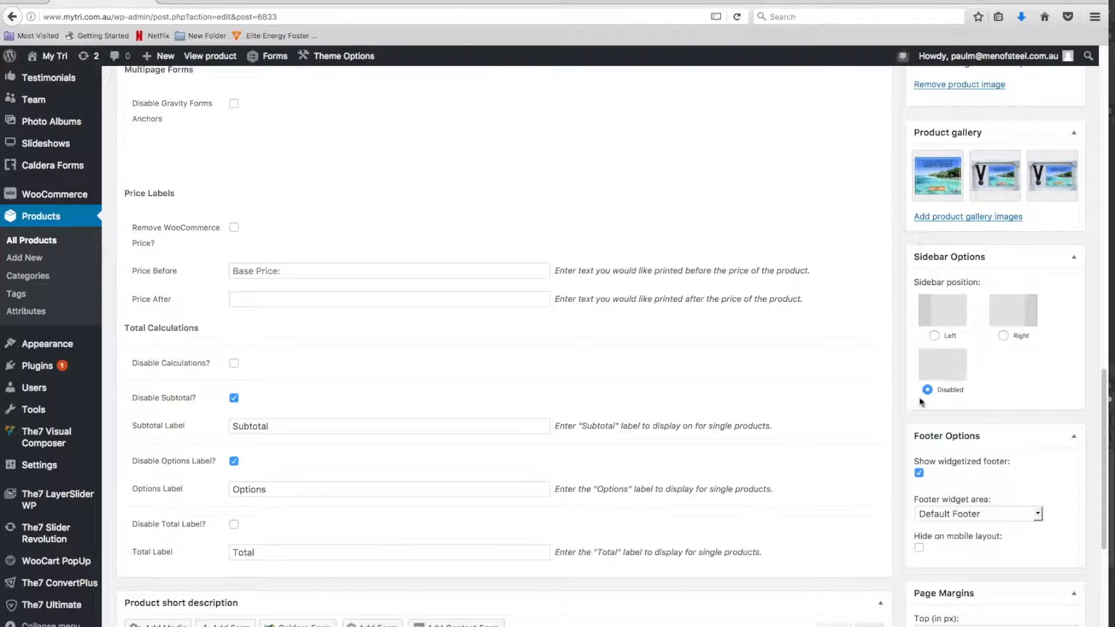
pyautogui.scroll(8, 781, 443)
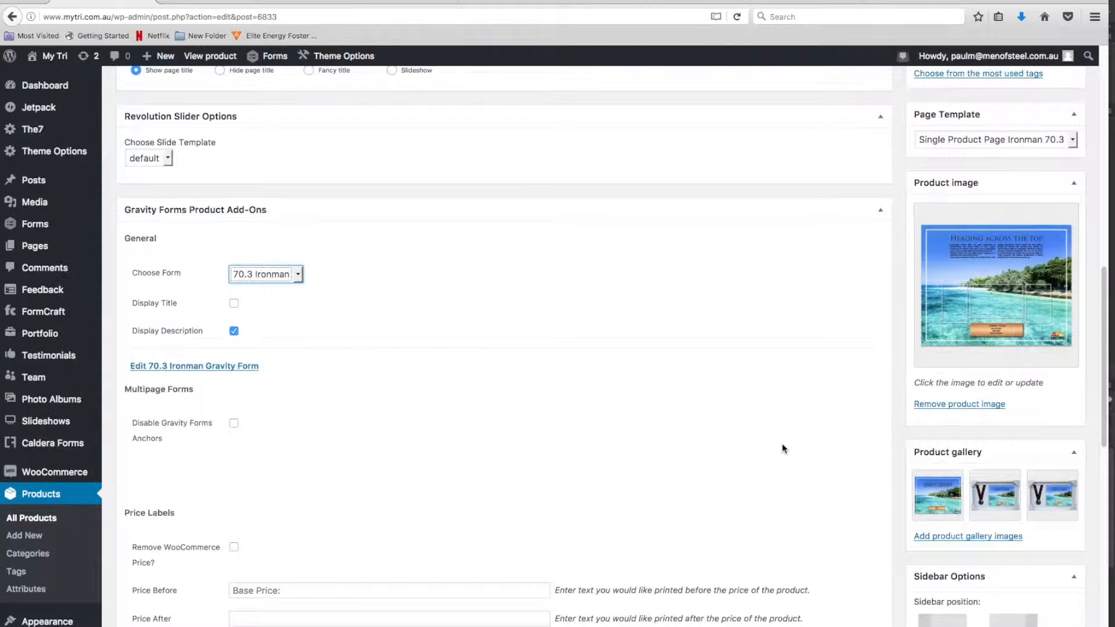
pyautogui.click(969, 456)
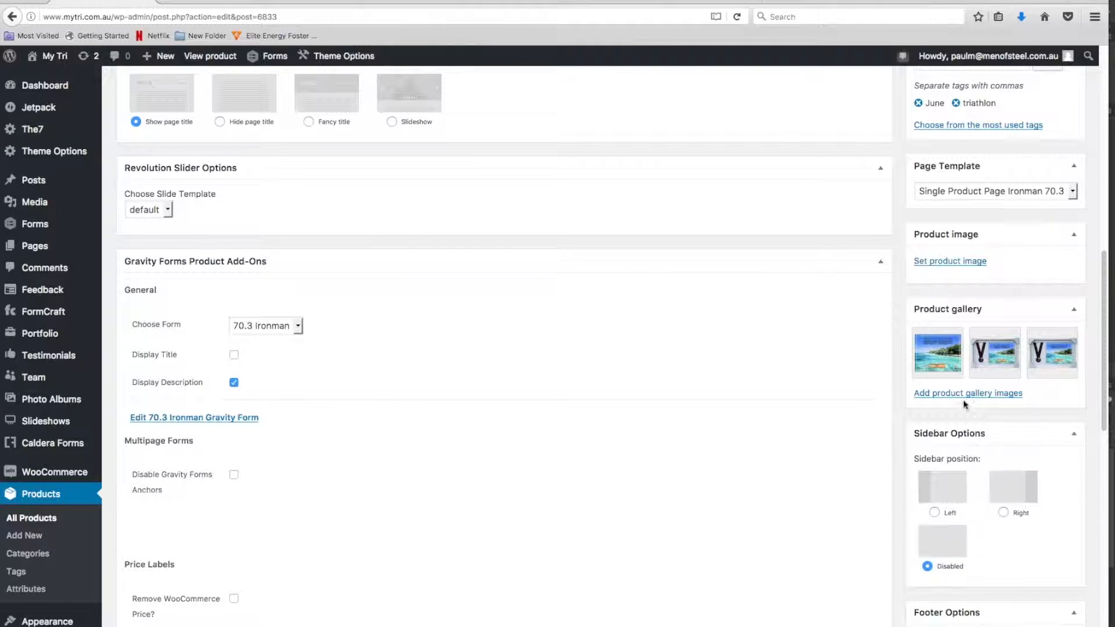
pyautogui.click(961, 330)
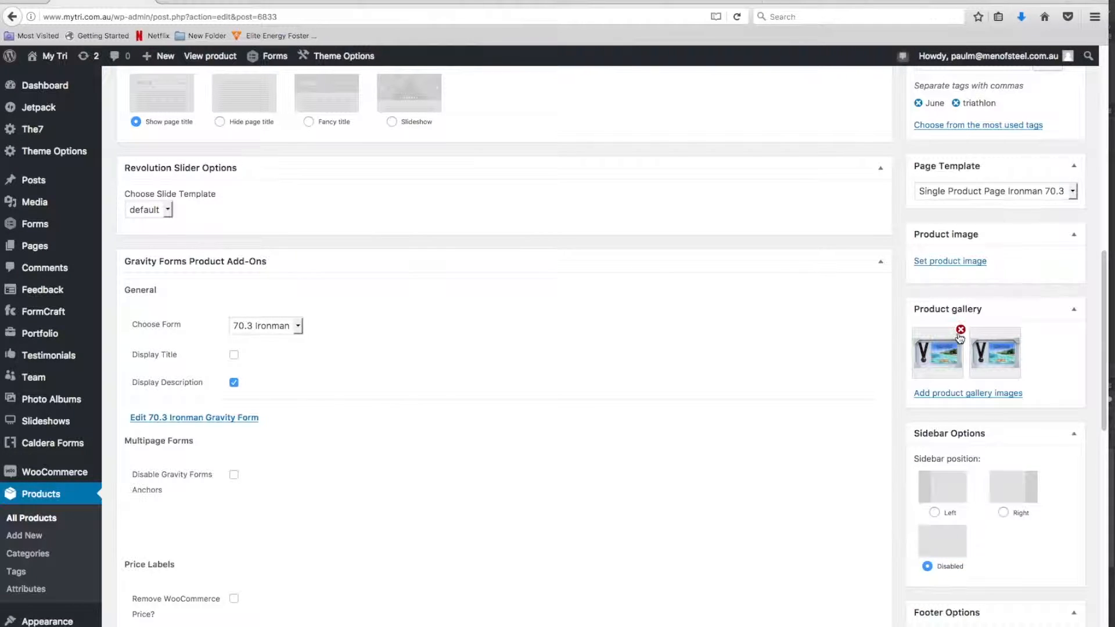
pyautogui.click(963, 329)
pyautogui.click(961, 331)
# Start uploading files for the product image and browse to the Events folder inside MyTri's Products folder
pyautogui.scroll(5, 901, 399)
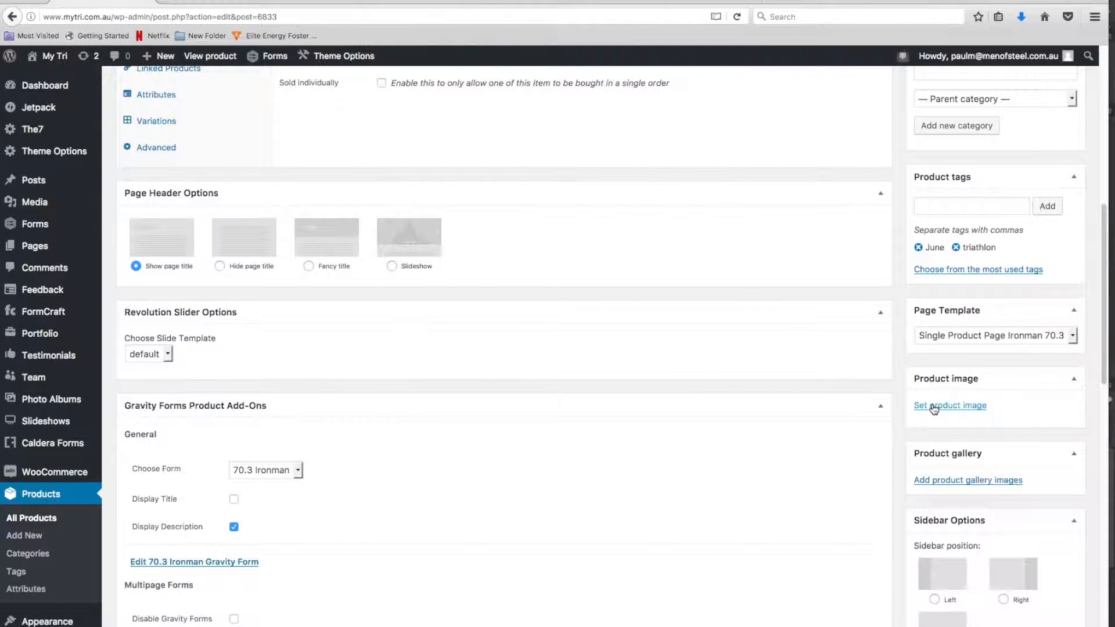
pyautogui.click(933, 406)
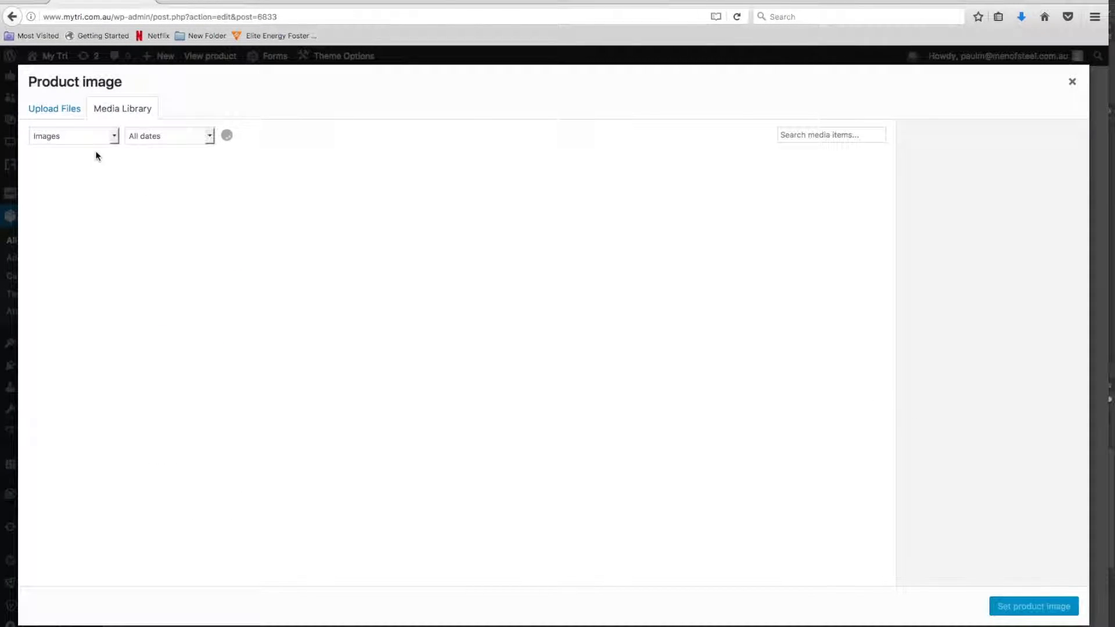
pyautogui.click(54, 109)
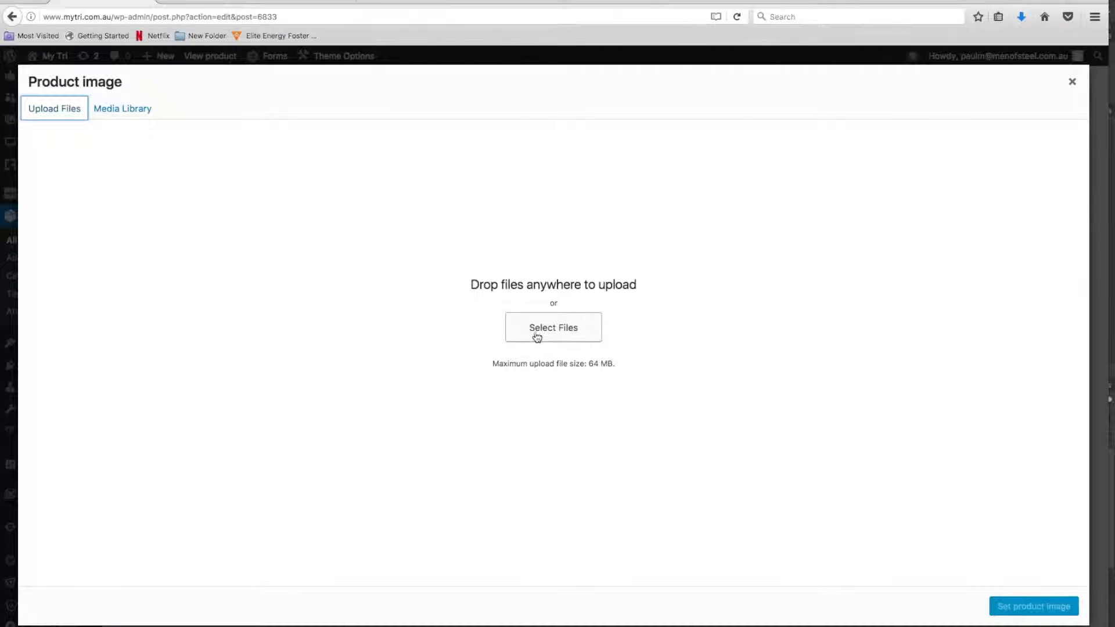
pyautogui.click(561, 334)
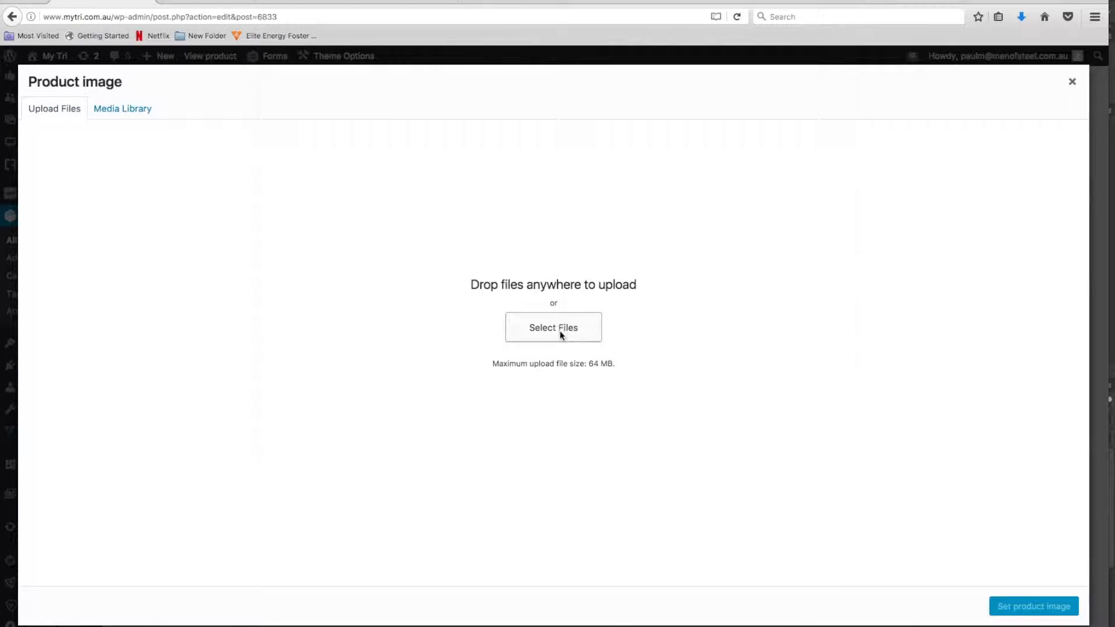
pyautogui.click(607, 60)
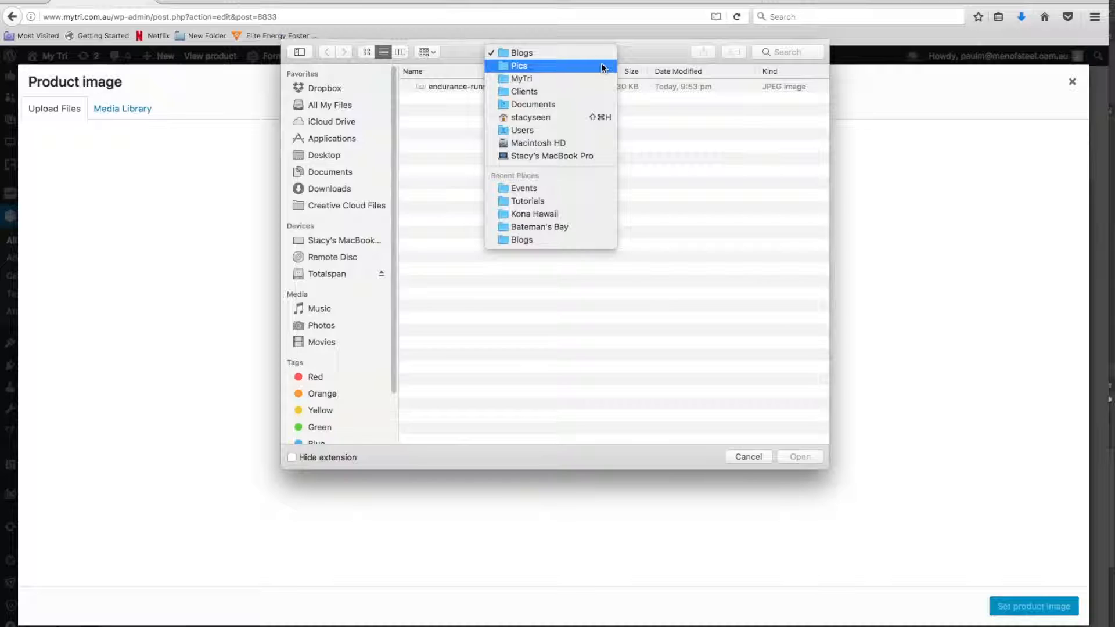
pyautogui.click(598, 78)
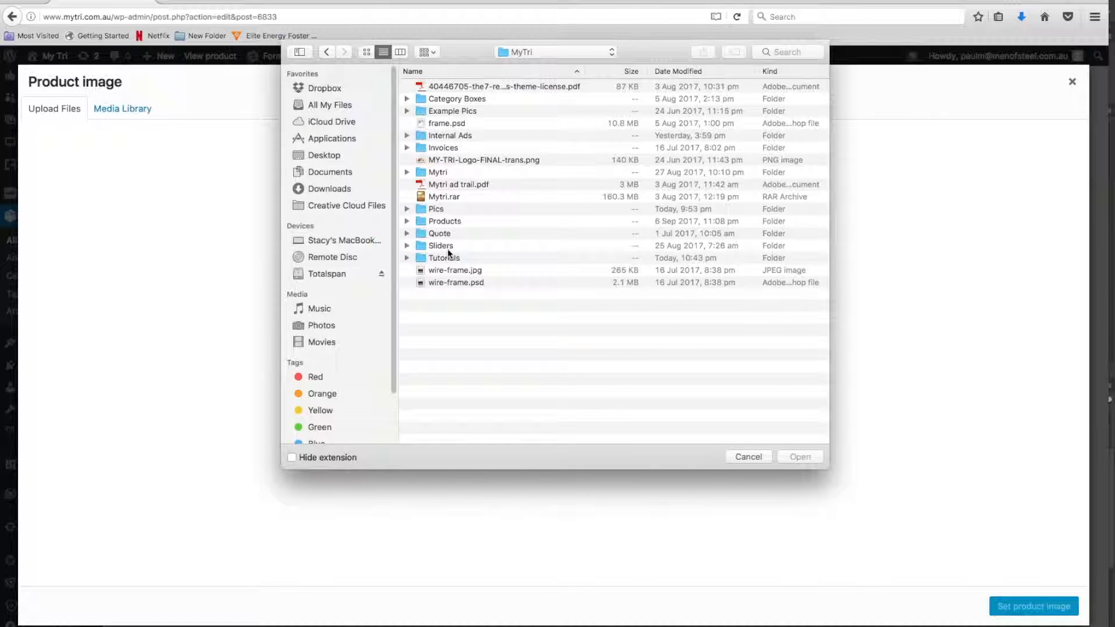
pyautogui.doubleClick(450, 221)
pyautogui.doubleClick(444, 86)
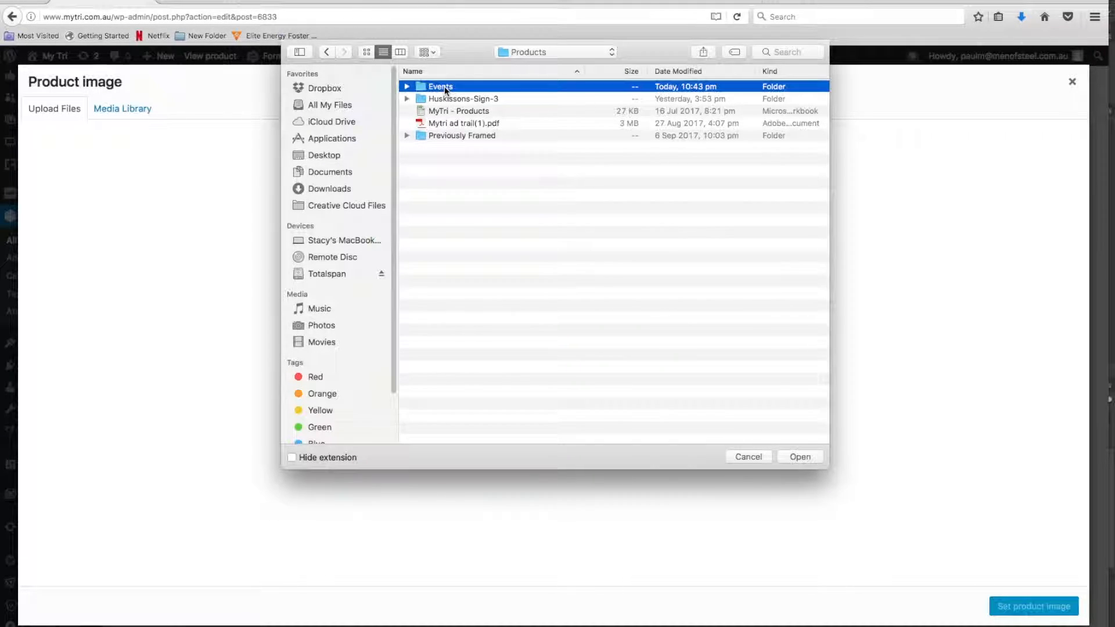
# Upload the two Hawaii-Triathlon JPEGs (Sunset-4, Volcano-3) and all four kona-triathlon-crowd JPEGs, including the medal versions, from the Kona Hawaii folder
pyautogui.click(468, 84)
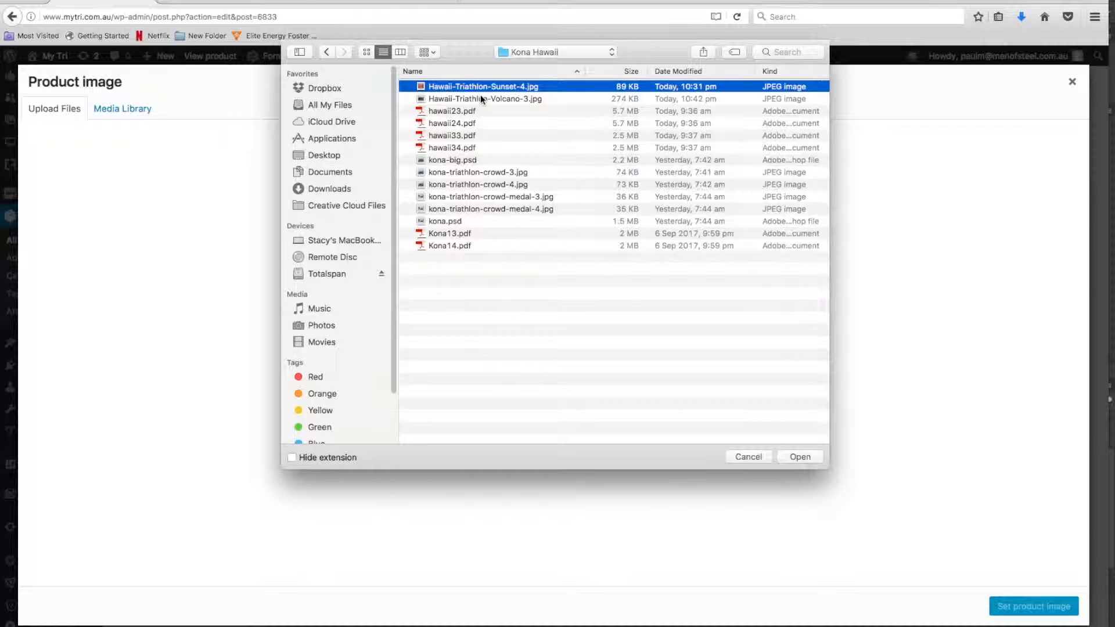
pyautogui.keyDown('shift'); pyautogui.click(480, 98); pyautogui.keyUp('shift')
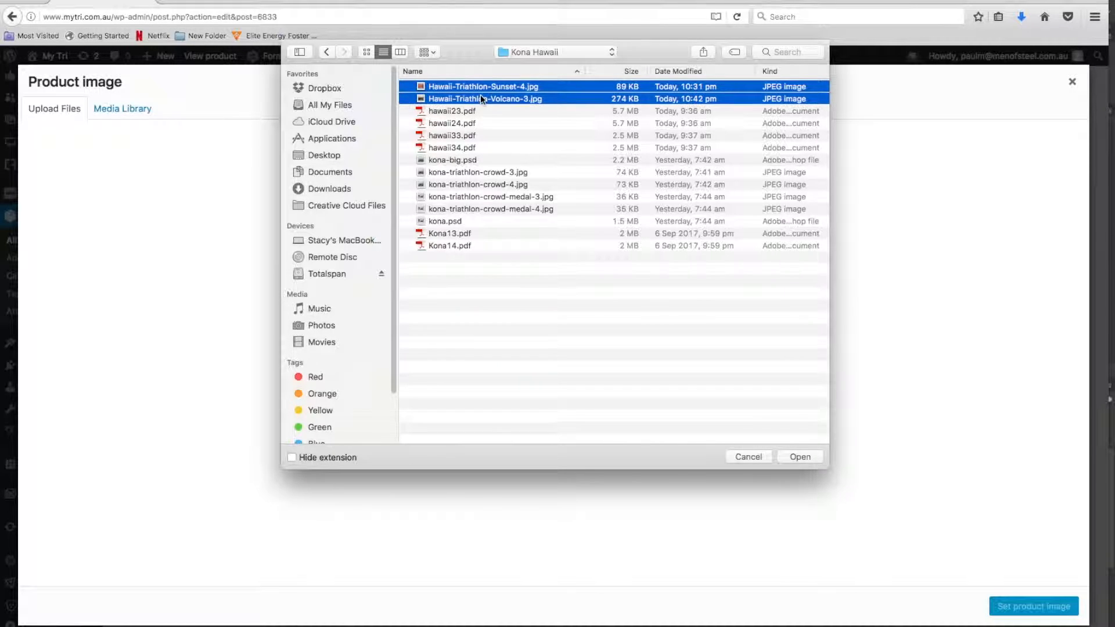
pyautogui.keyDown('super'); pyautogui.click(485, 170); pyautogui.keyUp('super')
pyautogui.keyDown('super'); pyautogui.click(486, 185); pyautogui.keyUp('super')
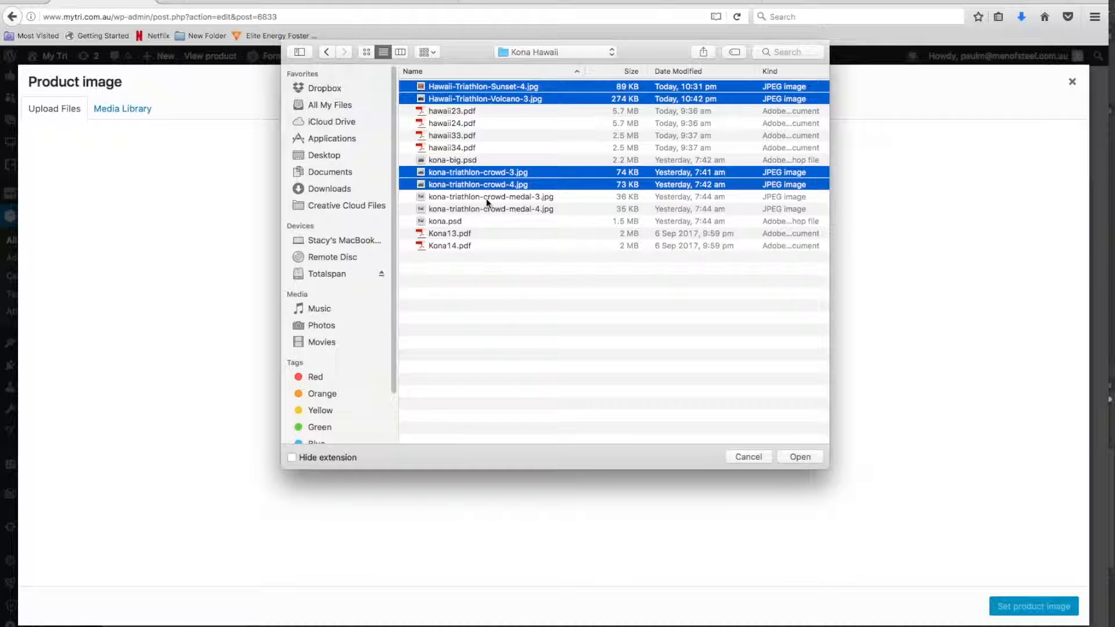
pyautogui.keyDown('super'); pyautogui.click(486, 197); pyautogui.keyUp('super')
pyautogui.keyDown('super'); pyautogui.click(486, 208); pyautogui.keyUp('super')
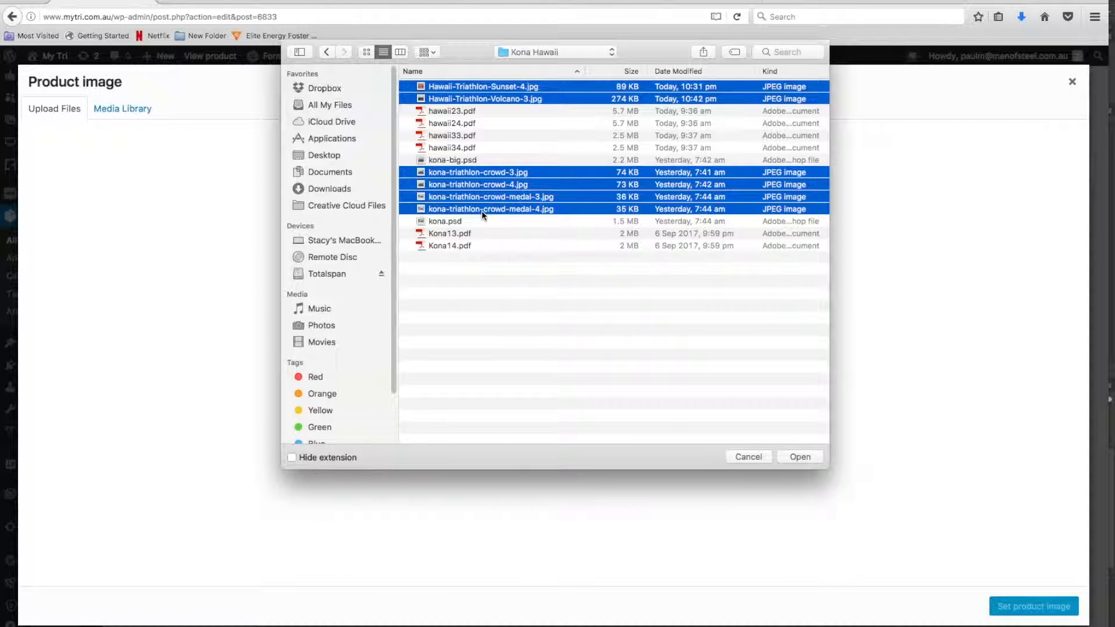
pyautogui.click(799, 456)
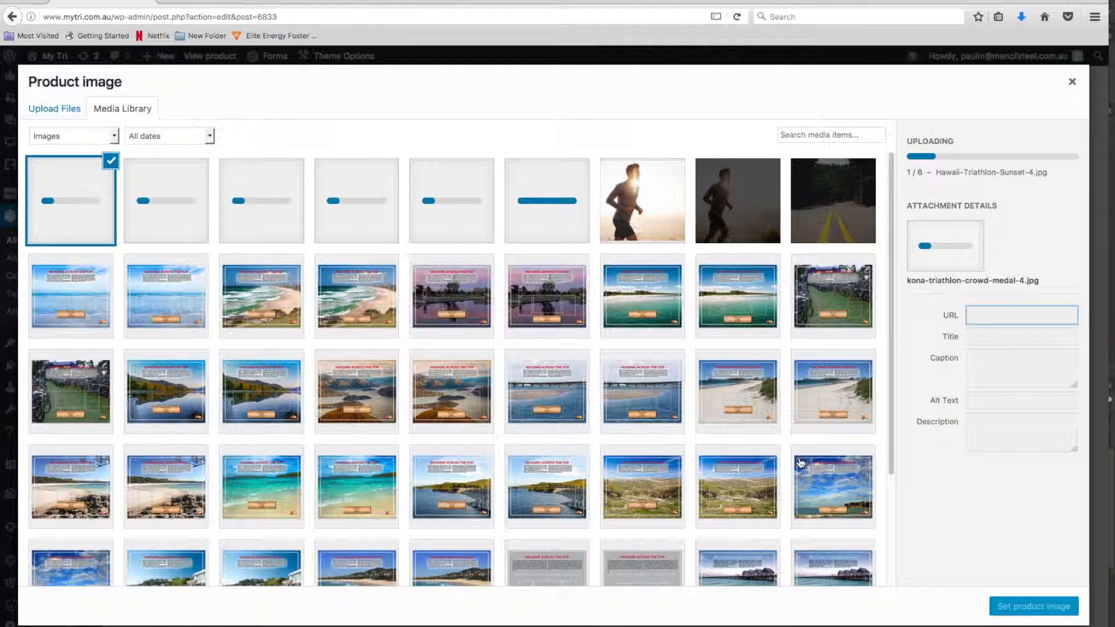
# Copy the alt text of shepparton-triathlon-sunset-3.jpg to Hawaii-Triathlon-Sunset-4.jpg, changing it to "Framed Triathlon Memorabilia Hawaii"
pyautogui.click(540, 311)
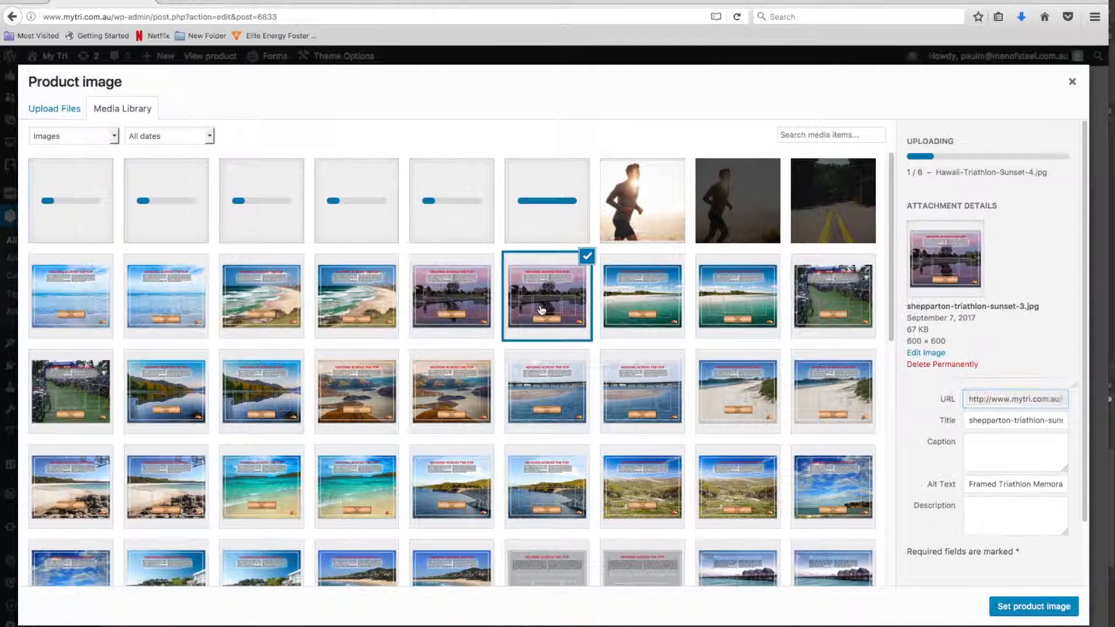
pyautogui.click(980, 486)
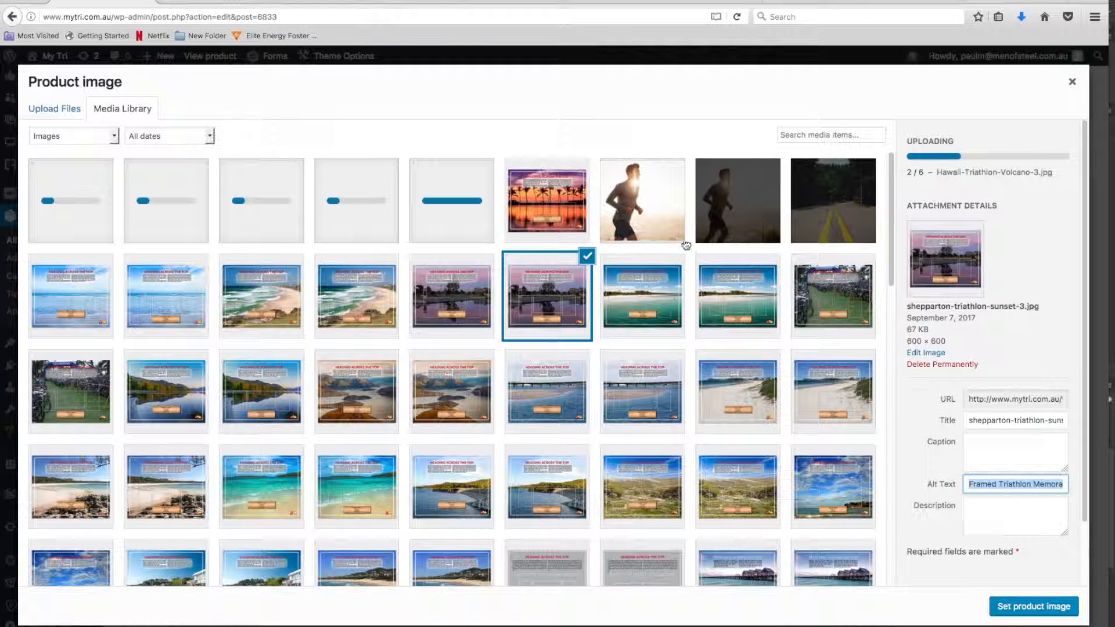
pyautogui.click(563, 218)
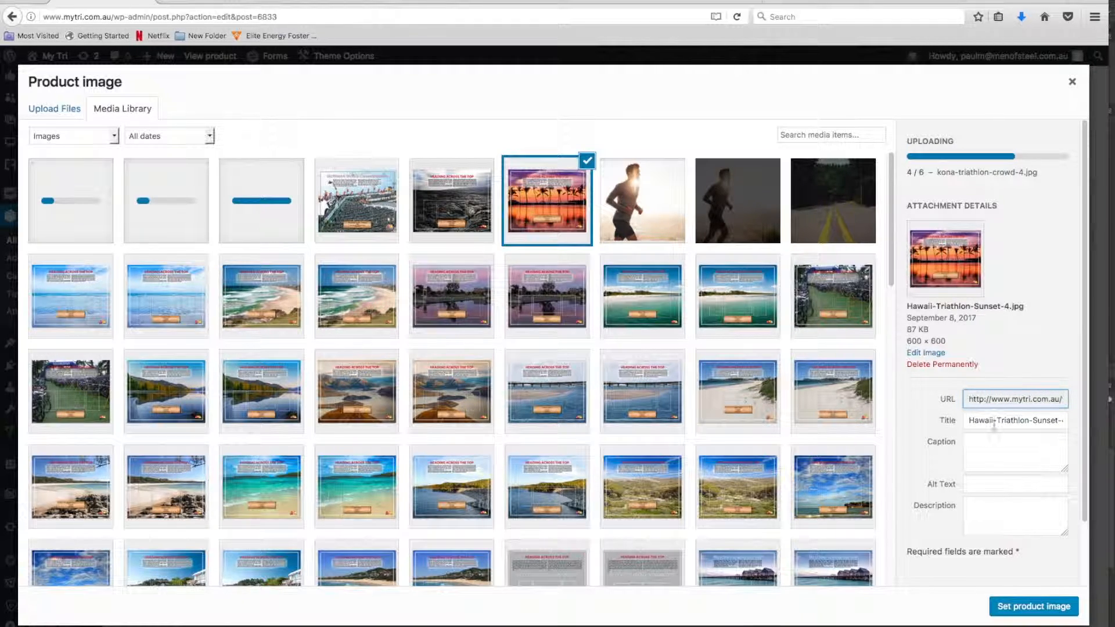
pyautogui.click(994, 484)
pyautogui.hotkey('ctrl', 'v')
pyautogui.doubleClick(1030, 484)
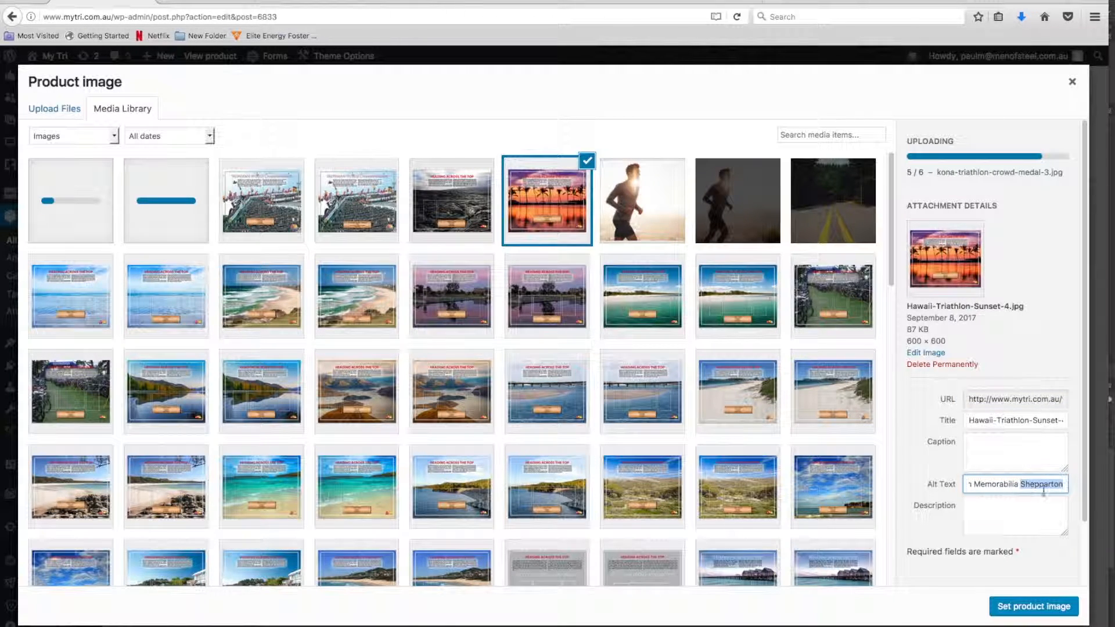
pyautogui.write('Hawa')
pyautogui.write('iathlon Memora')
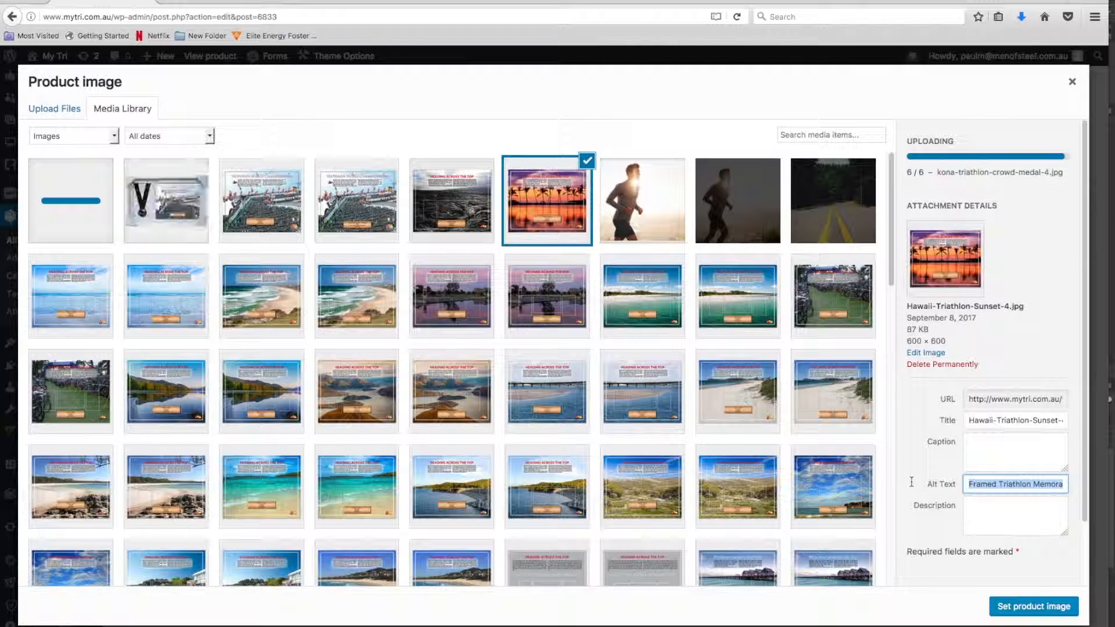
# Copy the alt text "Framed Triathlon Memorabilia Hawaii" to Hawaii-Triathlon-Volcano-3.jpg, kona-triathlon-crowd-3.jpg and kona-triathlon-crowd-4.jpg
pyautogui.tripleClick(986, 482)
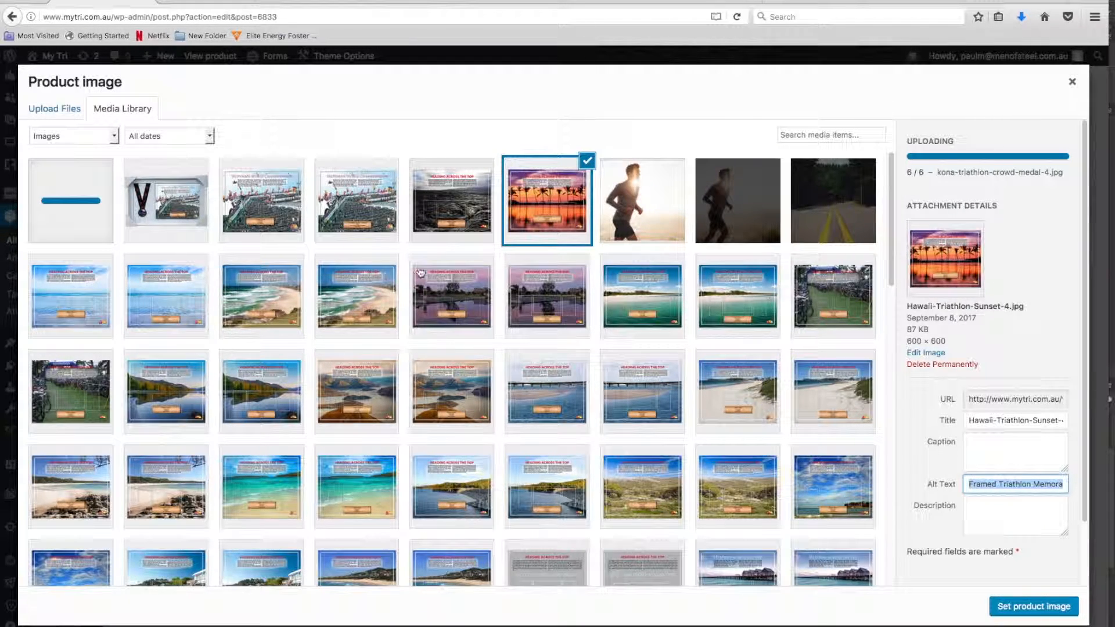
pyautogui.click(987, 419)
pyautogui.press('super+v')
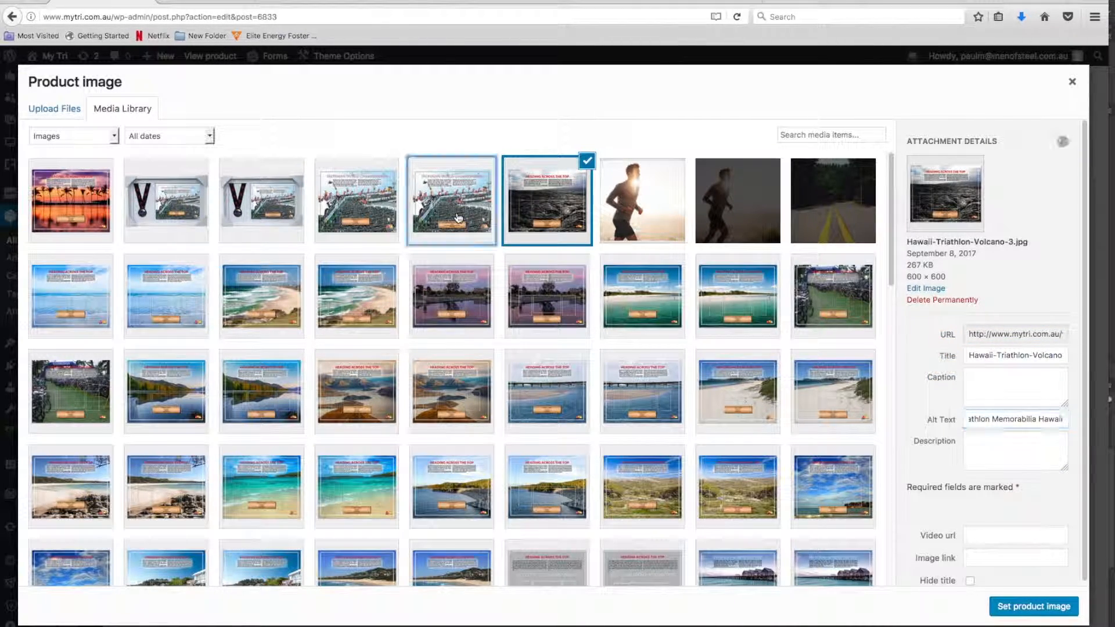
pyautogui.click(438, 213)
pyautogui.click(988, 419)
pyautogui.press('super+v')
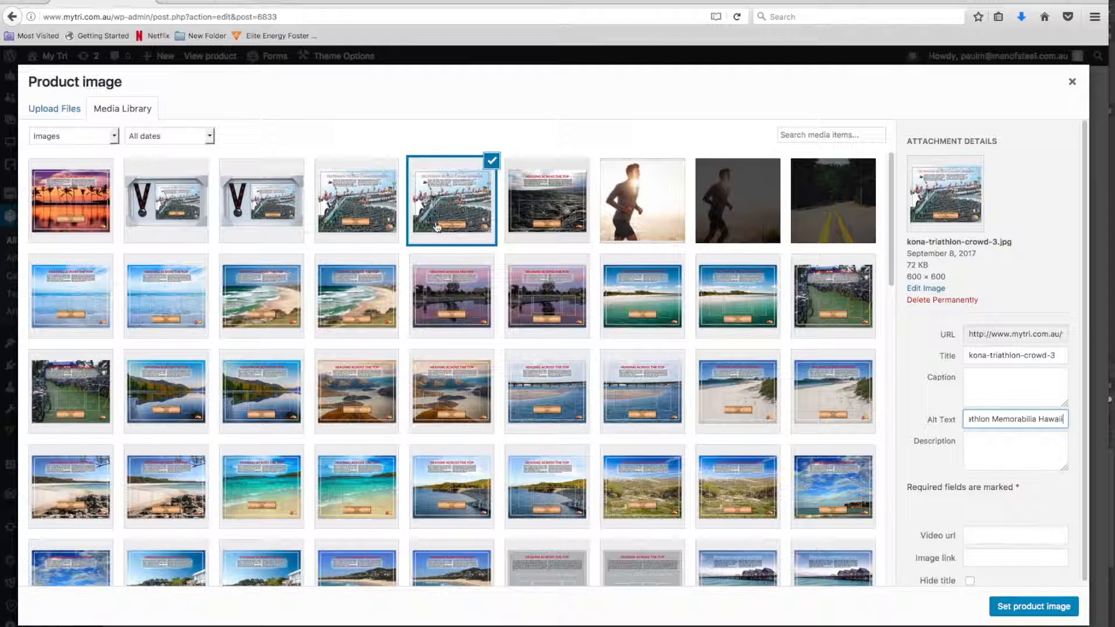
pyautogui.click(362, 215)
pyautogui.click(987, 419)
pyautogui.write('athlon Memorabilia Hawaii')
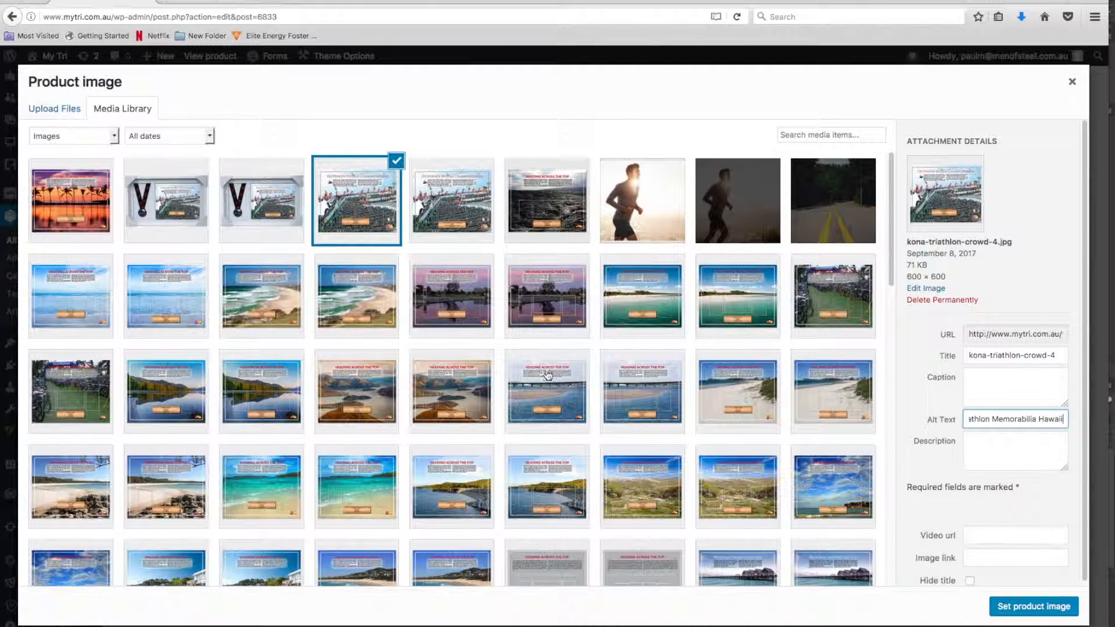
# Permanently delete kona-triathlon-crowd-medal-3.jpg and kona-triathlon-crowd-medal-4.jpg, and set Hawaii-Triathlon-Sunset-4.jpg as the product image
pyautogui.click(272, 219)
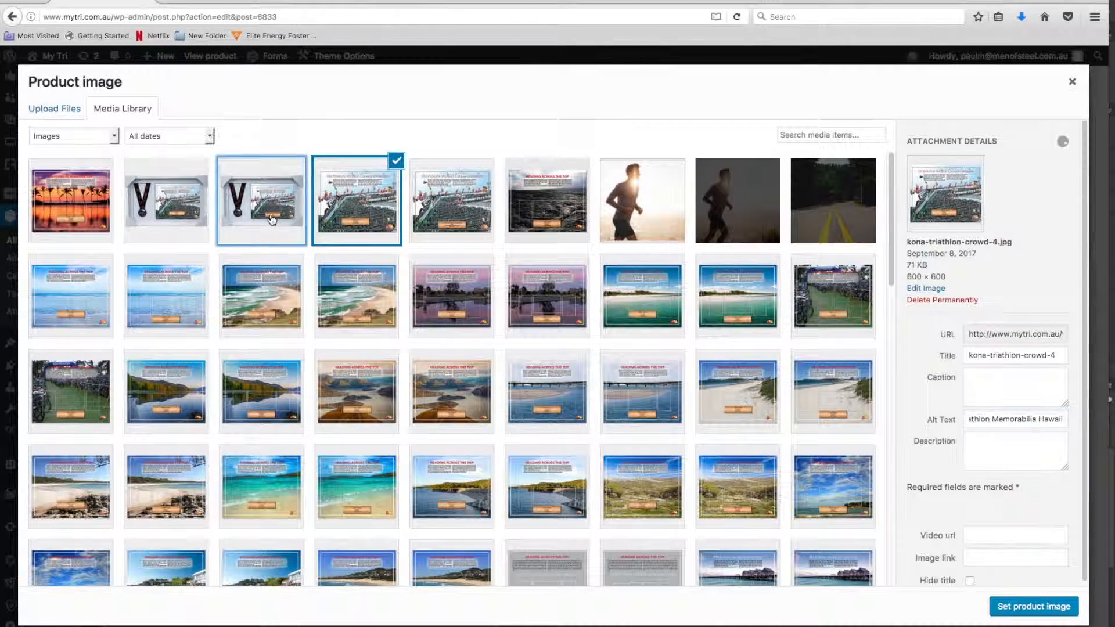
pyautogui.click(941, 300)
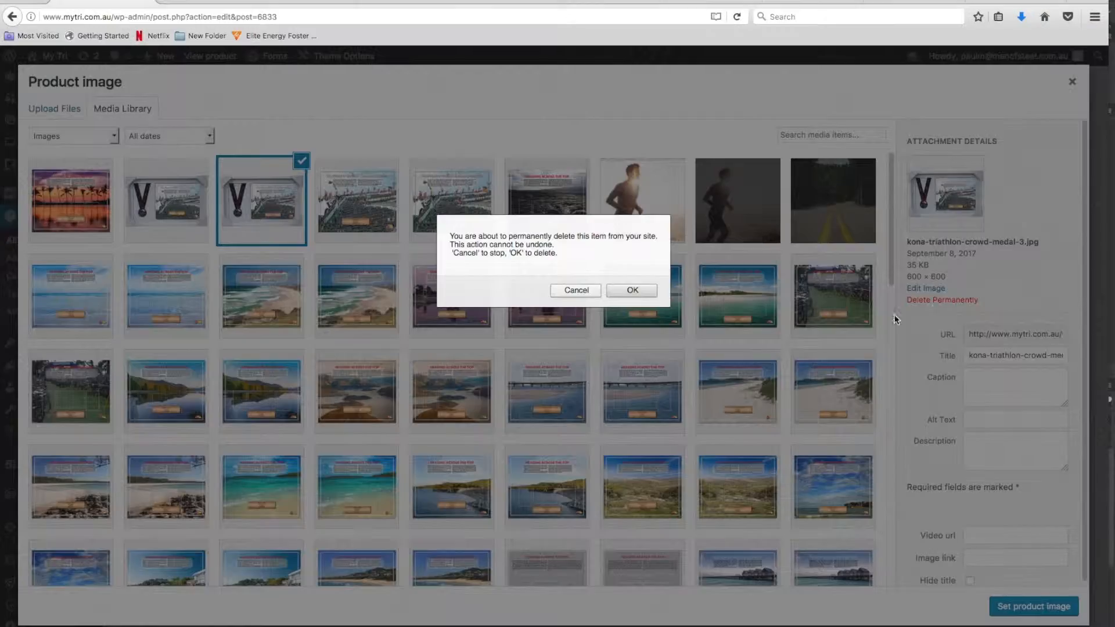
pyautogui.click(633, 291)
pyautogui.click(938, 300)
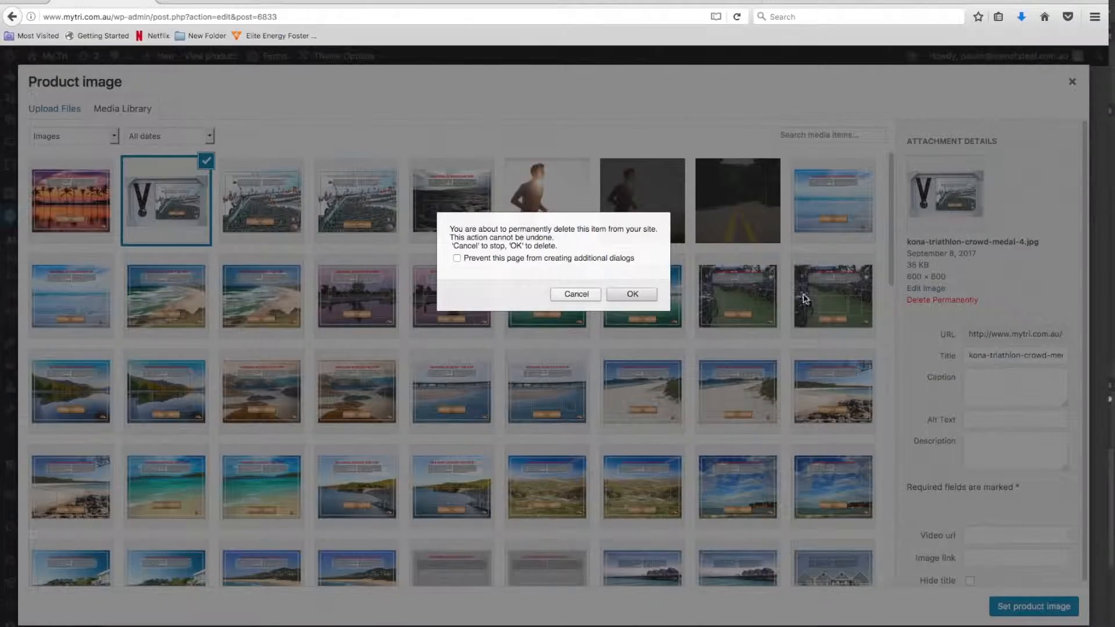
pyautogui.click(634, 293)
pyautogui.click(97, 217)
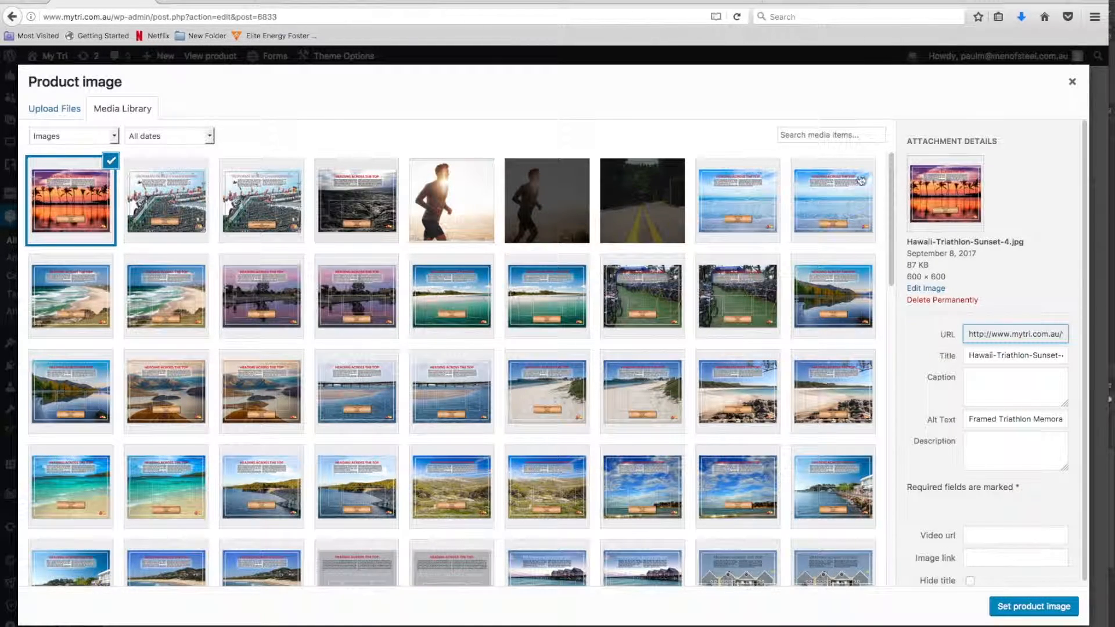
pyautogui.click(1020, 607)
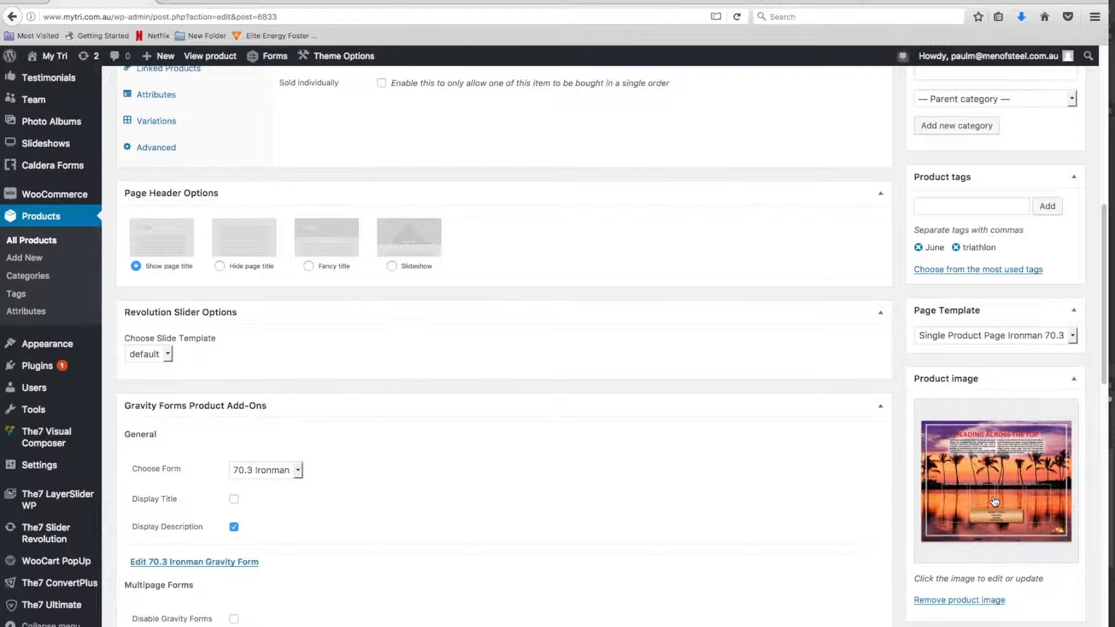
# Add the two Kona crowd images and Hawaii-Triathlon-Volcano-3.jpg to the product gallery
pyautogui.scroll(-5, 994, 507)
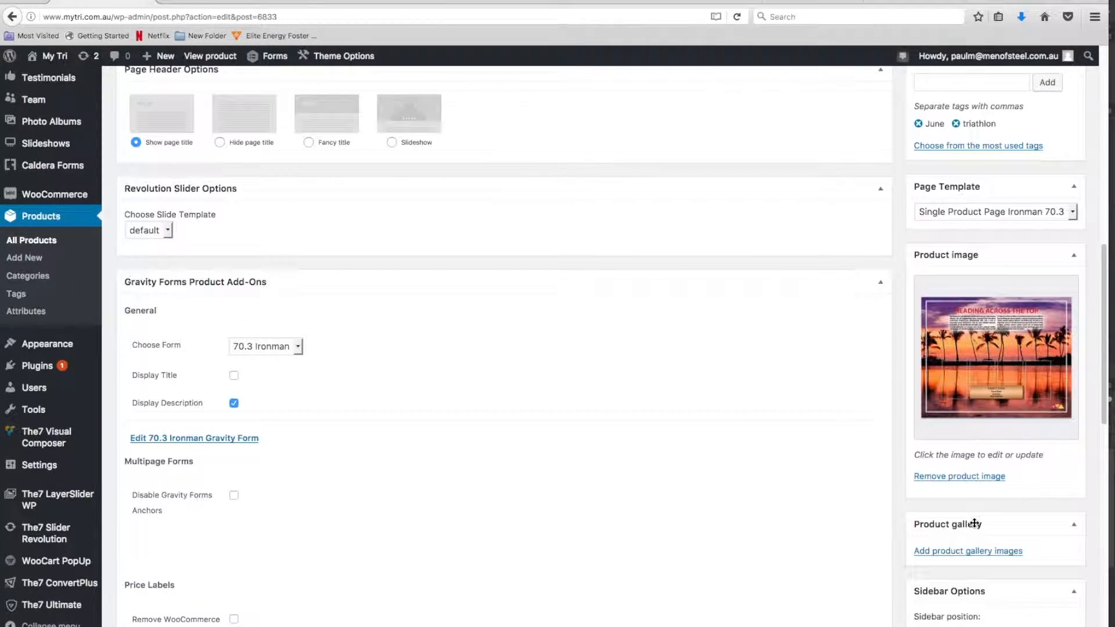
pyautogui.click(956, 490)
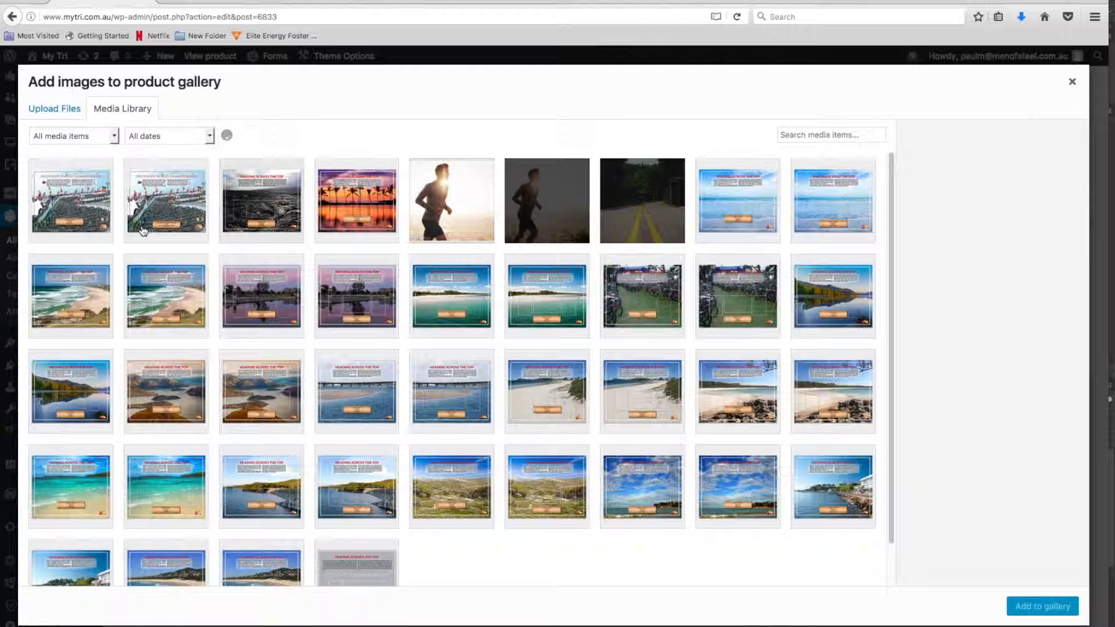
pyautogui.click(78, 220)
pyautogui.click(177, 209)
pyautogui.click(269, 207)
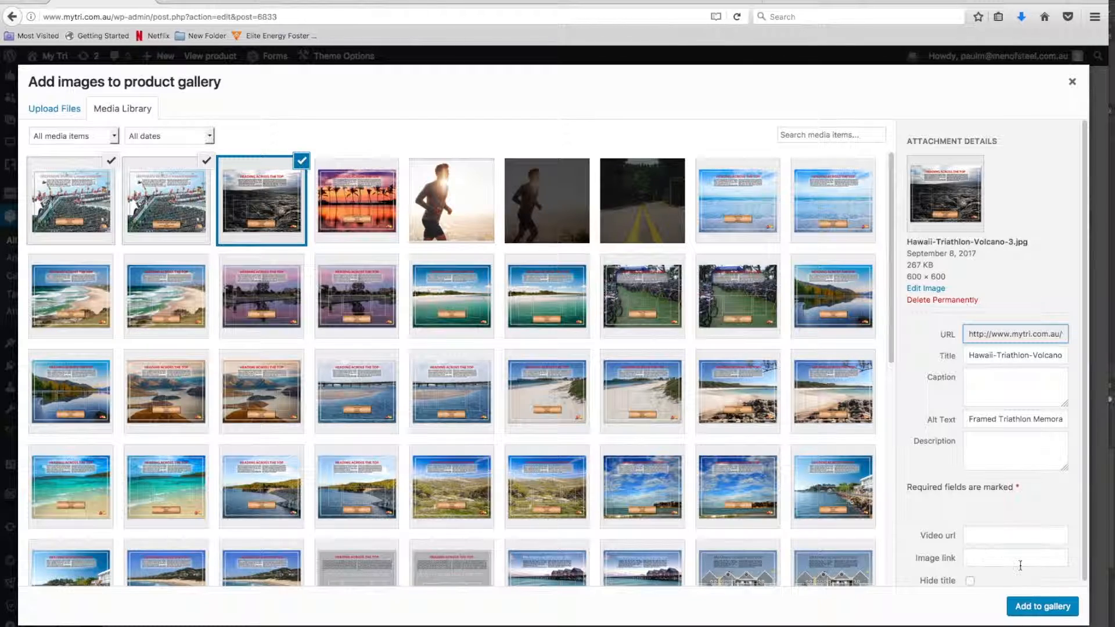
pyautogui.click(1038, 606)
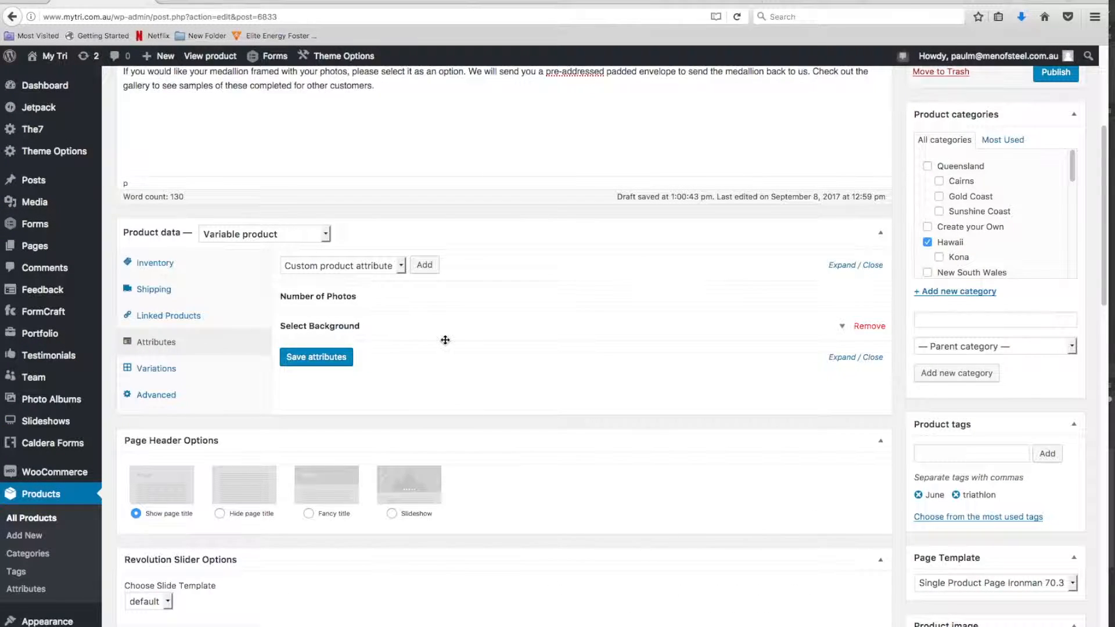
# Set the Select Background attribute values to "Kona Crowd | Hawaii Sunset | Hawaii Volcano | Create your Own" and save the attributes
pyautogui.click(839, 329)
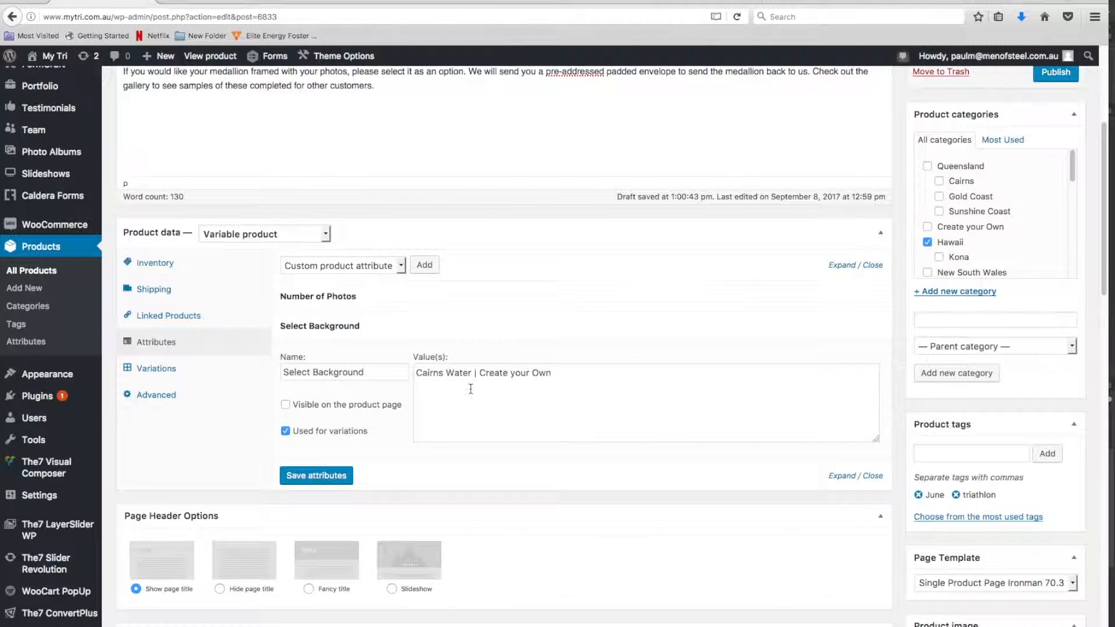
pyautogui.moveTo(554, 377); pyautogui.dragTo(400, 374)
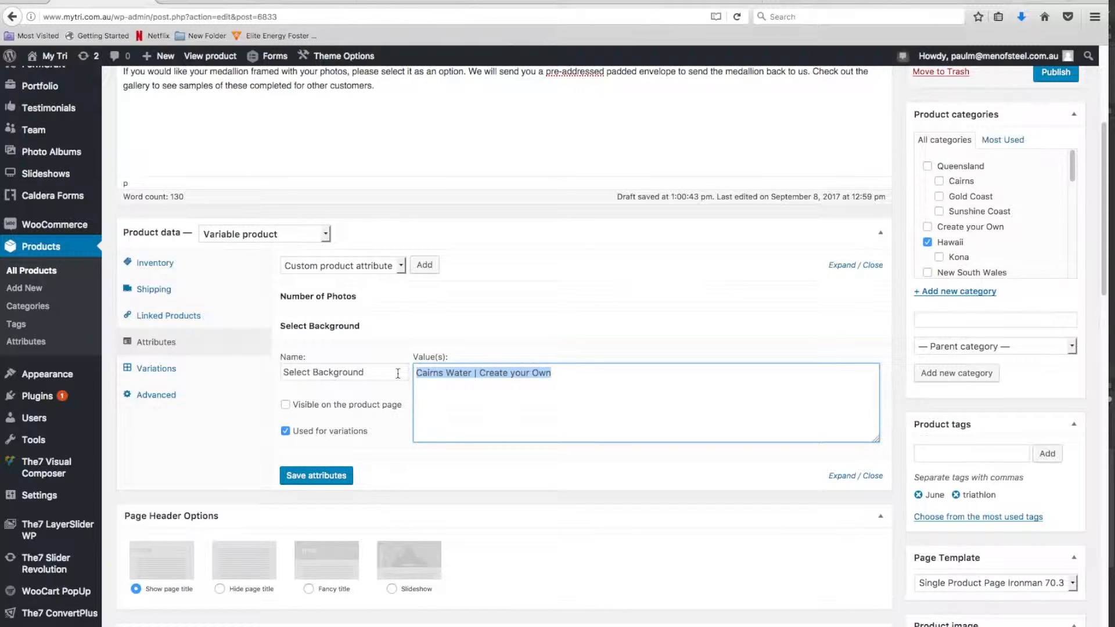
pyautogui.write('Kona Crowd |')
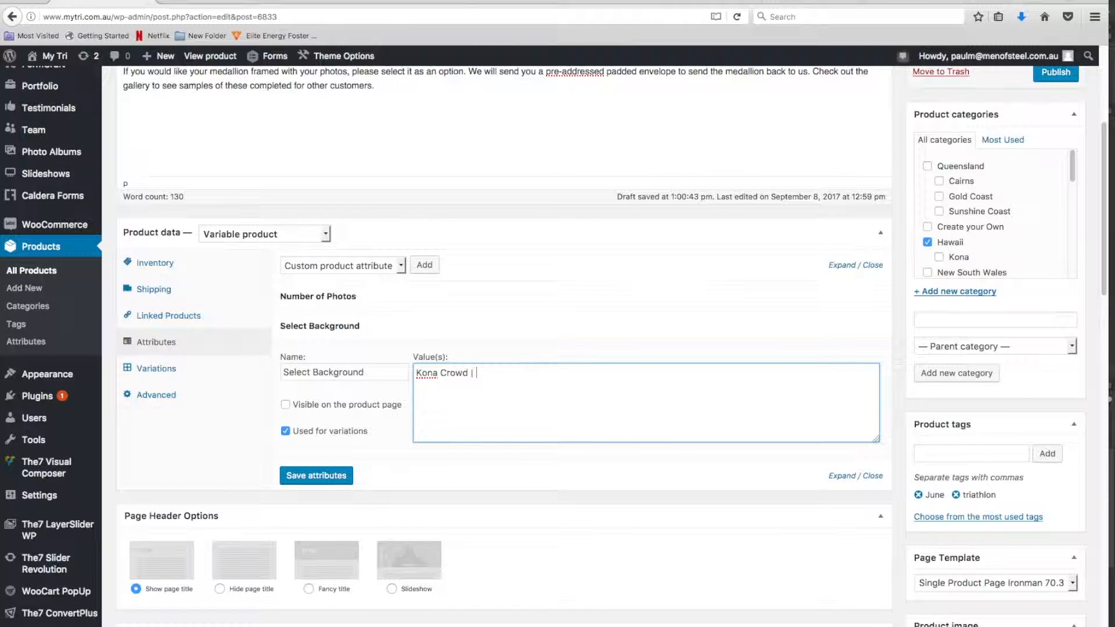
pyautogui.write('Hawaii Sunset | Hawaii Vol')
pyautogui.write('cano')
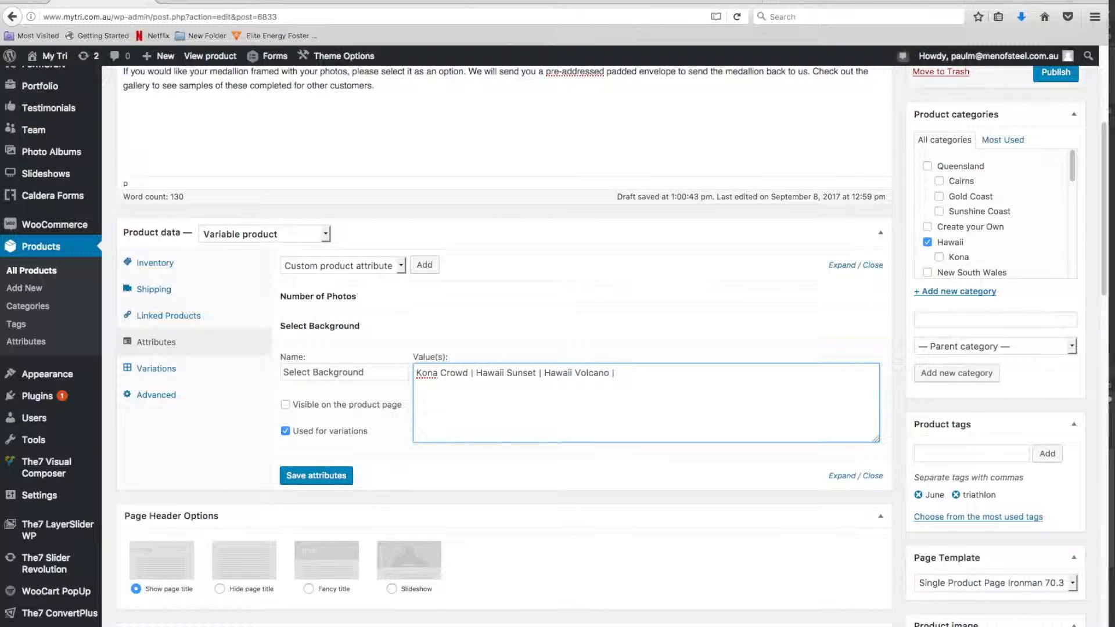
pyautogui.write(' | Creat y')
pyautogui.write(' your')
pyautogui.click(700, 376)
pyautogui.click(327, 477)
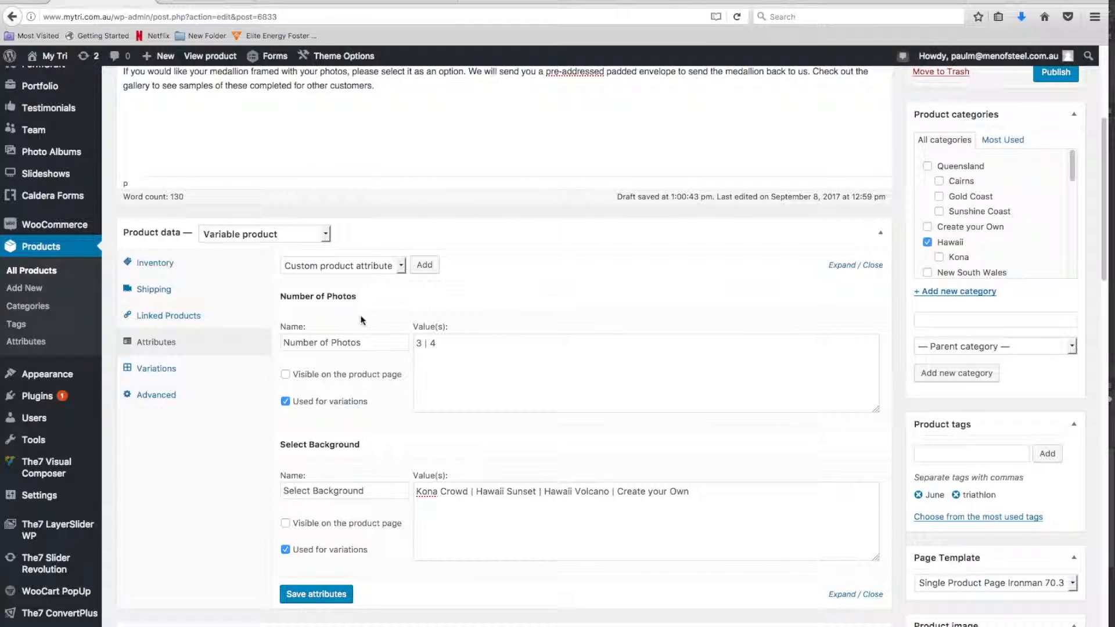
# Assign the Kona Crowd background to the 4-photo and 3-photo variations that have no specific background, and save the variation changes
pyautogui.click(328, 296)
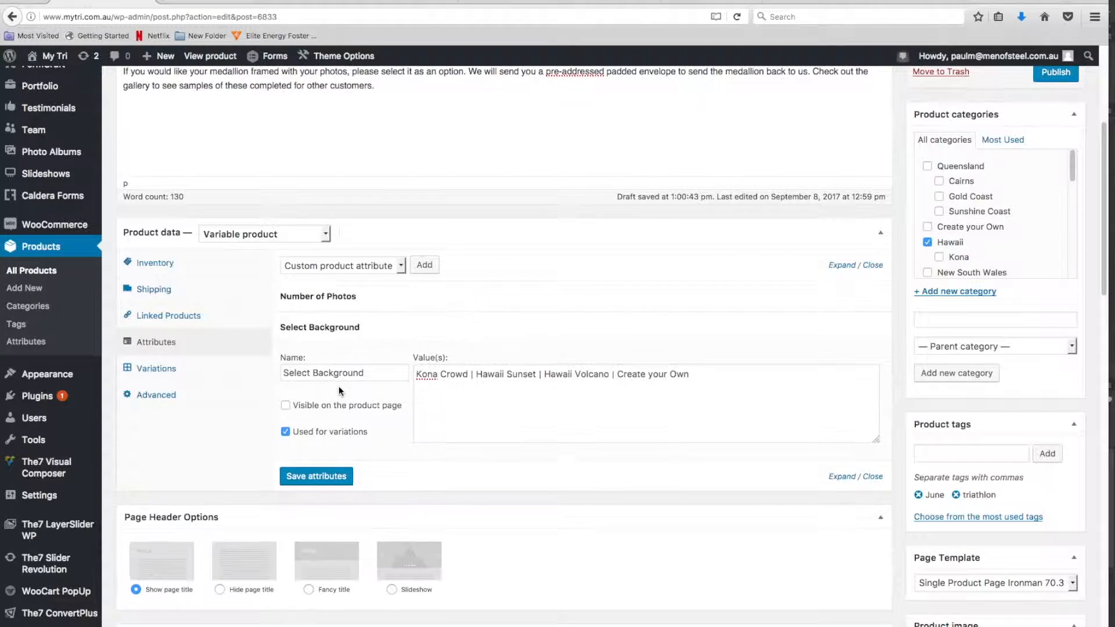
pyautogui.click(332, 327)
pyautogui.click(158, 370)
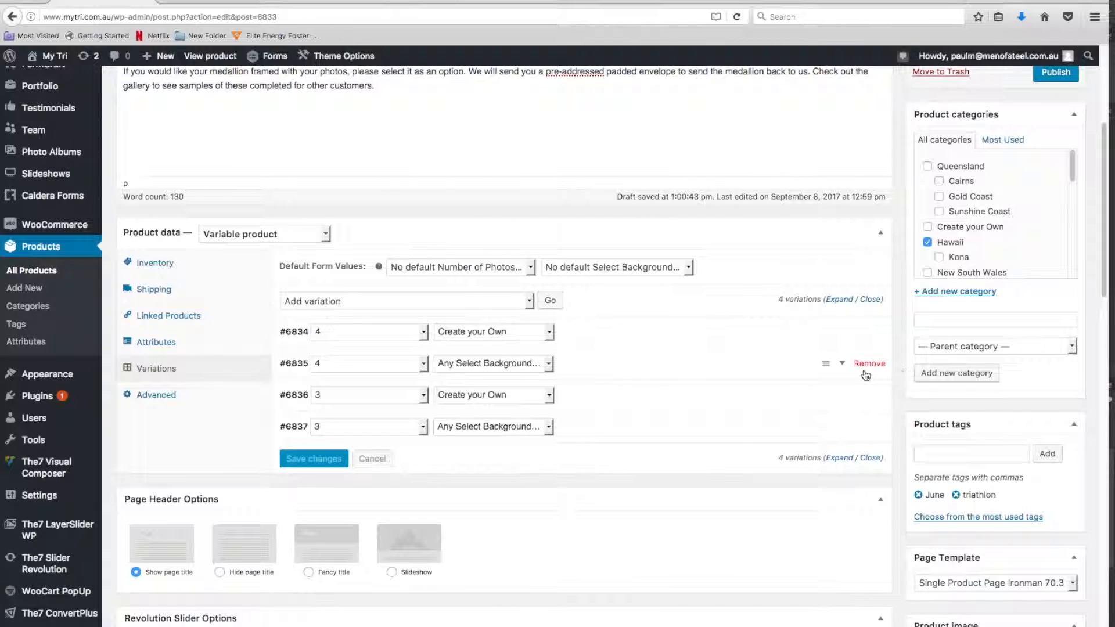
pyautogui.click(548, 364)
pyautogui.click(535, 372)
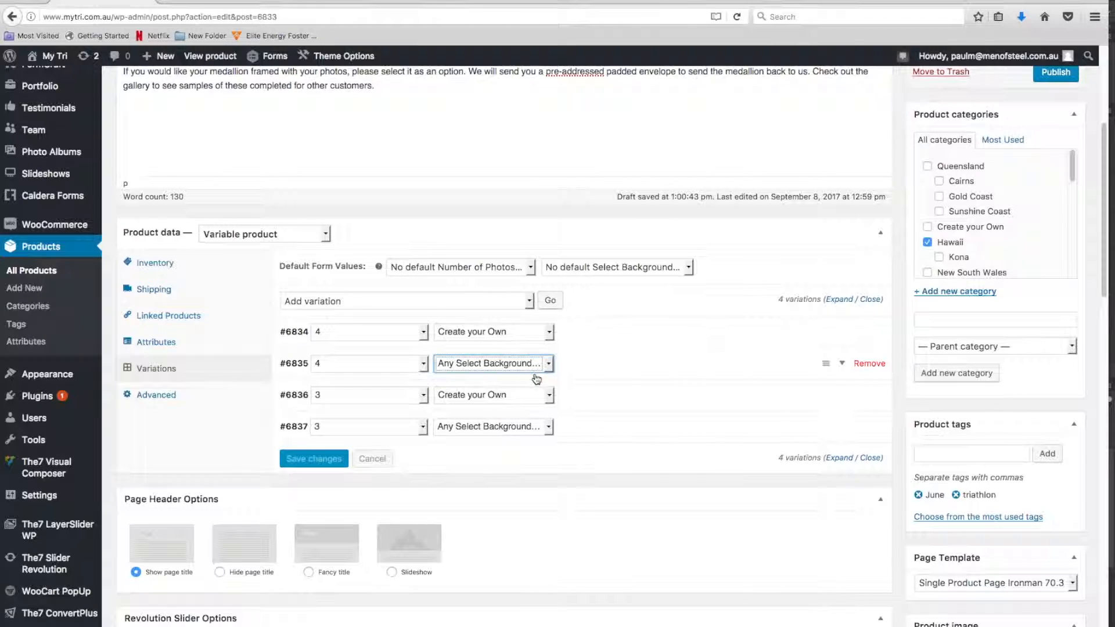
pyautogui.click(546, 427)
pyautogui.click(539, 435)
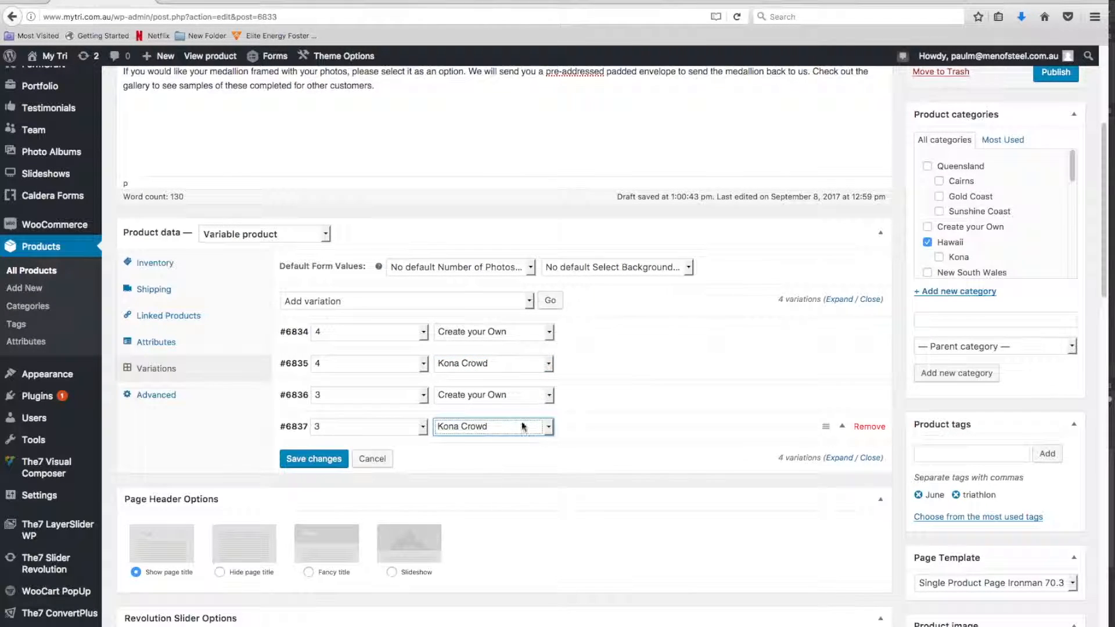
pyautogui.click(311, 459)
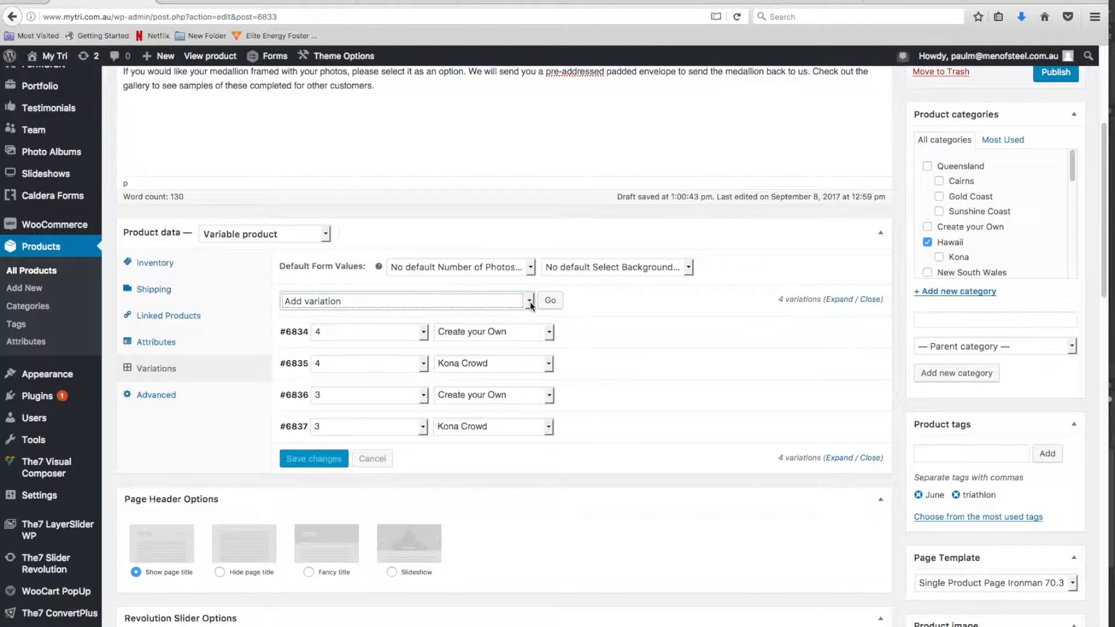
# Create the missing product variations from all attributes
pyautogui.click(529, 302)
pyautogui.click(360, 312)
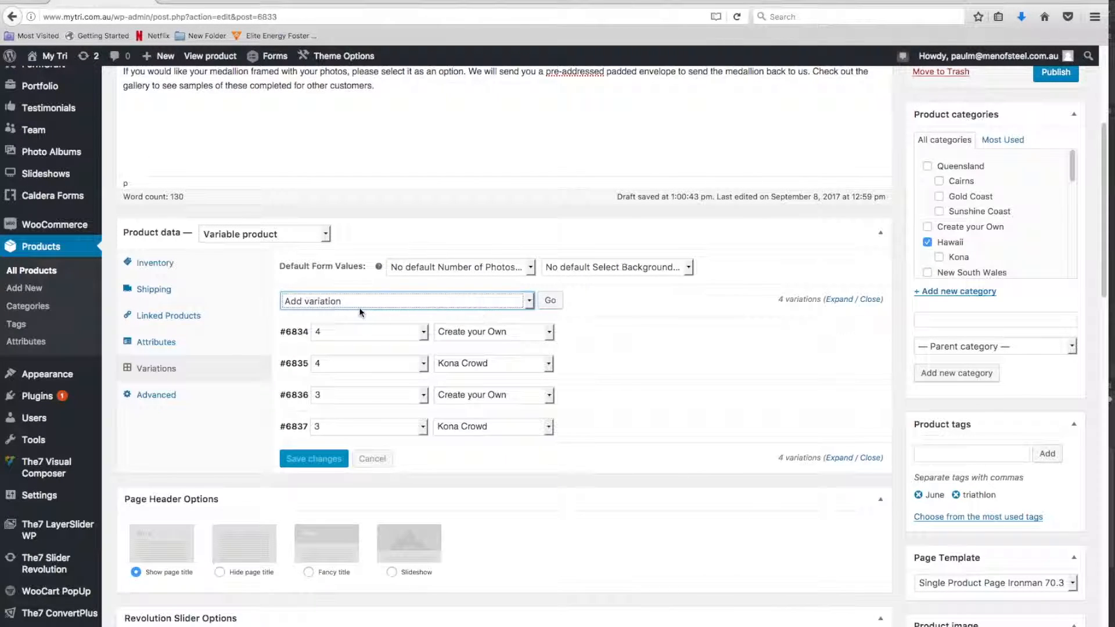
pyautogui.click(530, 301)
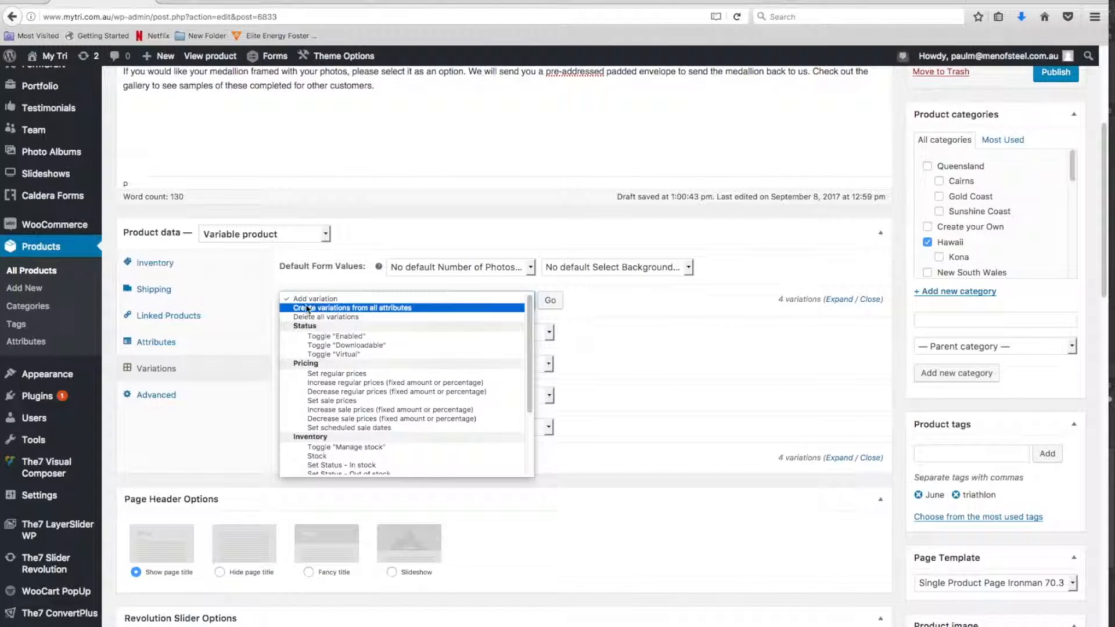
pyautogui.click(400, 309)
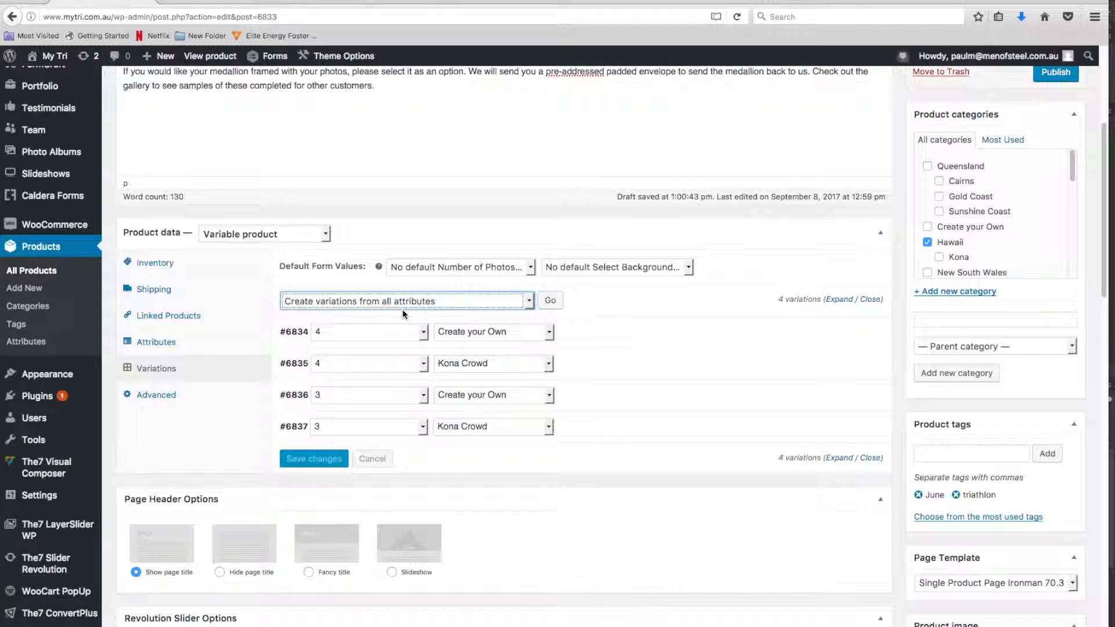
pyautogui.click(551, 302)
pyautogui.click(796, 291)
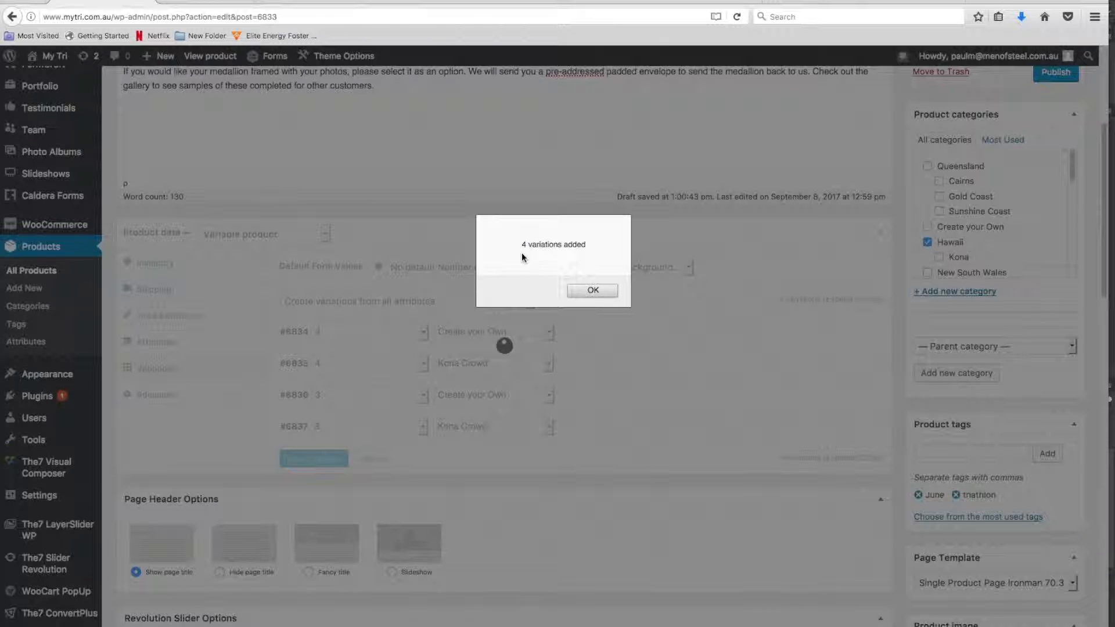
pyautogui.click(592, 291)
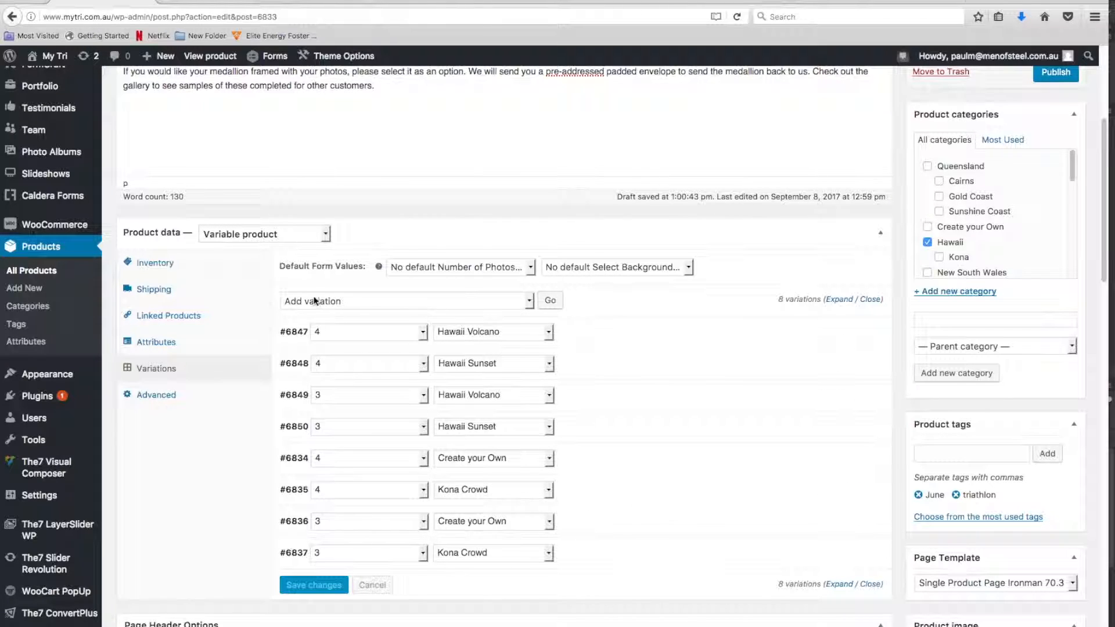
# Set the regular price of all variations to 349 with the bulk action
pyautogui.click(529, 301)
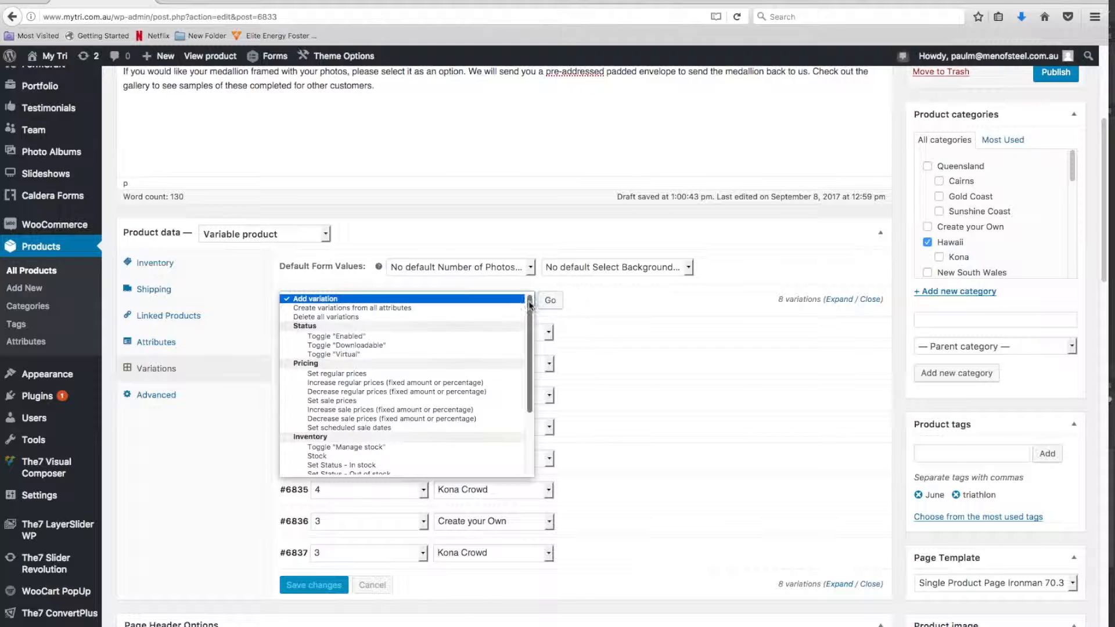
pyautogui.click(341, 375)
pyautogui.click(532, 300)
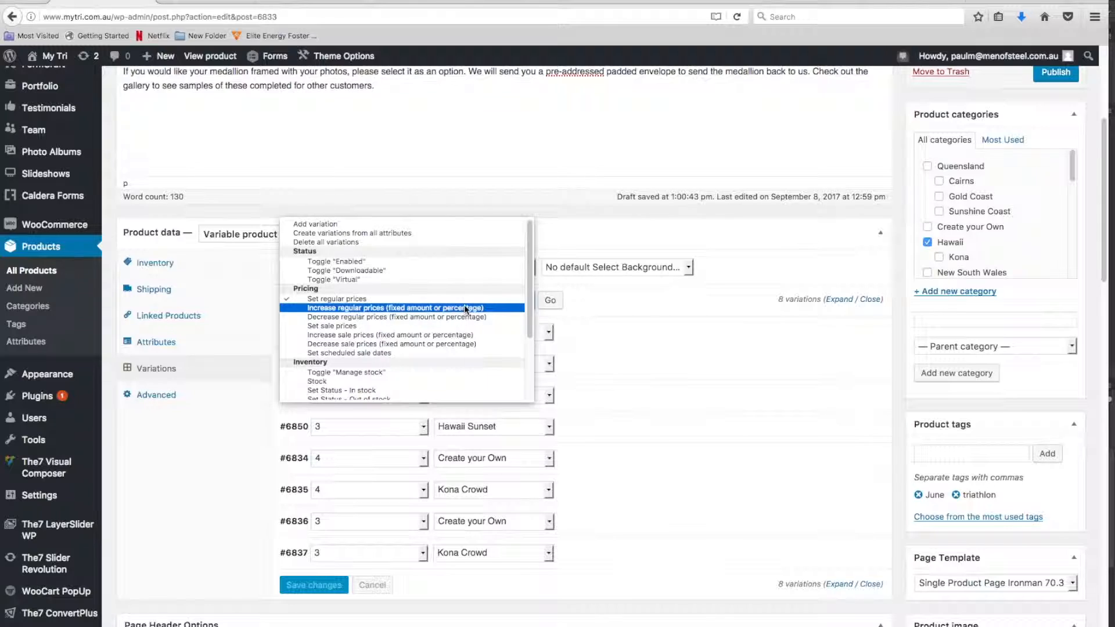
pyautogui.click(434, 297)
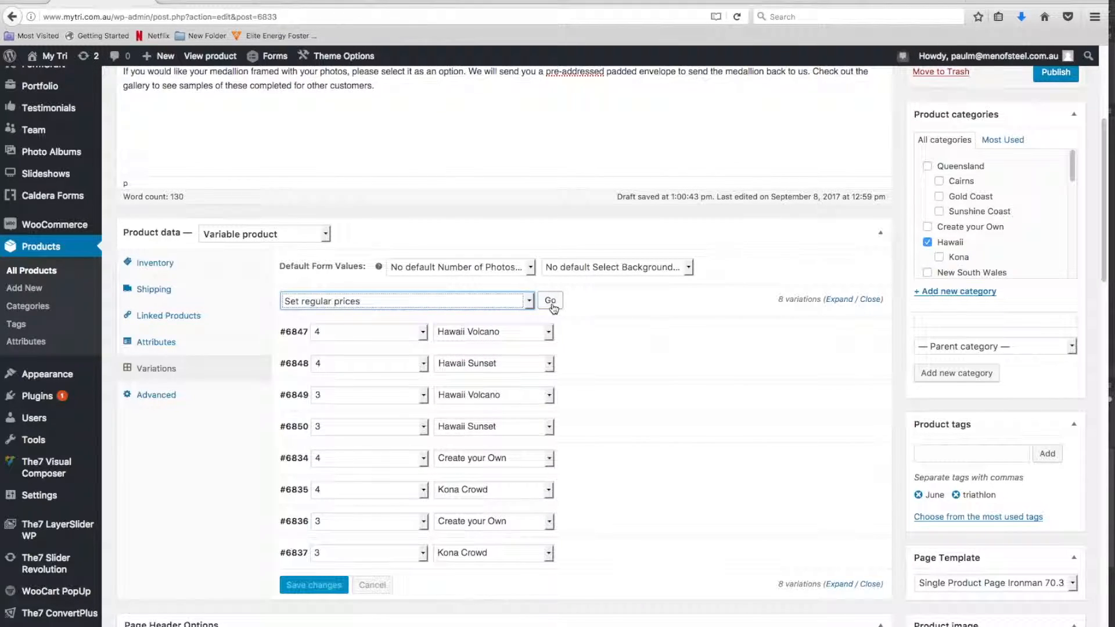
pyautogui.click(550, 302)
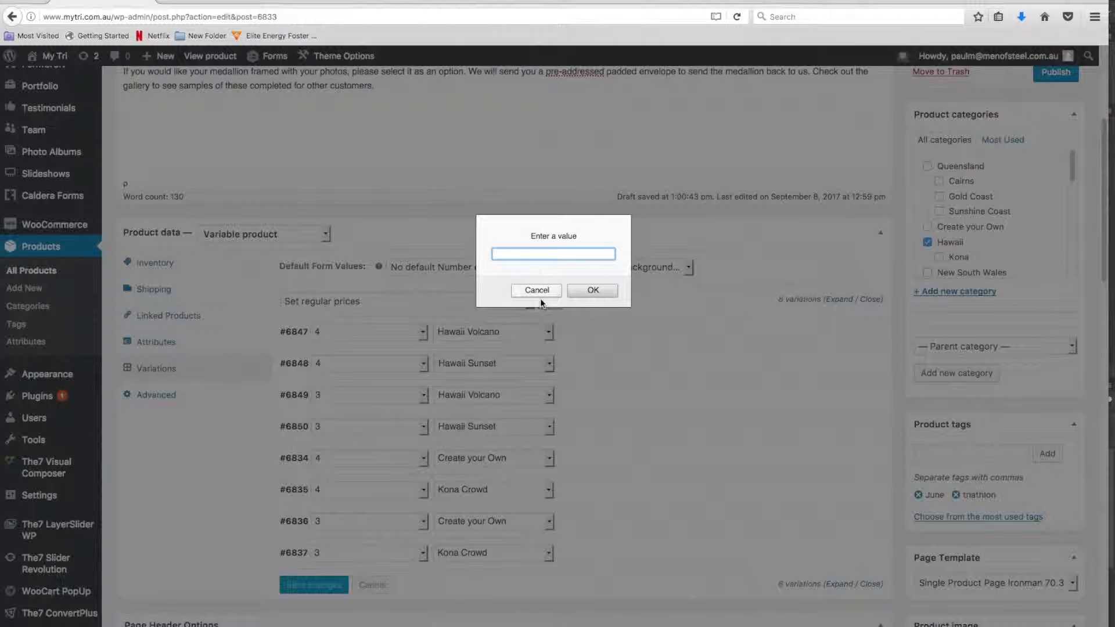
pyautogui.write('349')
pyautogui.click(592, 290)
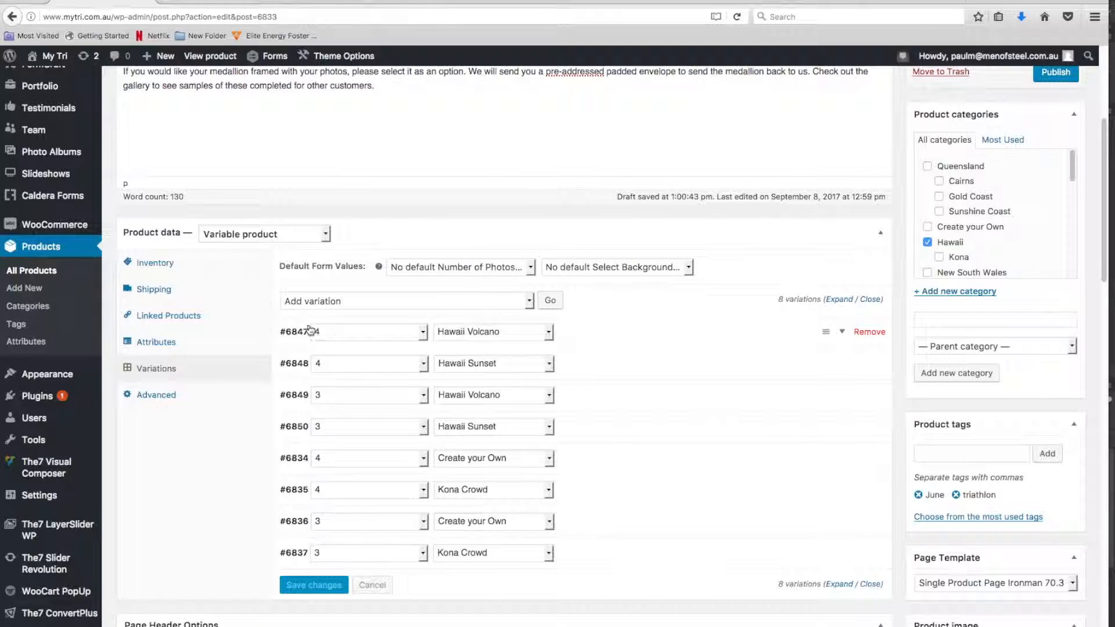
# Set Hawaii-Triathlon-Volcano-4.jpg as the image of the 4-photo Hawaii Volcano variation
pyautogui.click(291, 333)
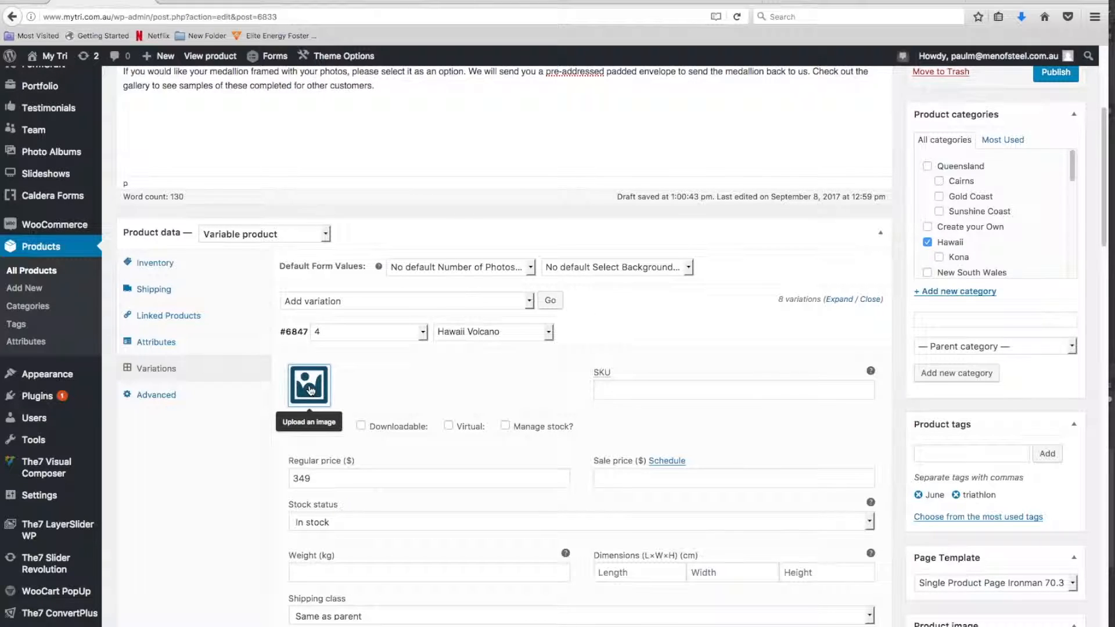
pyautogui.click(309, 389)
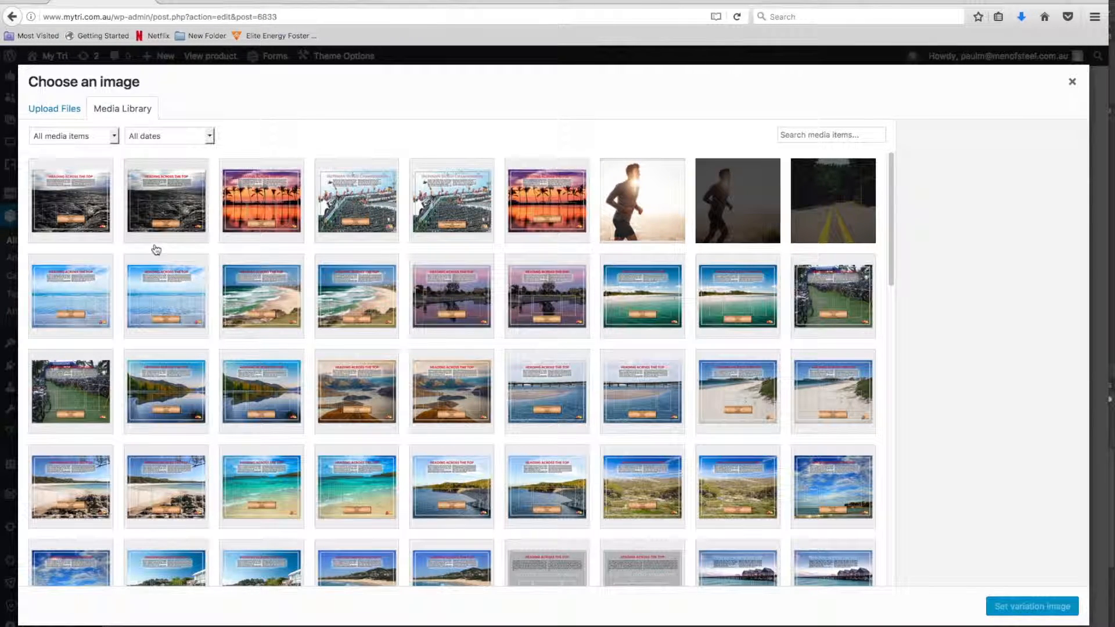
pyautogui.click(69, 201)
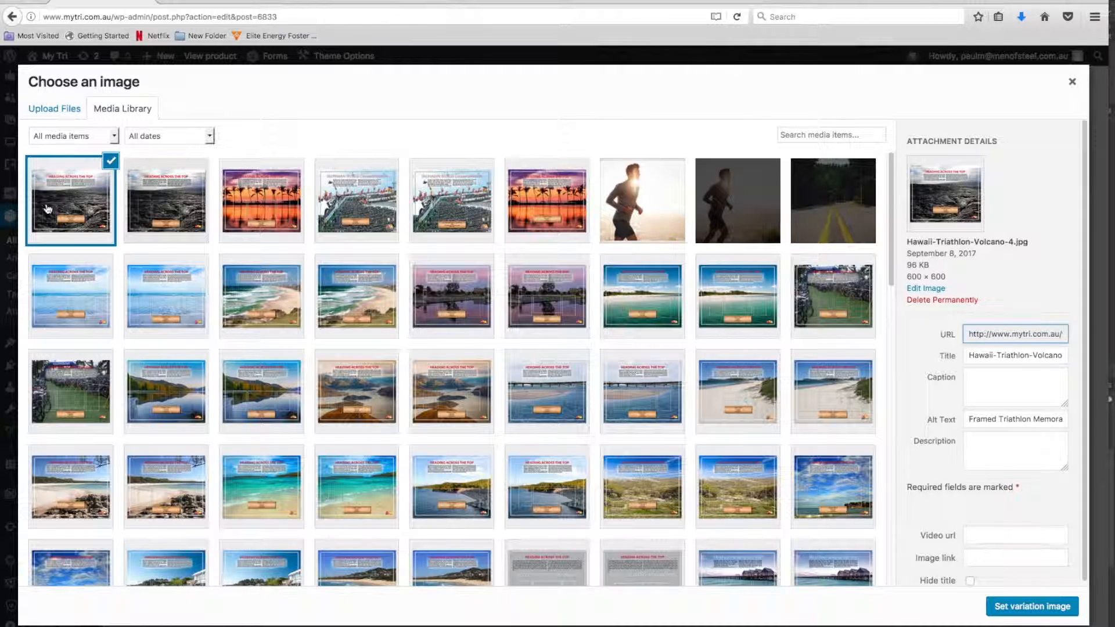
pyautogui.click(1013, 607)
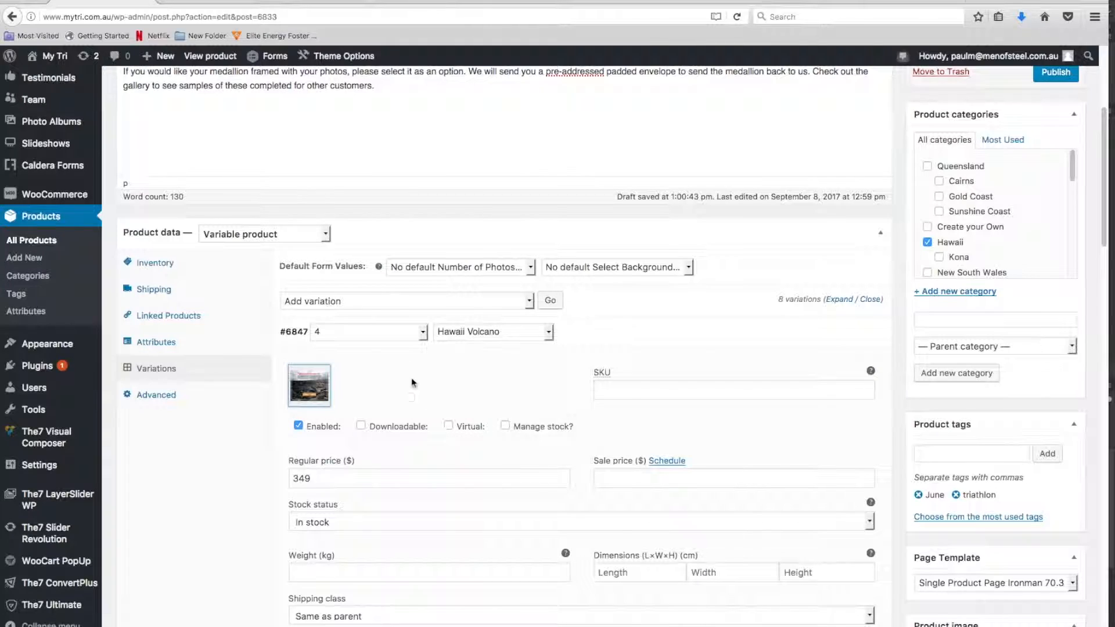
pyautogui.click(296, 339)
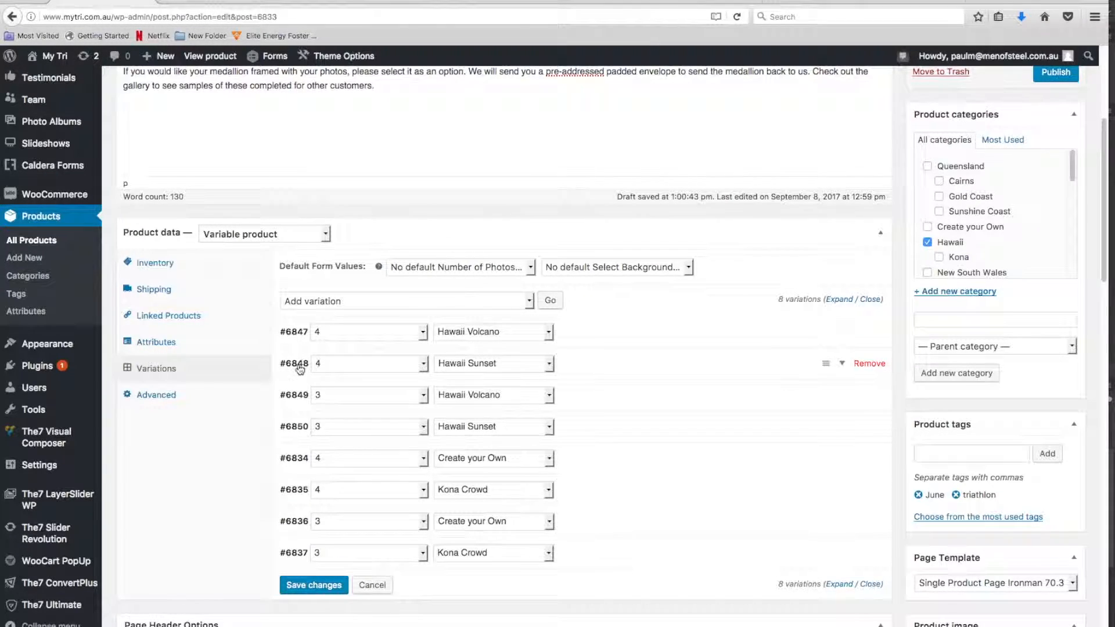
# Set Hawaii-Triathlon-Sunset-4.jpg as the image of the 4-photo Hawaii Sunset variation
pyautogui.click(300, 369)
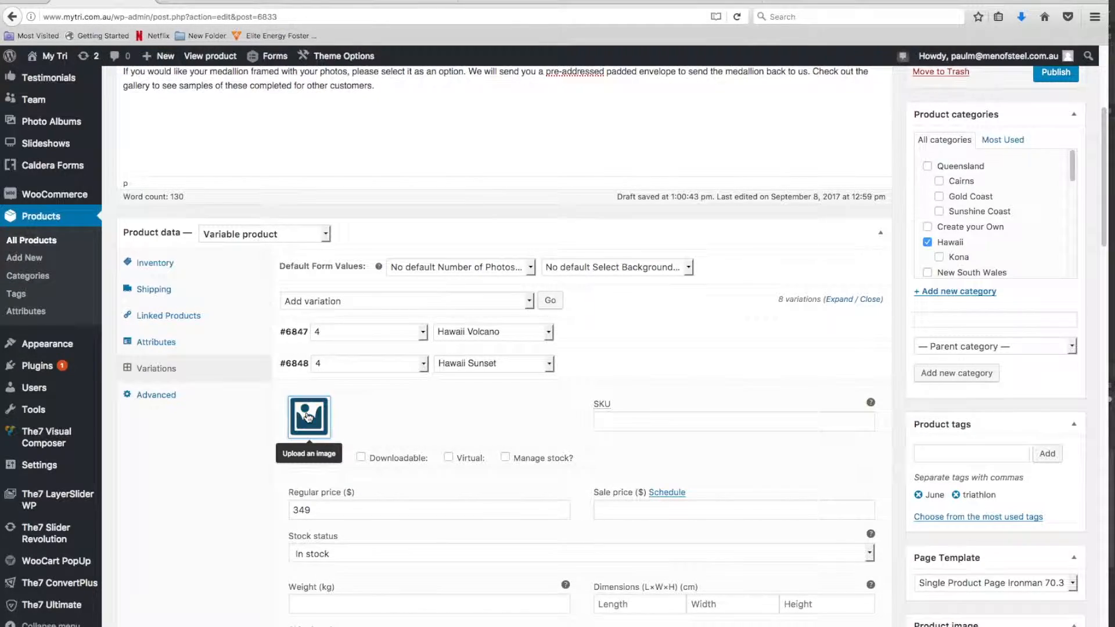
pyautogui.click(308, 417)
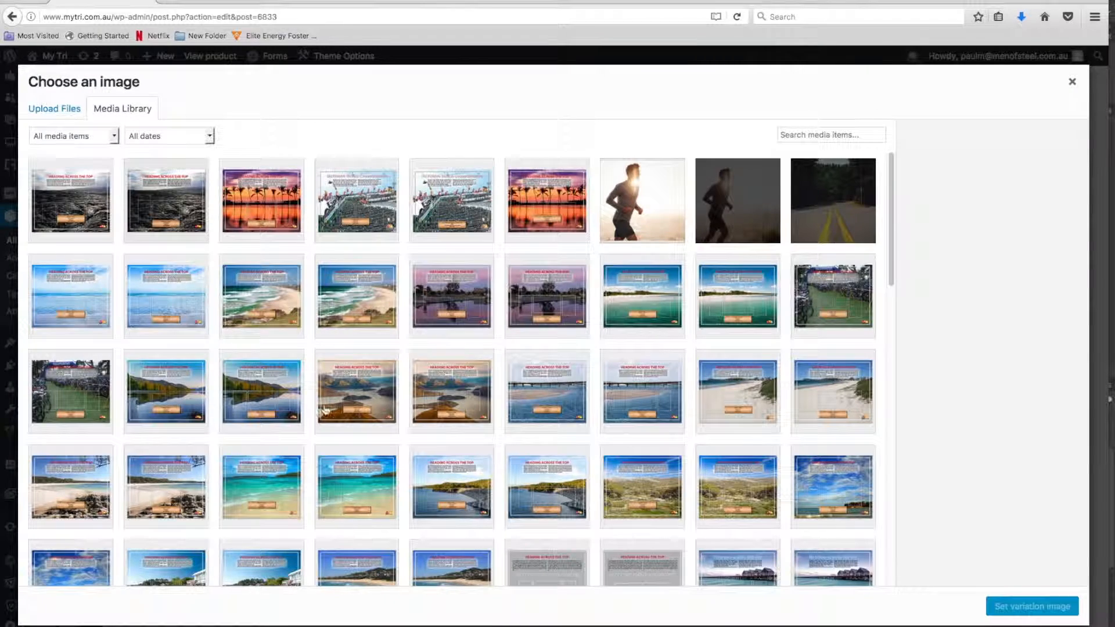
pyautogui.click(567, 219)
pyautogui.click(1022, 606)
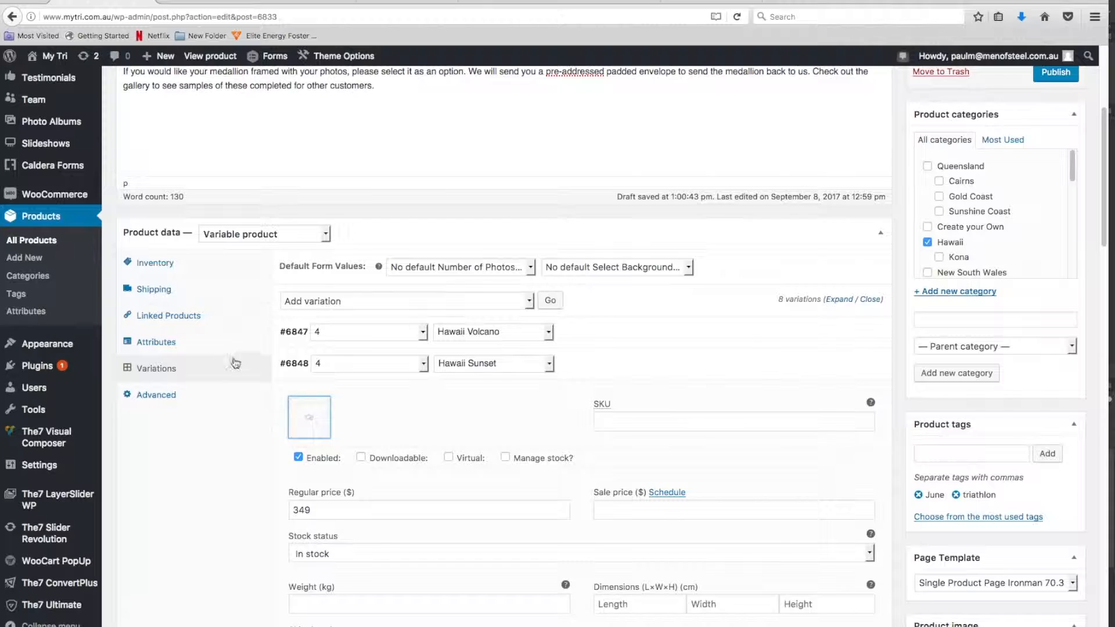
pyautogui.click(309, 368)
# Set Hawaii-Triathlon-Volcano-3.jpg as the image of the 3-photo Hawaii Volcano variation
pyautogui.click(295, 395)
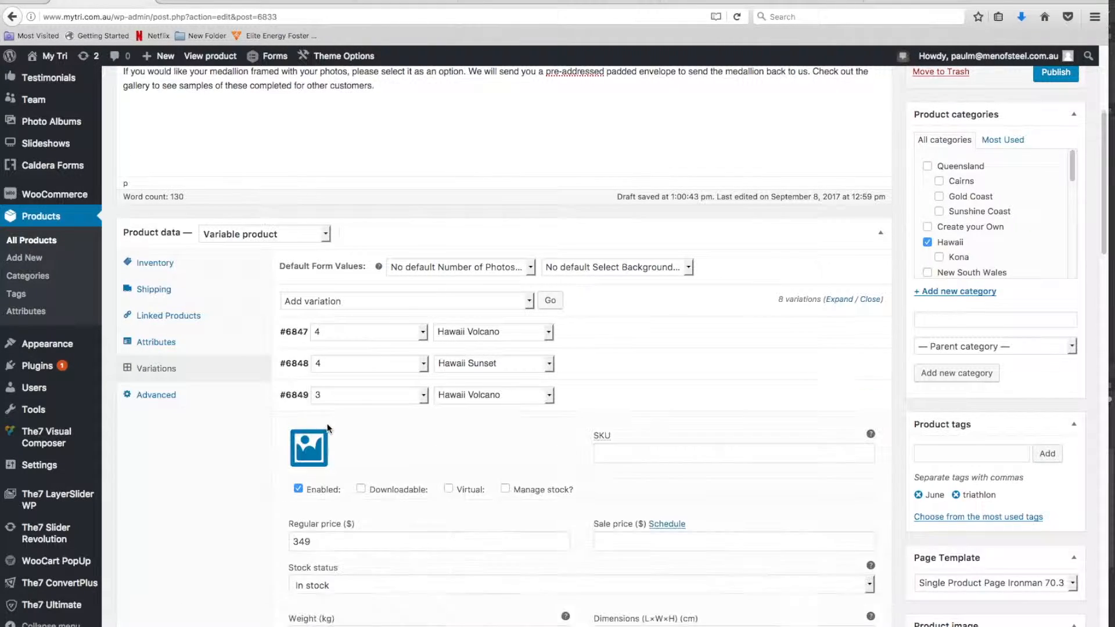
pyautogui.click(305, 458)
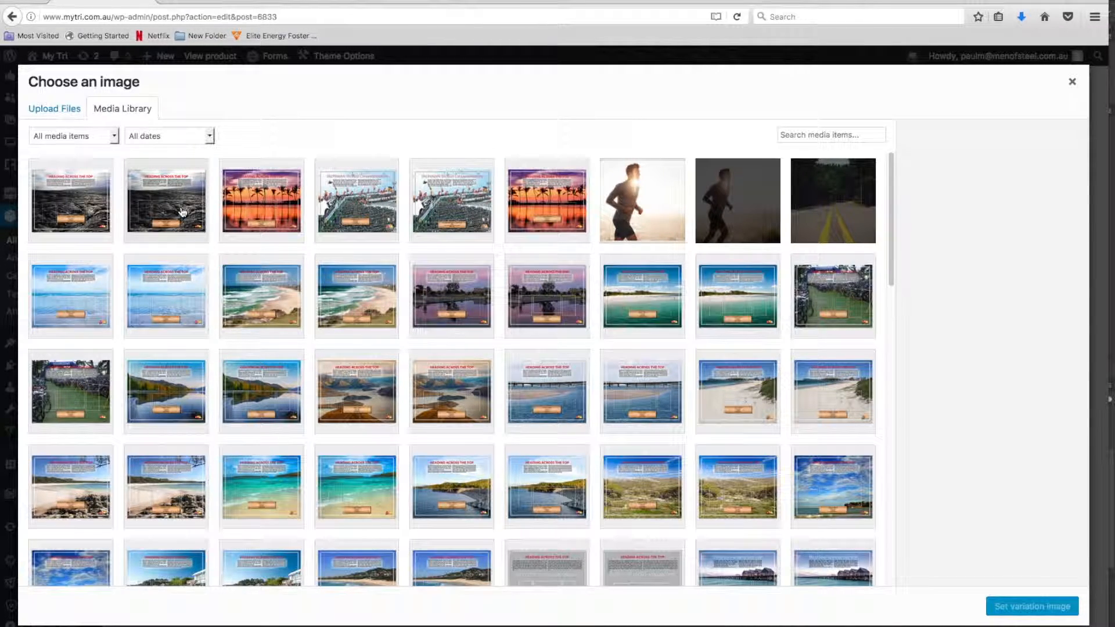
pyautogui.click(182, 211)
pyautogui.click(1004, 604)
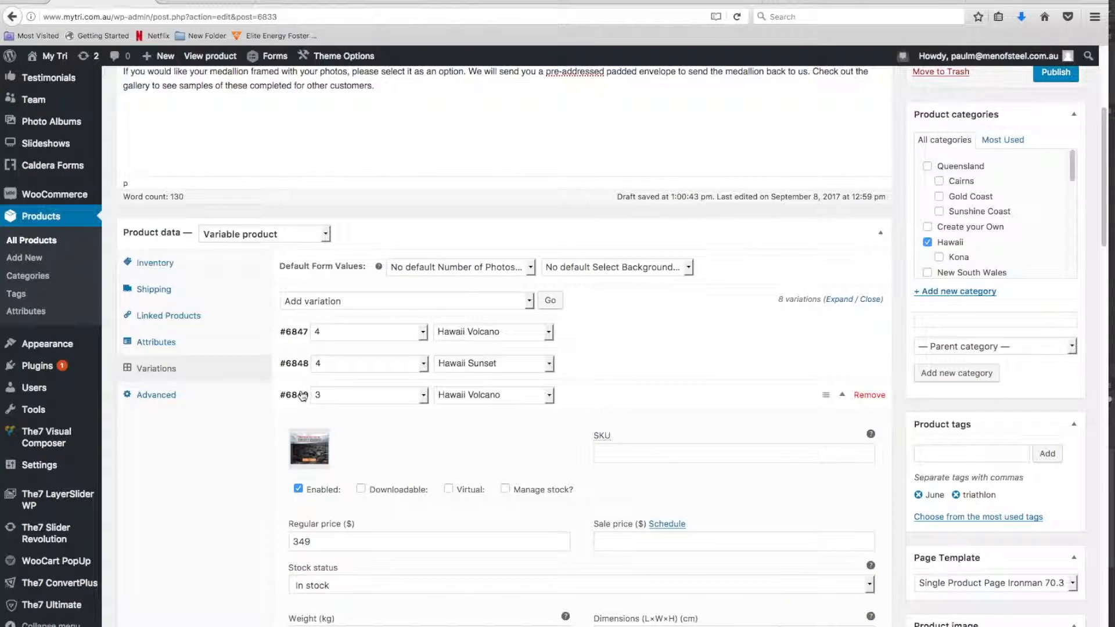
pyautogui.click(302, 396)
# Set Hawaii-Triathlon-Sunset-3.jpg as the image of the 3-photo Hawaii Sunset variation
pyautogui.click(298, 427)
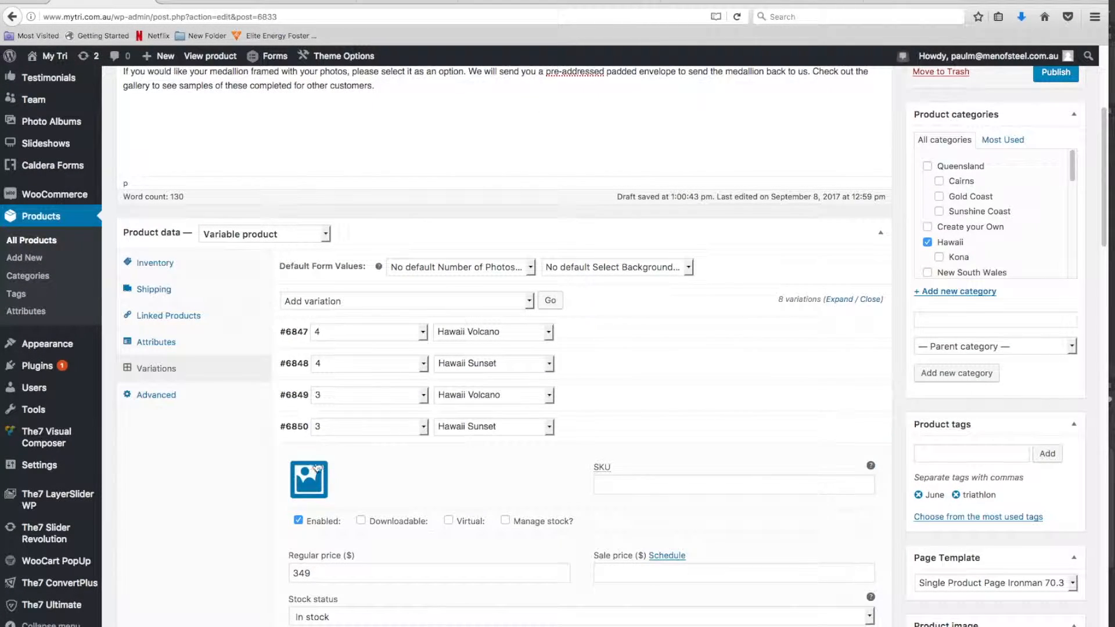
pyautogui.click(308, 481)
pyautogui.click(252, 219)
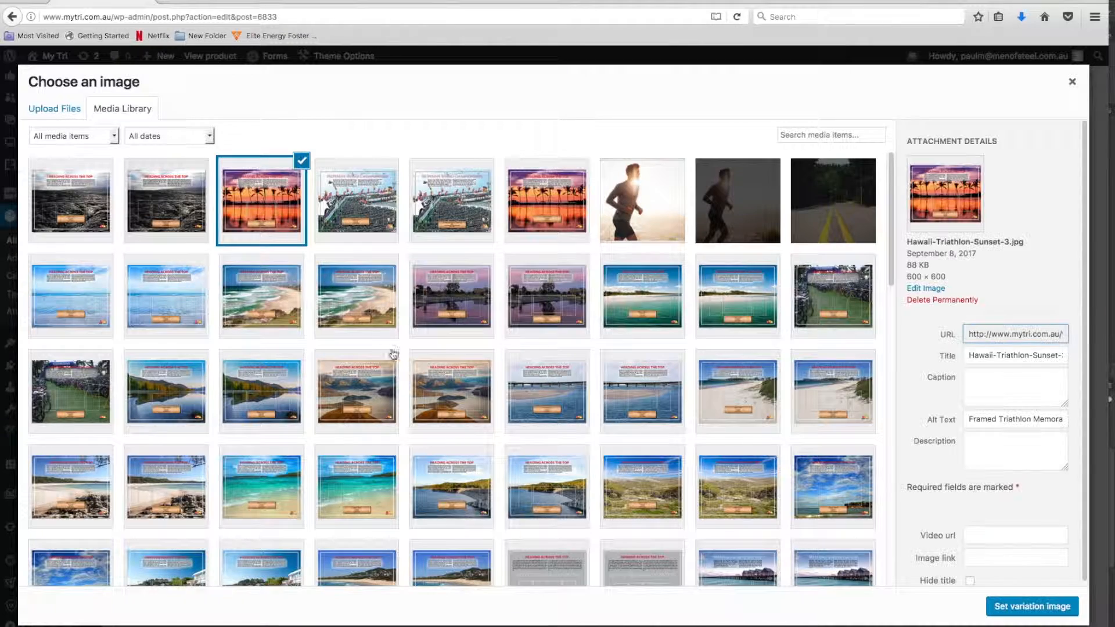
pyautogui.click(1031, 606)
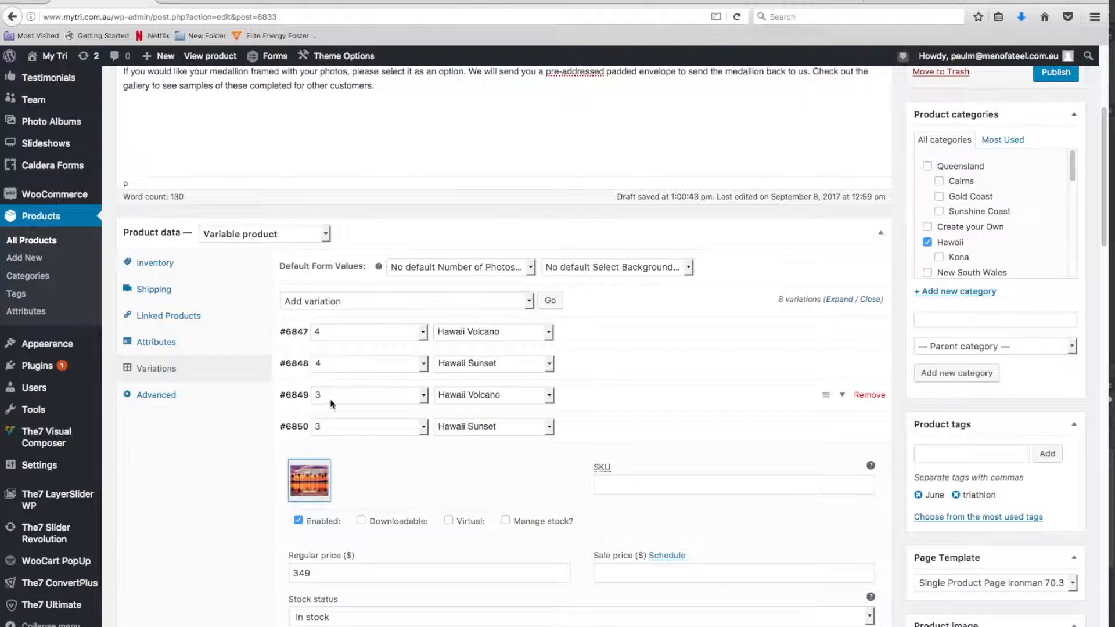
pyautogui.click(298, 426)
# Replace the image of the 4-photo Create your Own variation with the plain grey four-photo layout image
pyautogui.scroll(-2, 299, 360)
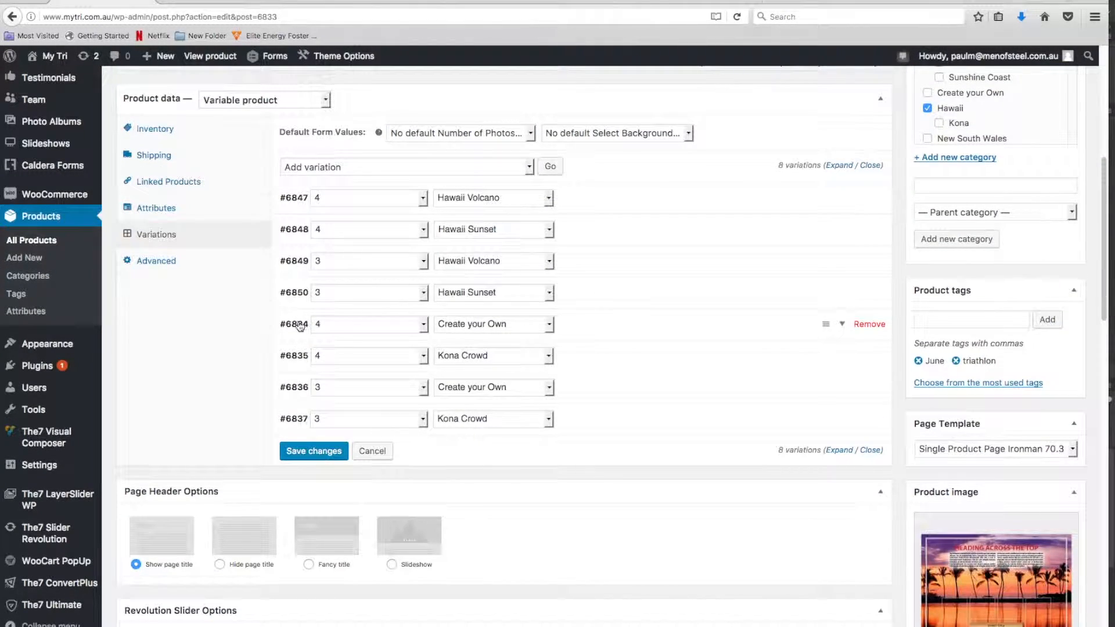
pyautogui.click(300, 324)
pyautogui.click(308, 381)
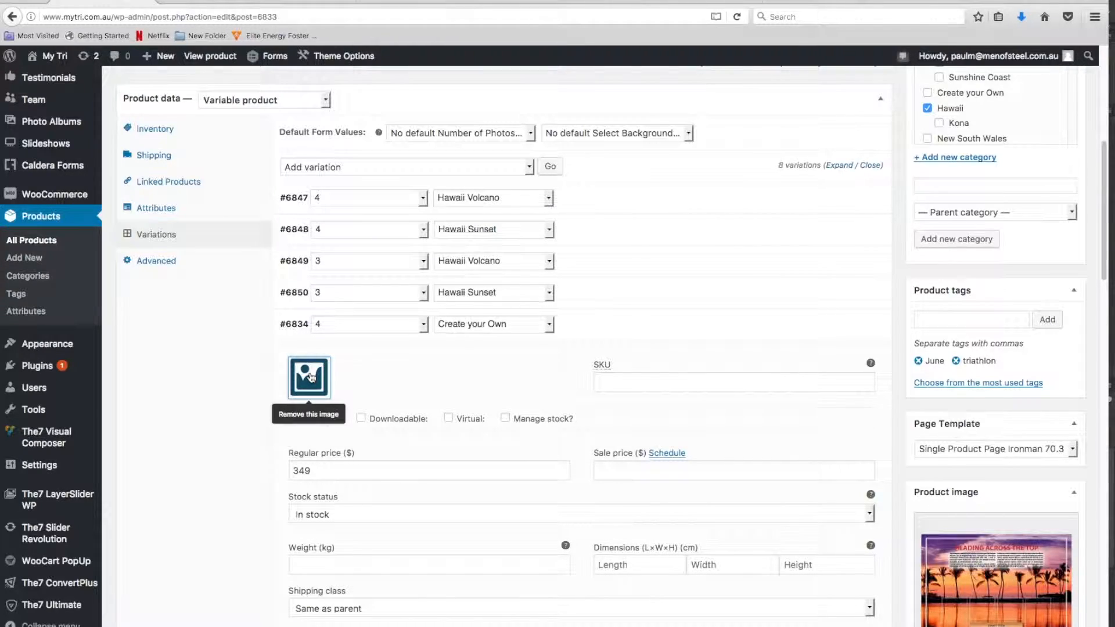
pyautogui.click(310, 377)
pyautogui.scroll(-5, 629, 463)
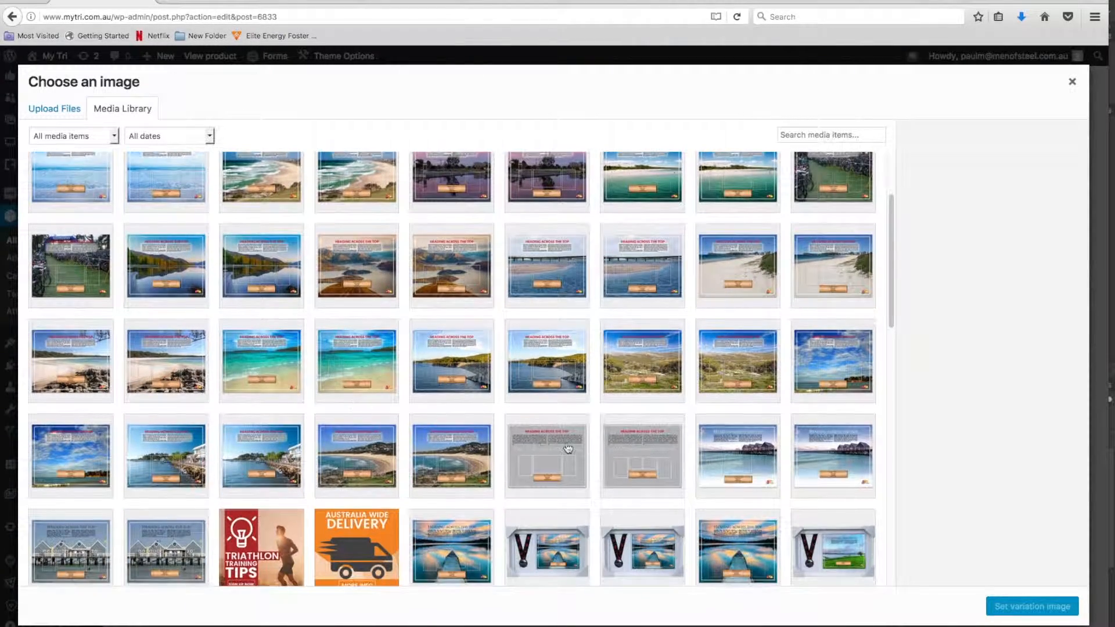
pyautogui.click(629, 463)
pyautogui.click(1032, 606)
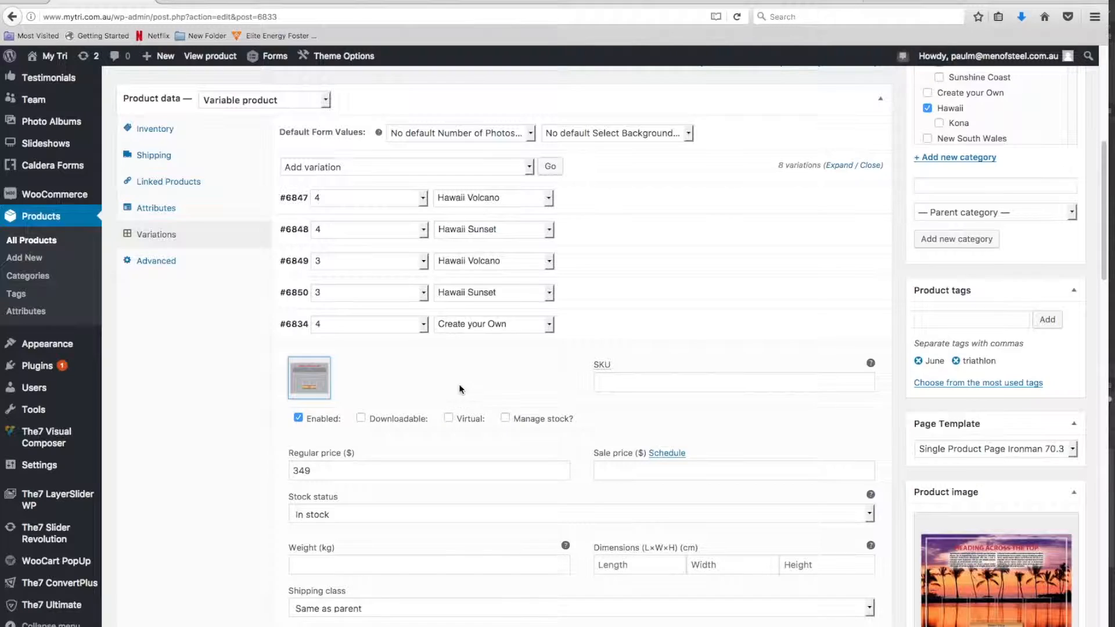
pyautogui.click(293, 324)
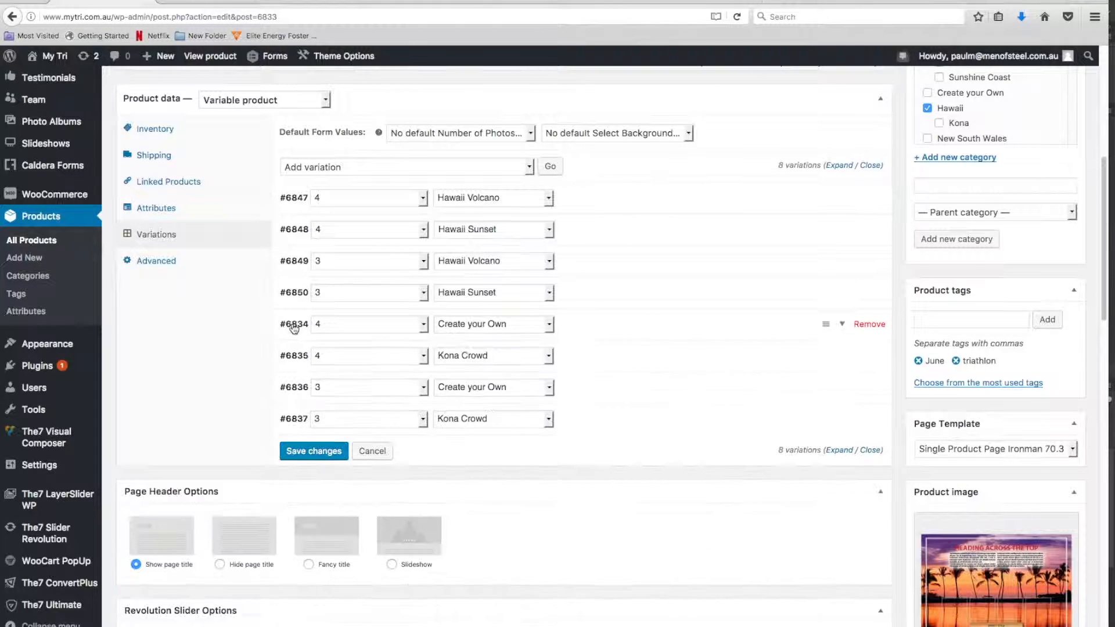
# Set kona-triathlon-crowd-4.jpg as the image of the 4-photo Kona Crowd variation
pyautogui.click(297, 355)
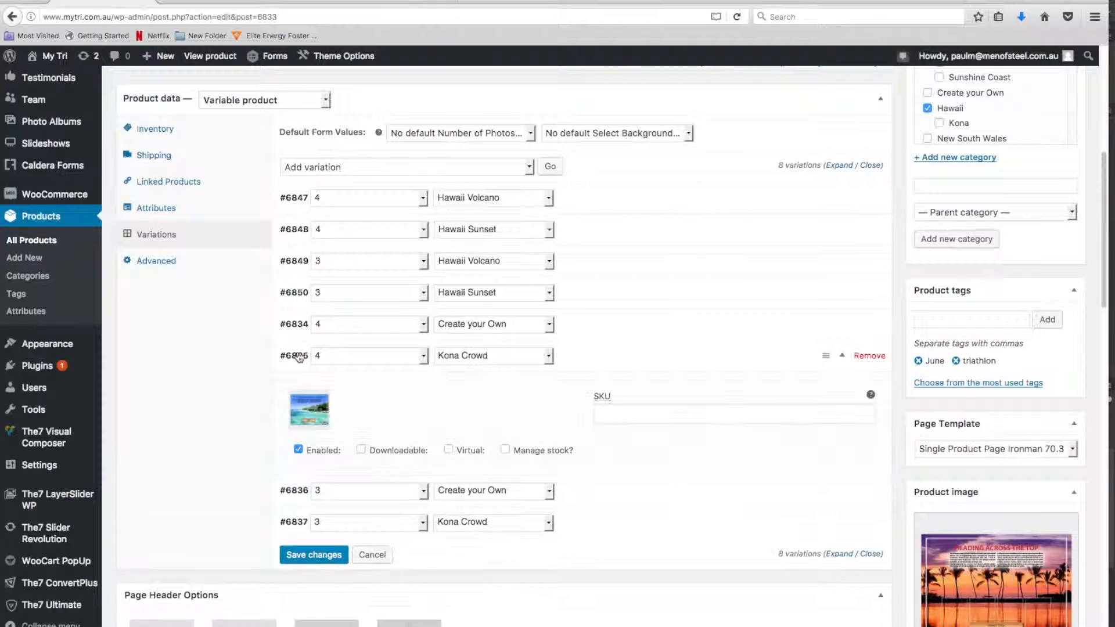
pyautogui.click(312, 410)
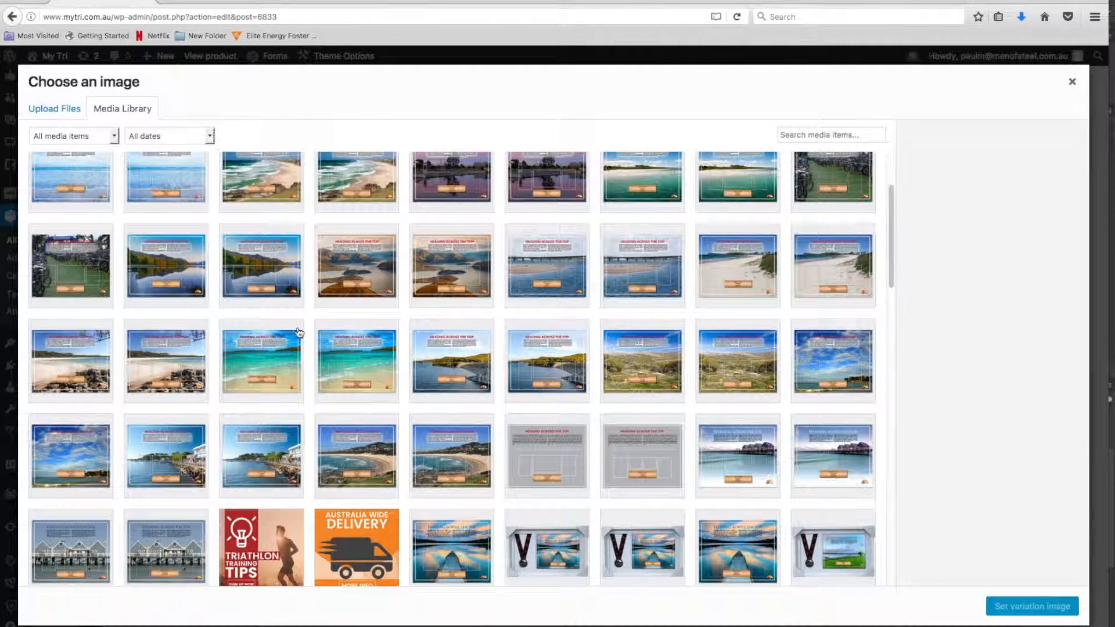
pyautogui.scroll(1, 300, 334)
pyautogui.scroll(2, 299, 333)
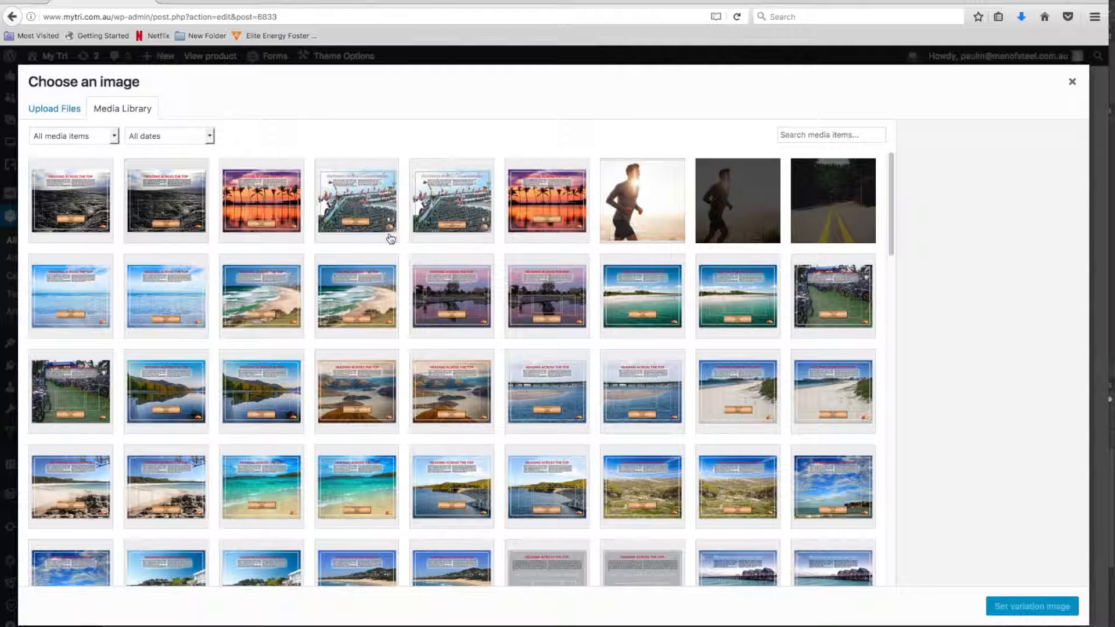
pyautogui.click(371, 211)
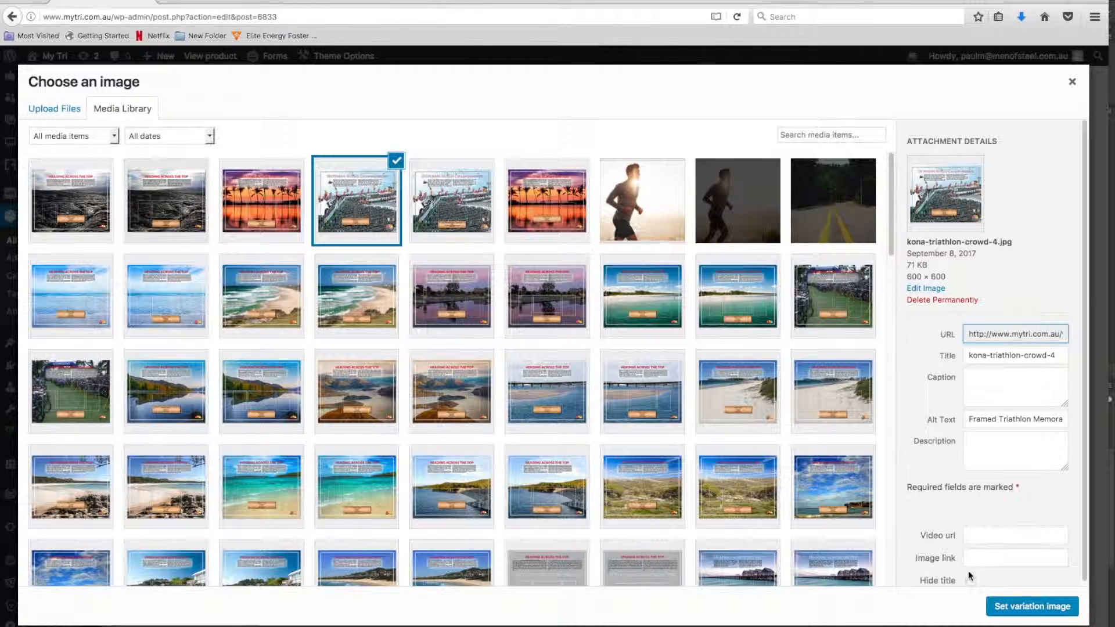
pyautogui.click(1020, 606)
pyautogui.click(297, 356)
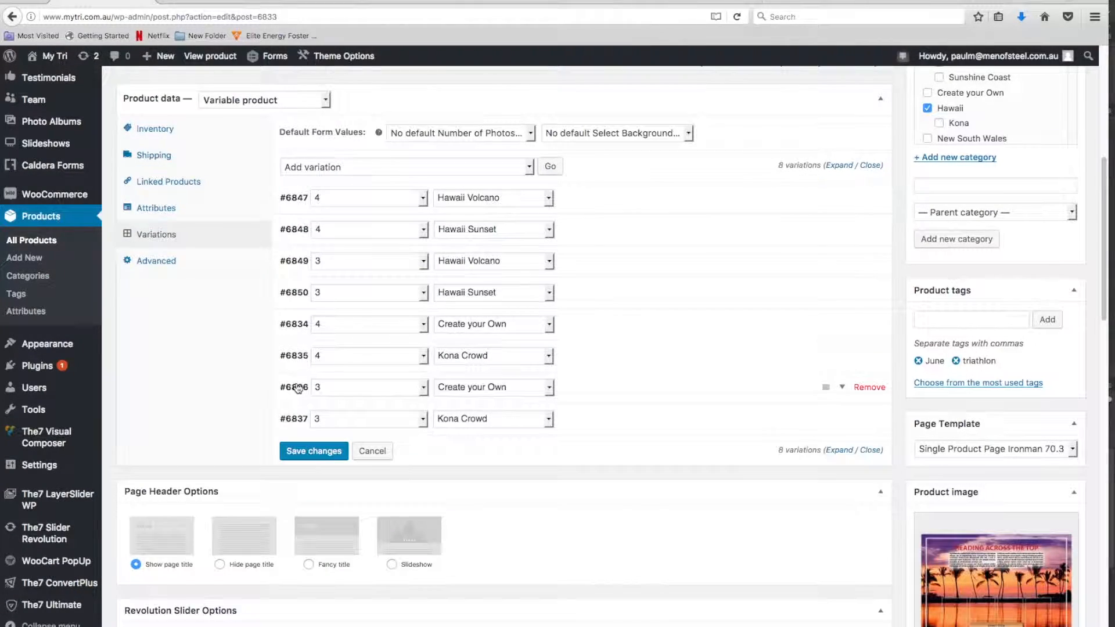
# Replace the image of the 3-photo Create your Own variation with the plain grey three-photo layout image
pyautogui.click(297, 388)
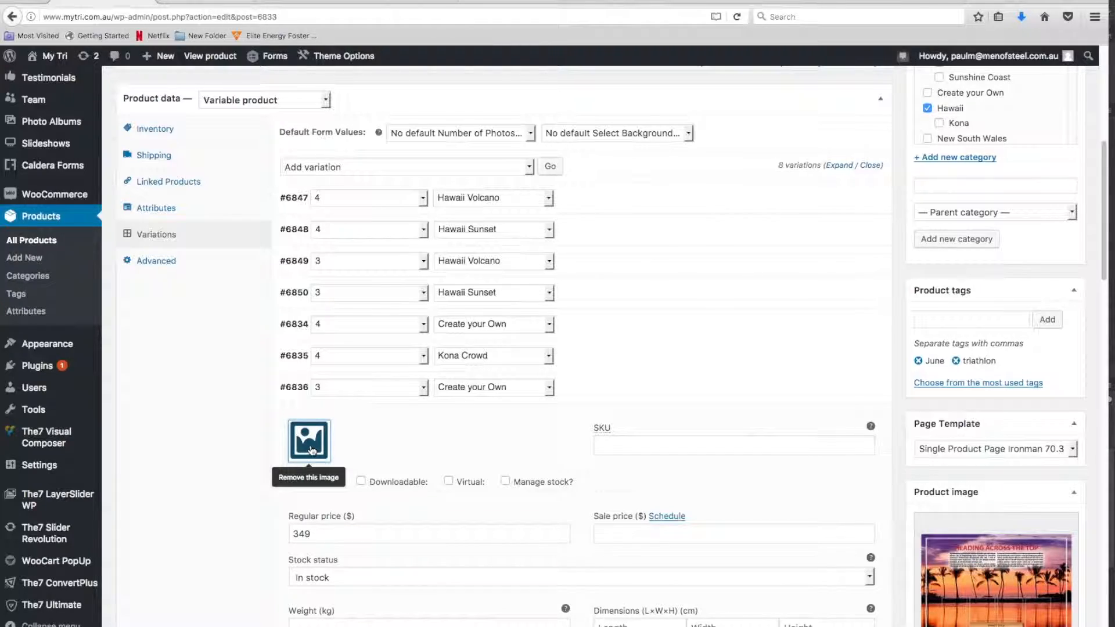
pyautogui.click(309, 447)
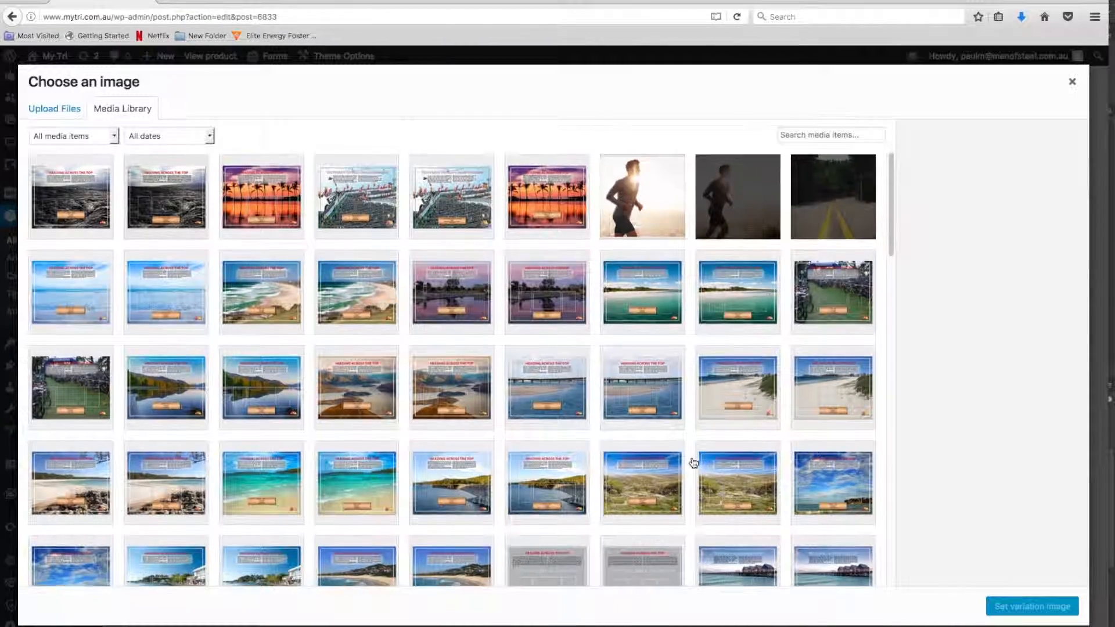
pyautogui.scroll(-3, 692, 460)
pyautogui.click(578, 499)
pyautogui.click(1004, 608)
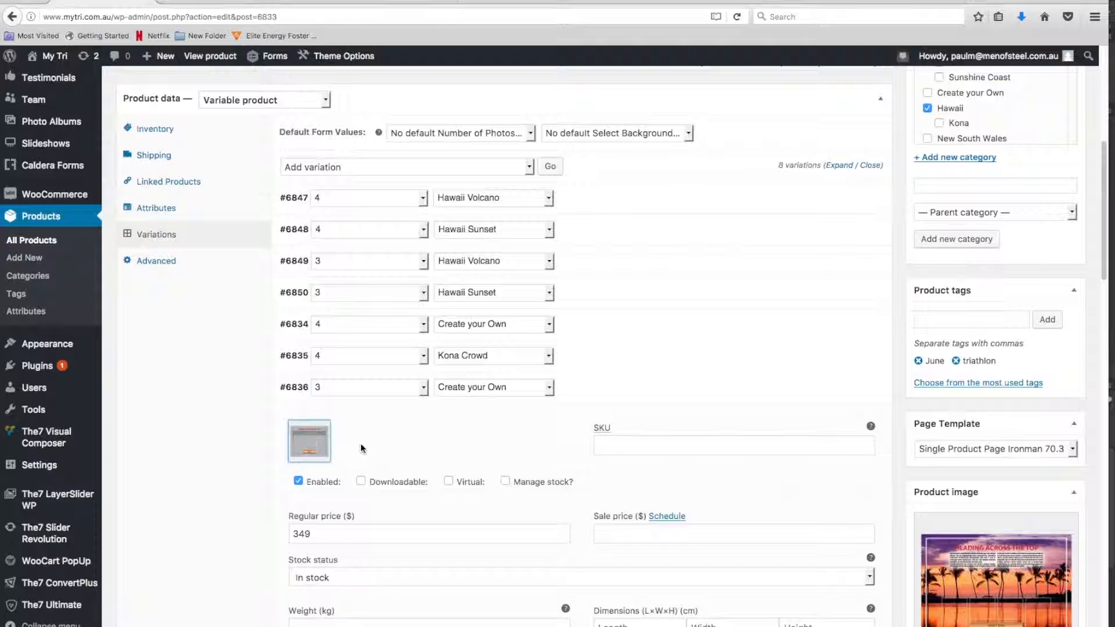
# Replace the image of the 3-photo Kona Crowd variation with the three-photo Kona triathlon crowd image
pyautogui.click(295, 419)
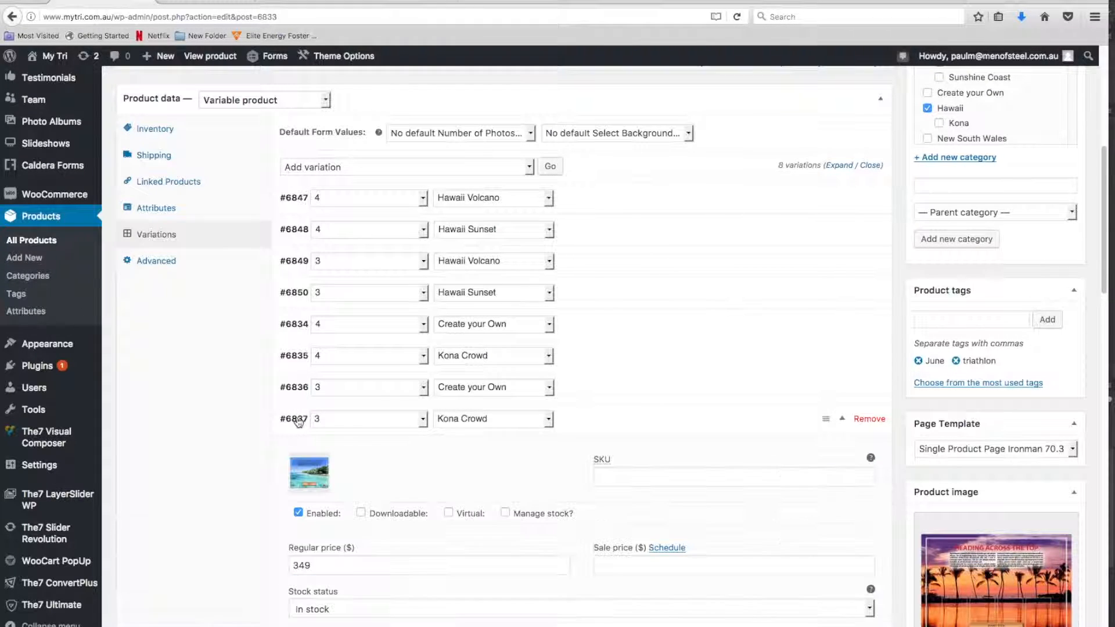
pyautogui.click(313, 476)
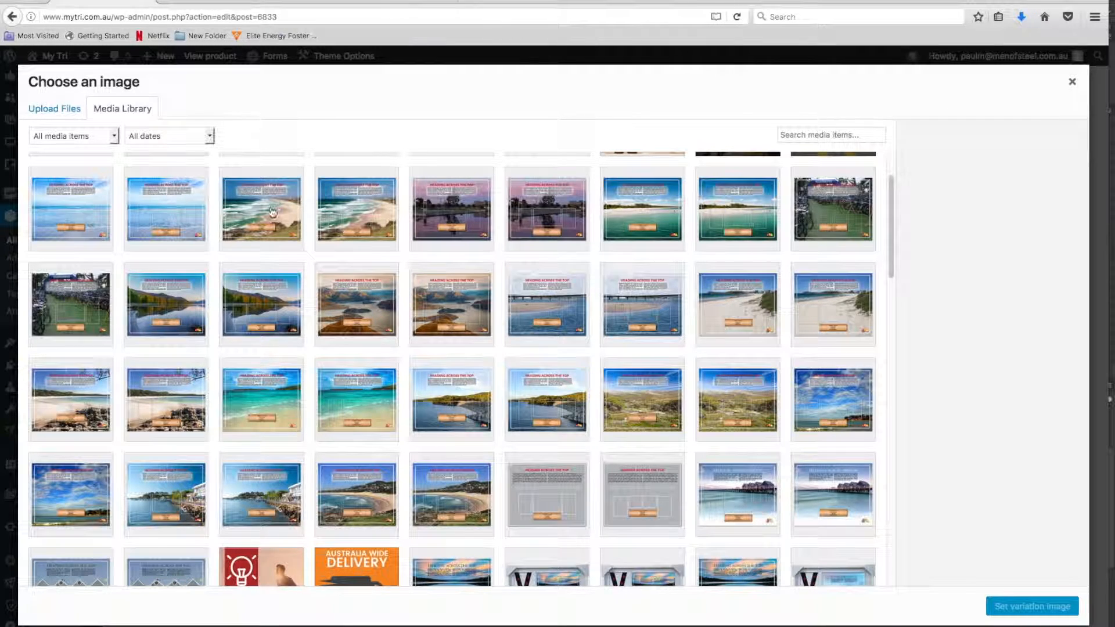
pyautogui.scroll(2, 457, 312)
pyautogui.click(470, 226)
pyautogui.click(1010, 609)
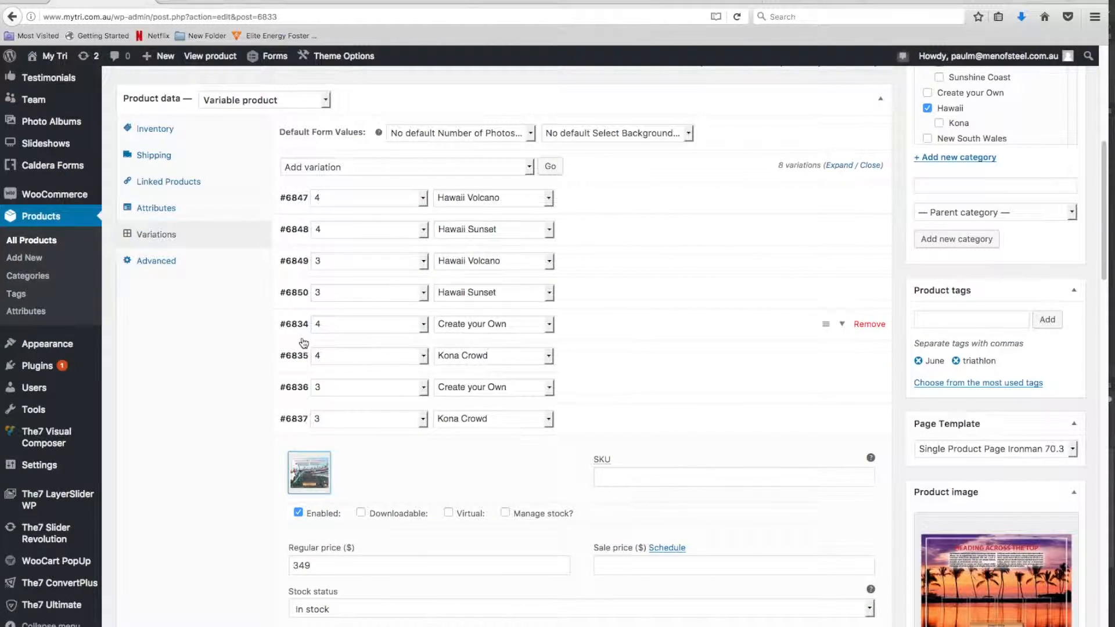
# Review the image, price and description of the 4-photo Create your Own variation
pyautogui.click(286, 325)
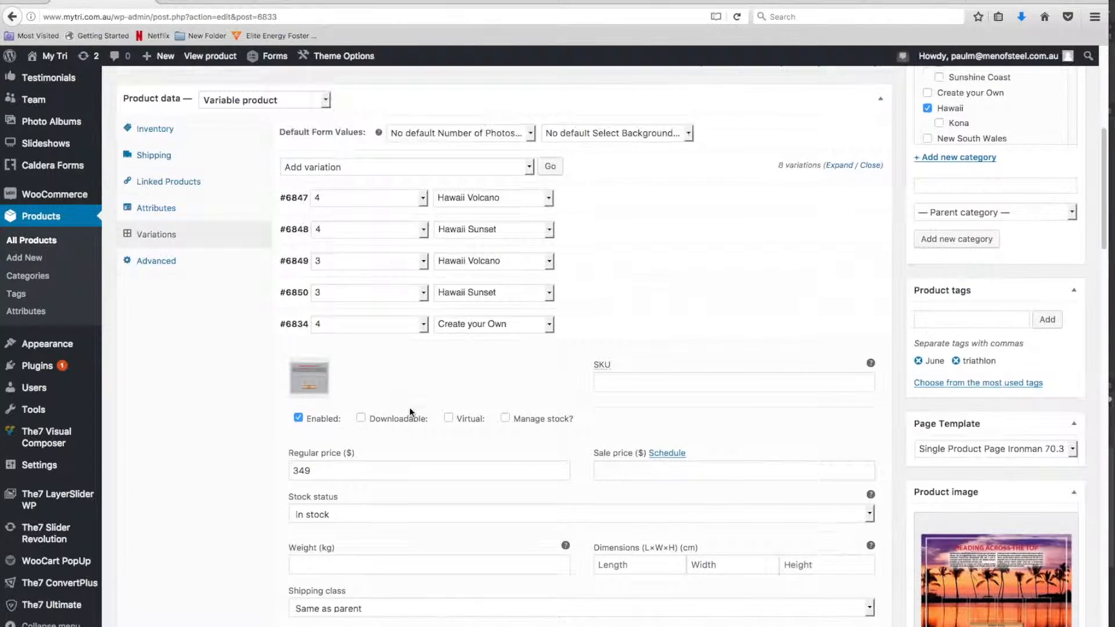
pyautogui.scroll(-3, 410, 407)
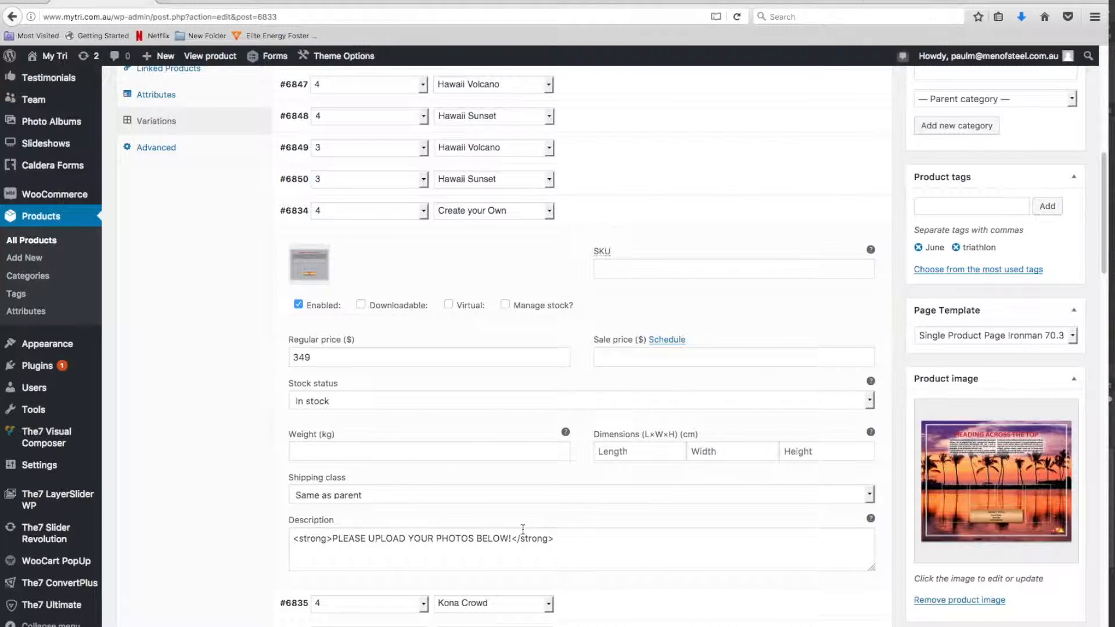
pyautogui.scroll(3, 544, 538)
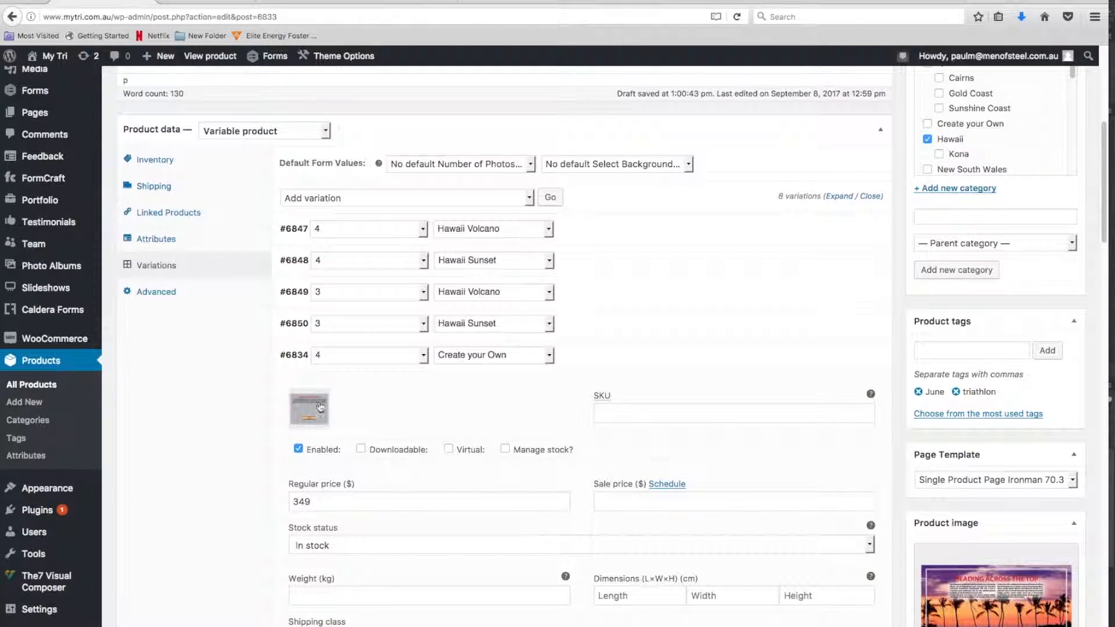
pyautogui.click(293, 356)
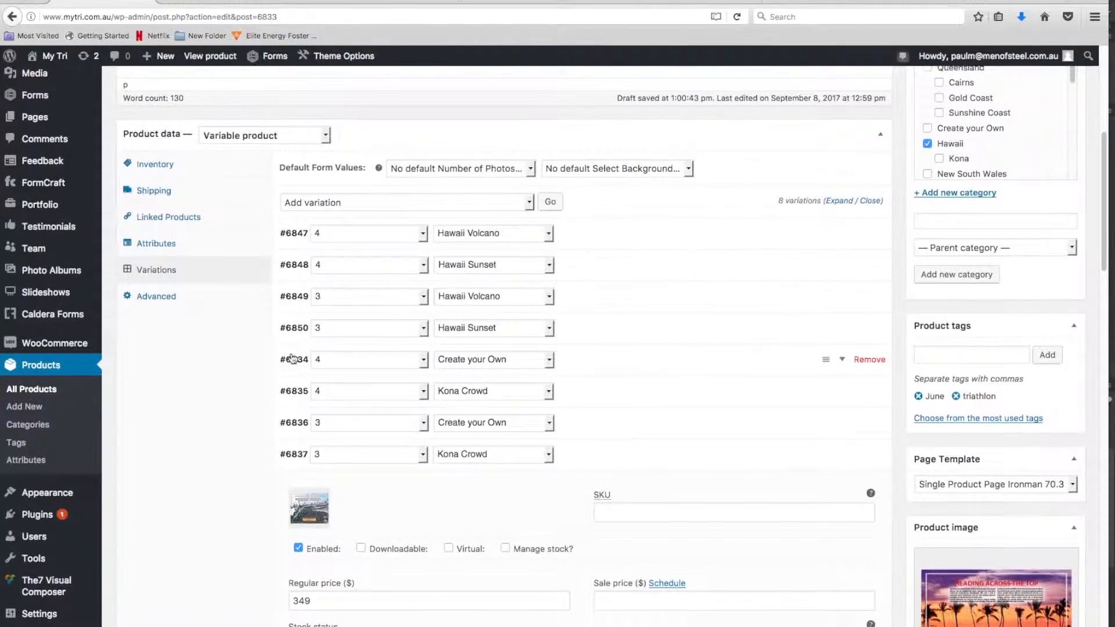
# Check the product's description and categories, and save the Hawaii Triathlon product's changes
pyautogui.scroll(4, 293, 357)
pyautogui.scroll(3, 292, 358)
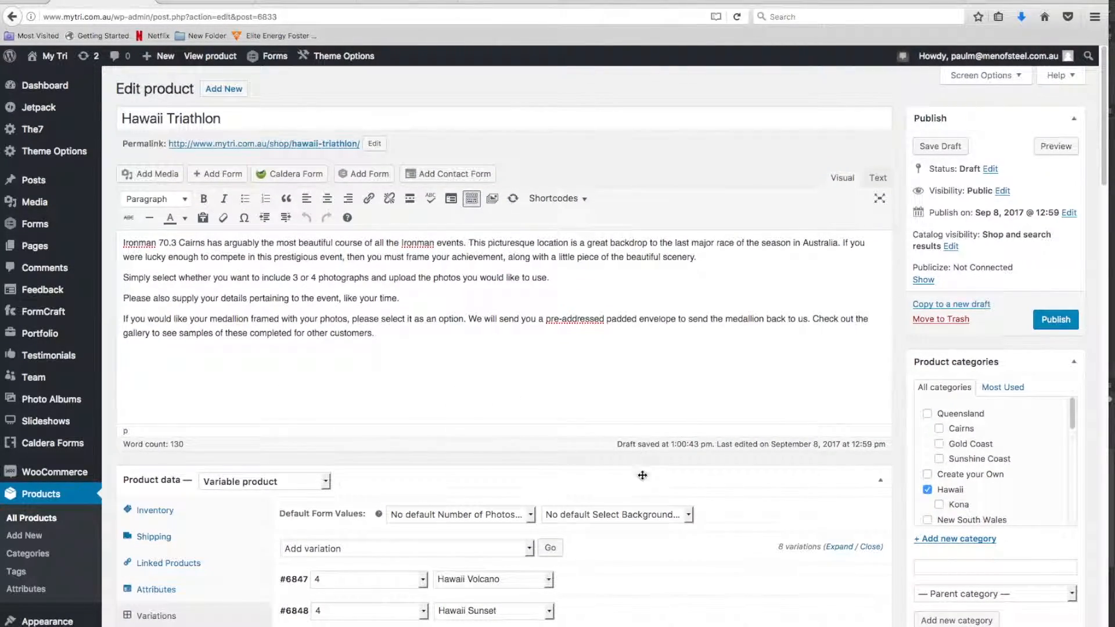
pyautogui.scroll(-2, 628, 510)
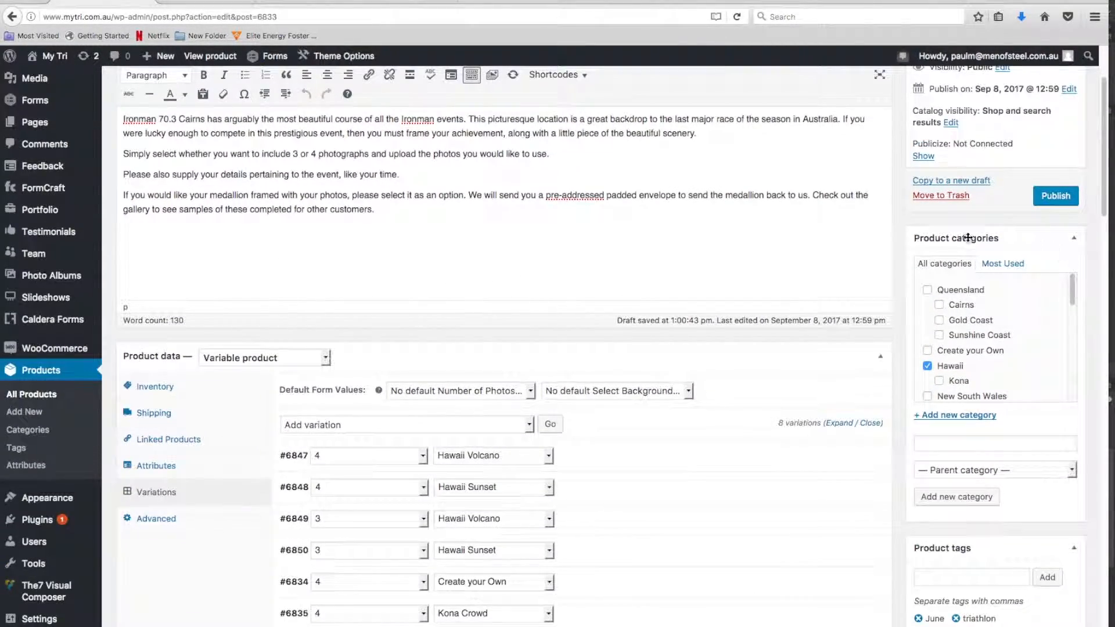
pyautogui.scroll(2, 854, 308)
pyautogui.click(1054, 321)
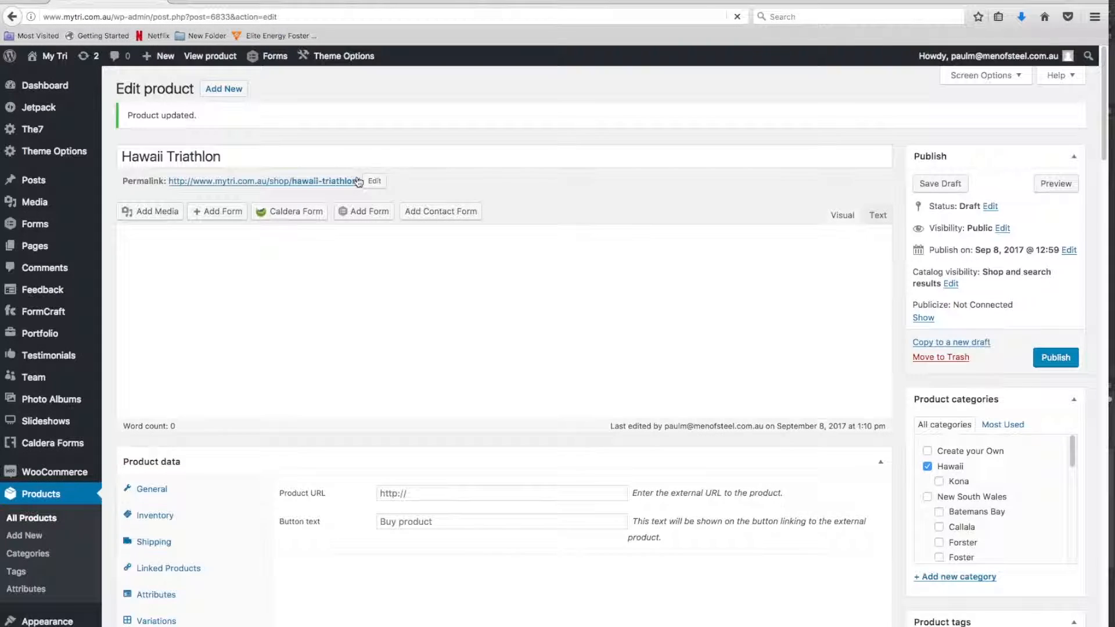
# Open the Hawaii Triathlon product's permalink in a new tab and view the product page there
pyautogui.rightClick(320, 187)
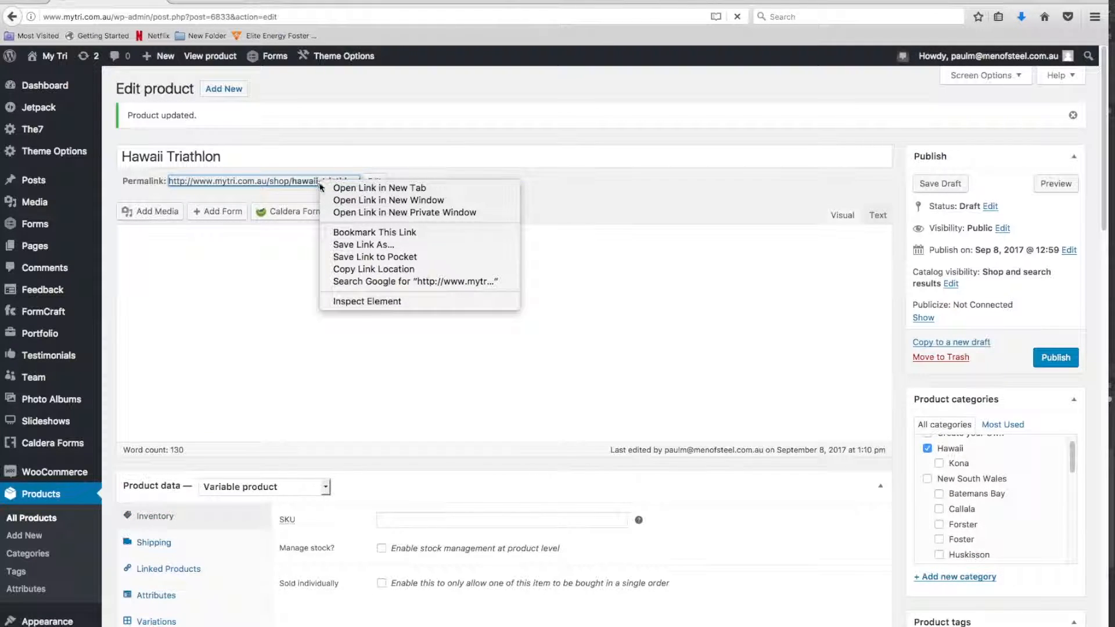
pyautogui.click(385, 191)
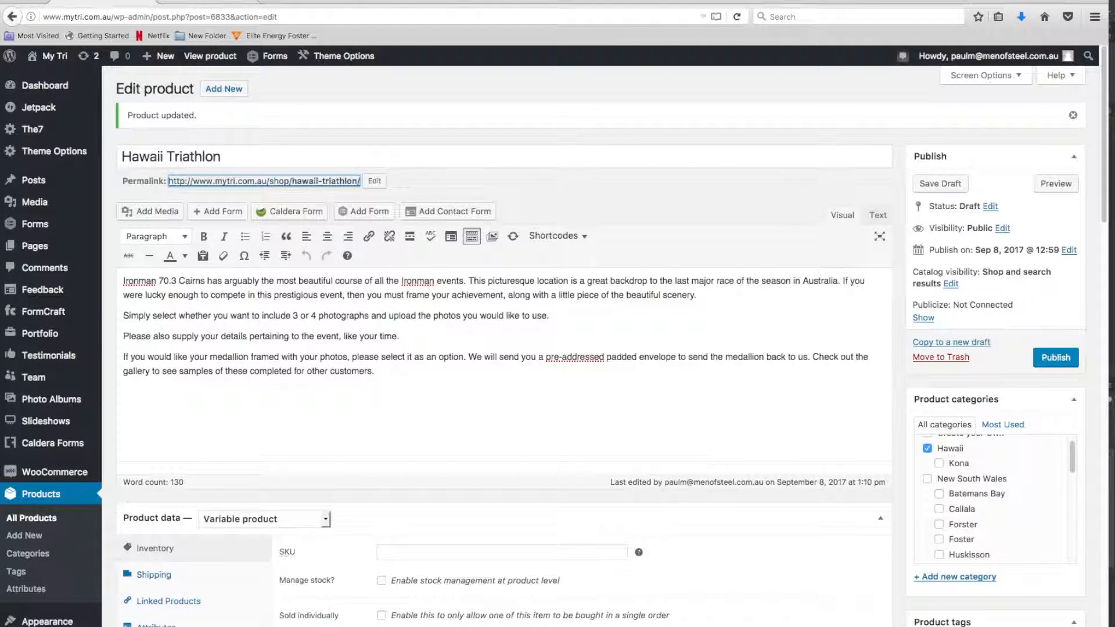
pyautogui.click(209, 9)
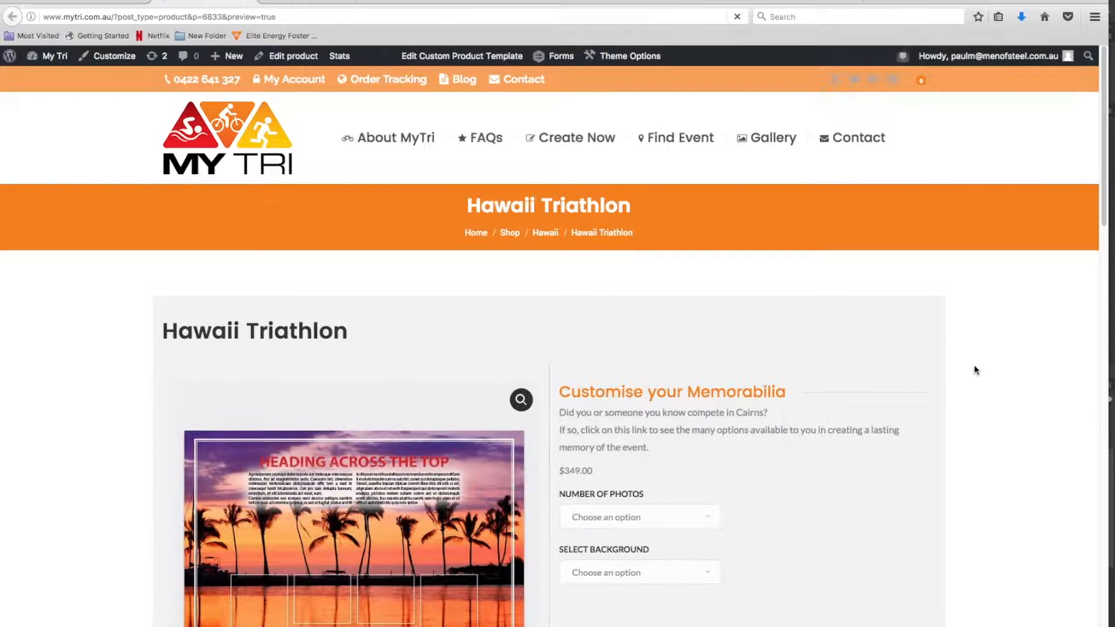
pyautogui.scroll(-2, 881, 393)
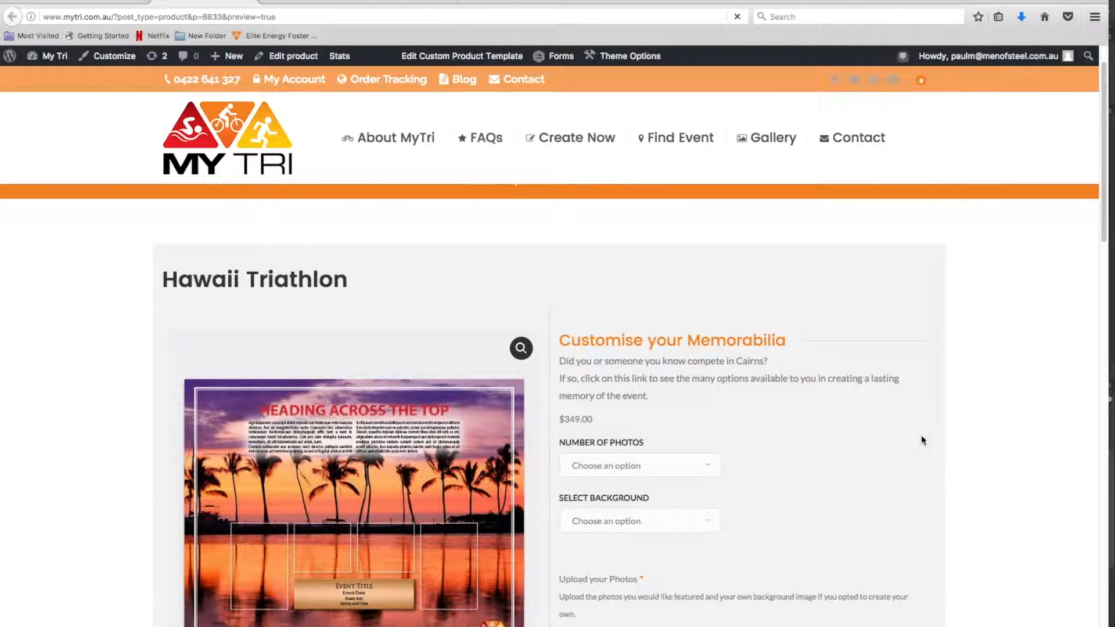
pyautogui.scroll(-7, 915, 430)
pyautogui.scroll(1, 863, 428)
# Preview the 3-photo layout with the Kona Crowd, Hawaii Sunset, Hawaii Volcano and Create your Own backgrounds
pyautogui.click(713, 302)
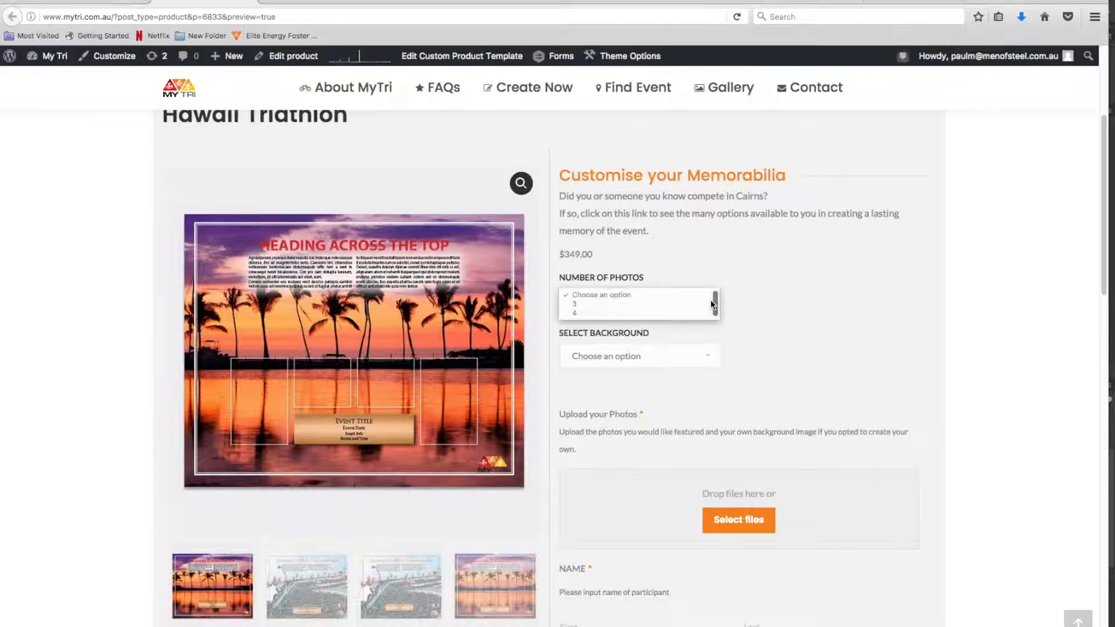
pyautogui.click(615, 306)
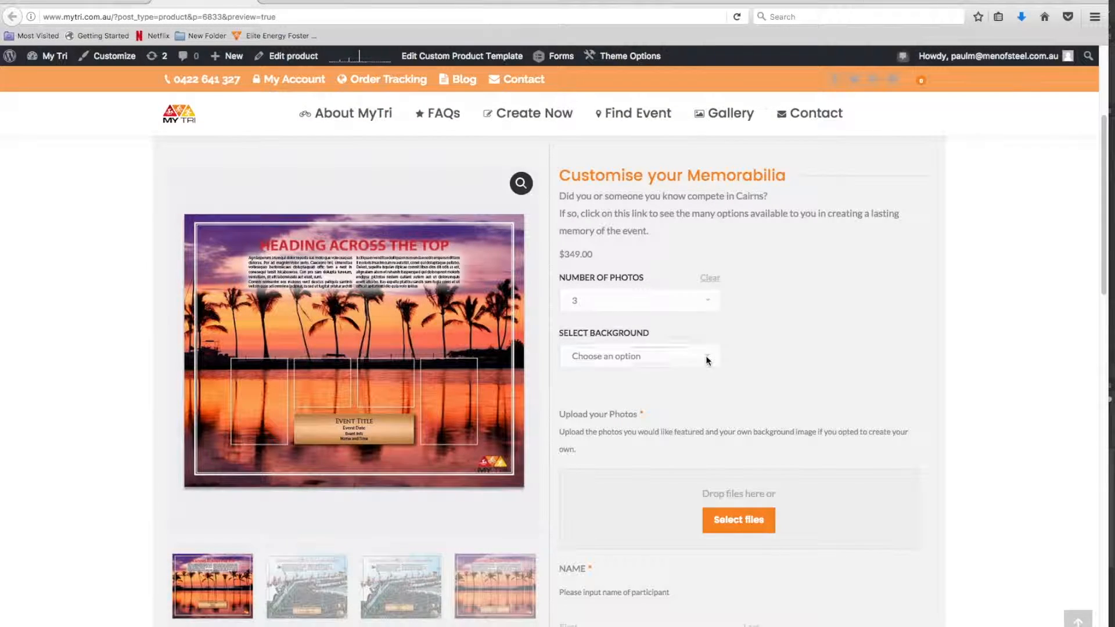
pyautogui.click(705, 355)
pyautogui.click(685, 357)
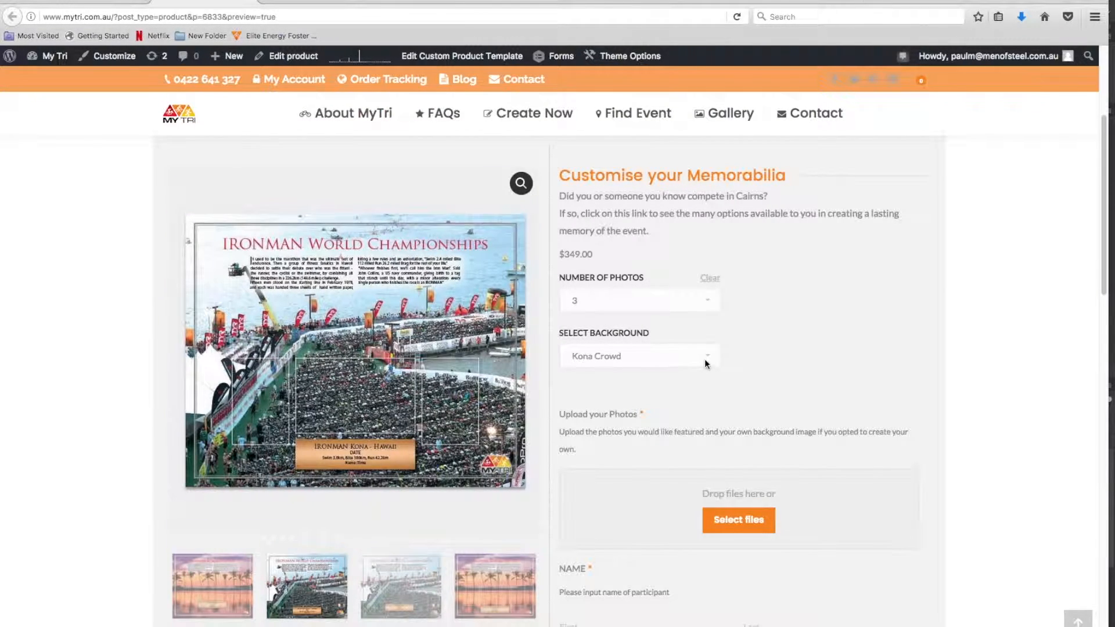
pyautogui.click(705, 357)
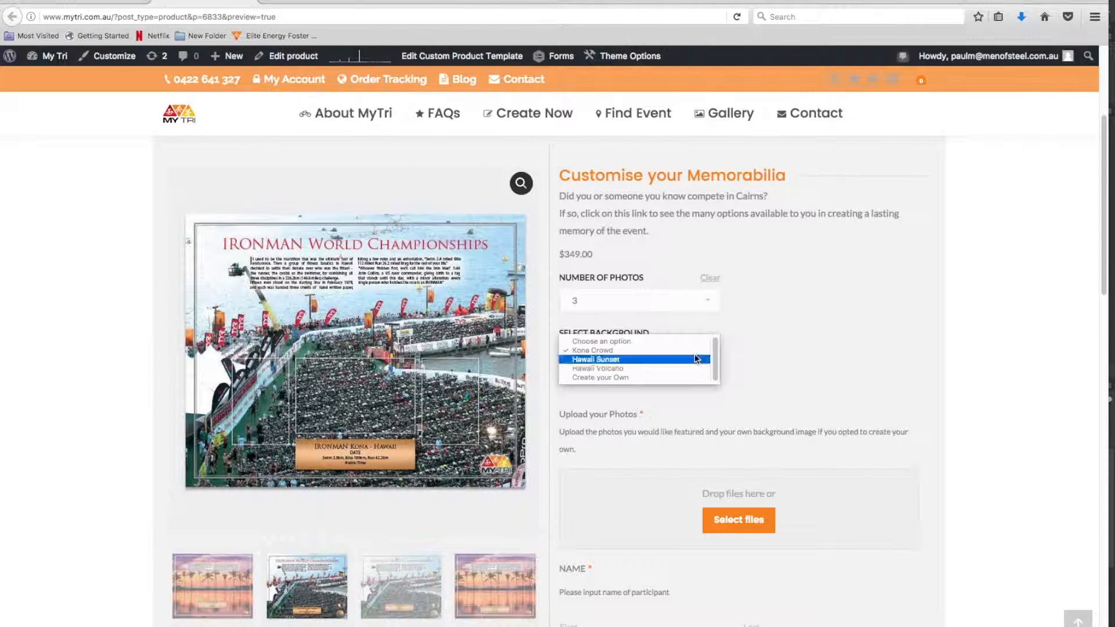
pyautogui.click(696, 359)
pyautogui.click(711, 357)
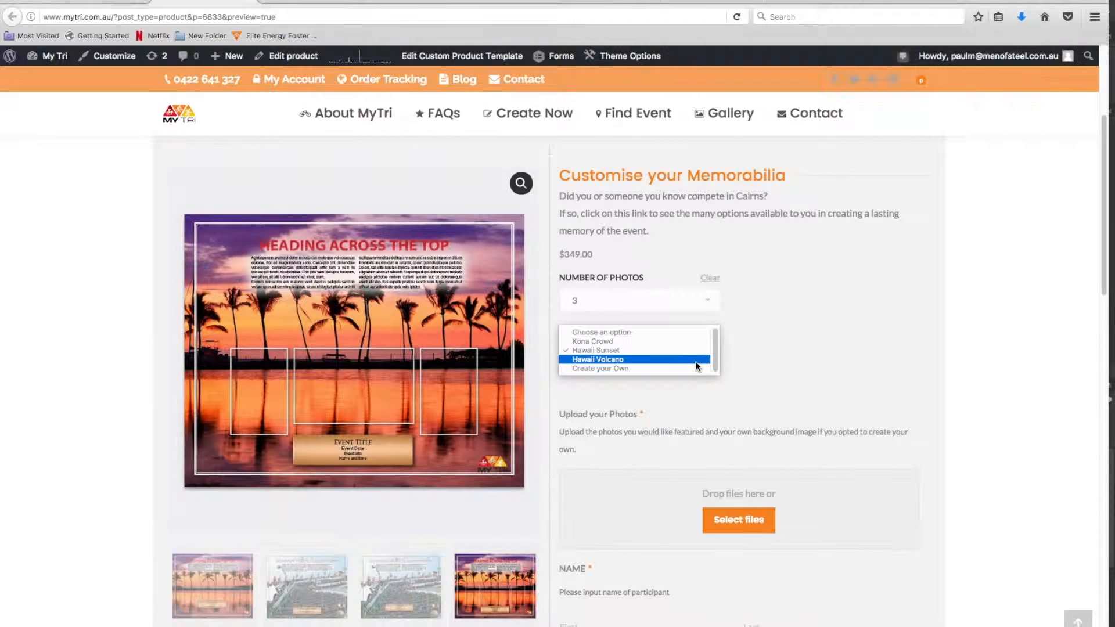
pyautogui.click(697, 360)
pyautogui.click(701, 360)
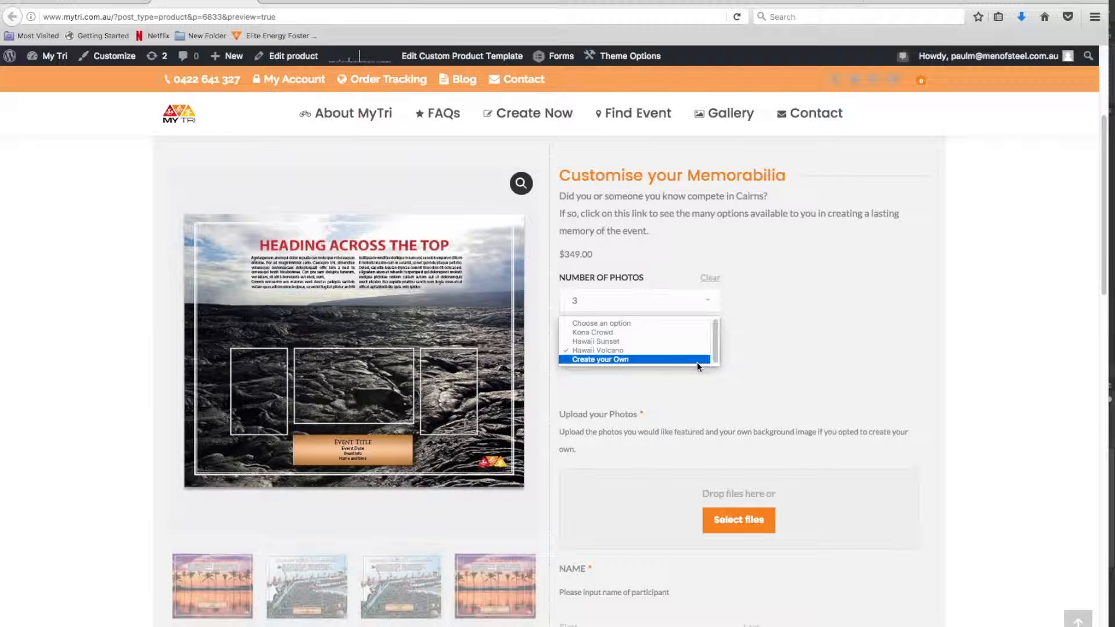
pyautogui.click(695, 363)
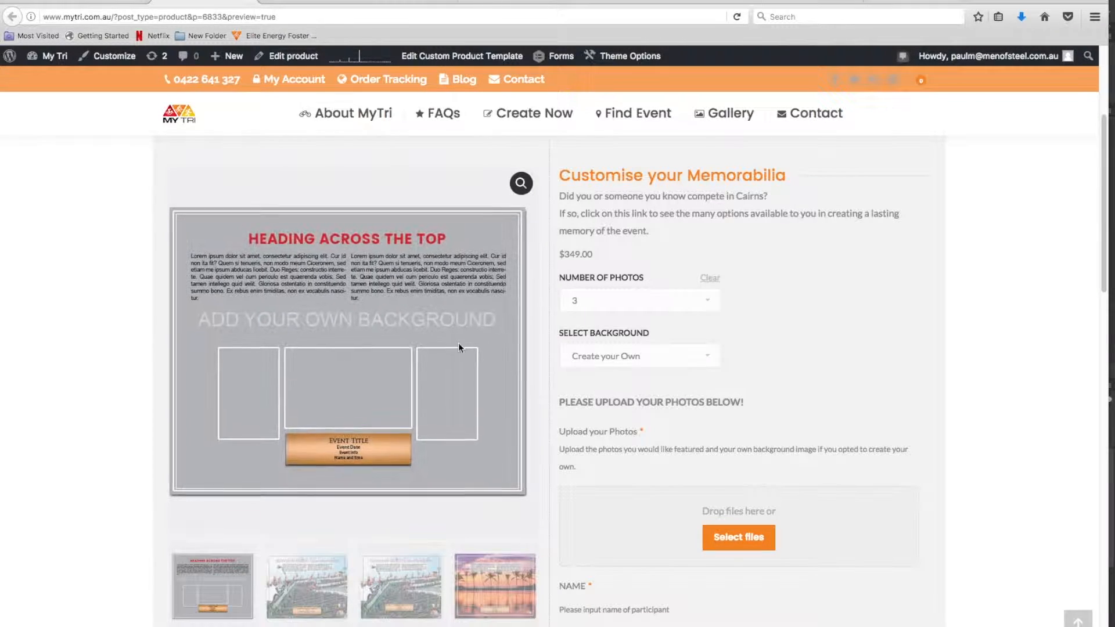
# Examine the rest of the product page, including the Ironman 70.3 paragraph and the available memorabilia headings
pyautogui.scroll(-5, 963, 380)
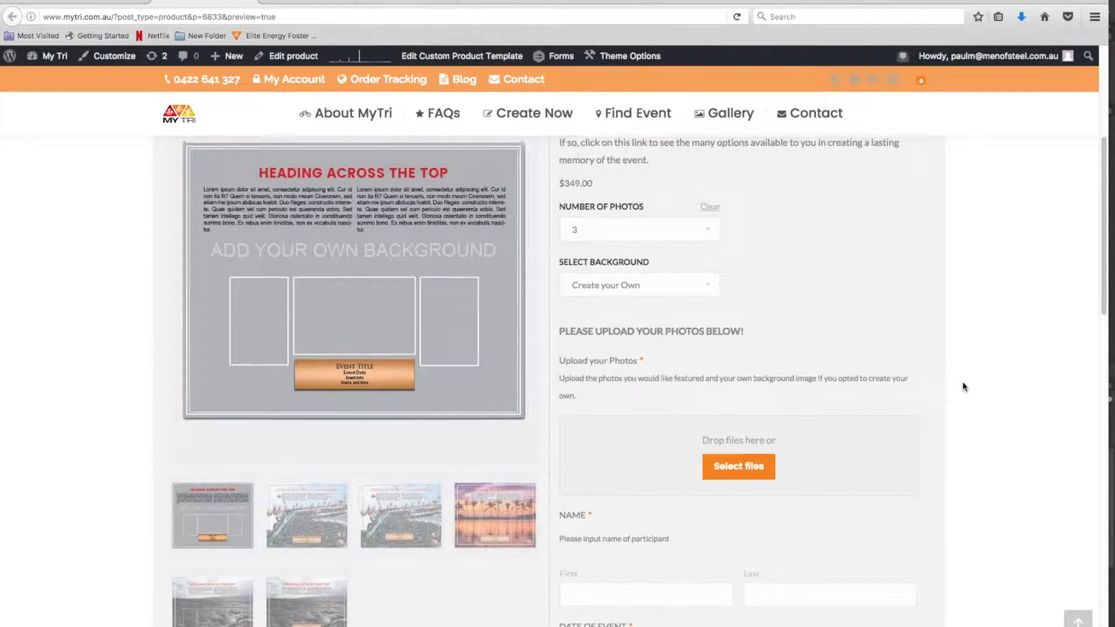
pyautogui.scroll(-3, 962, 382)
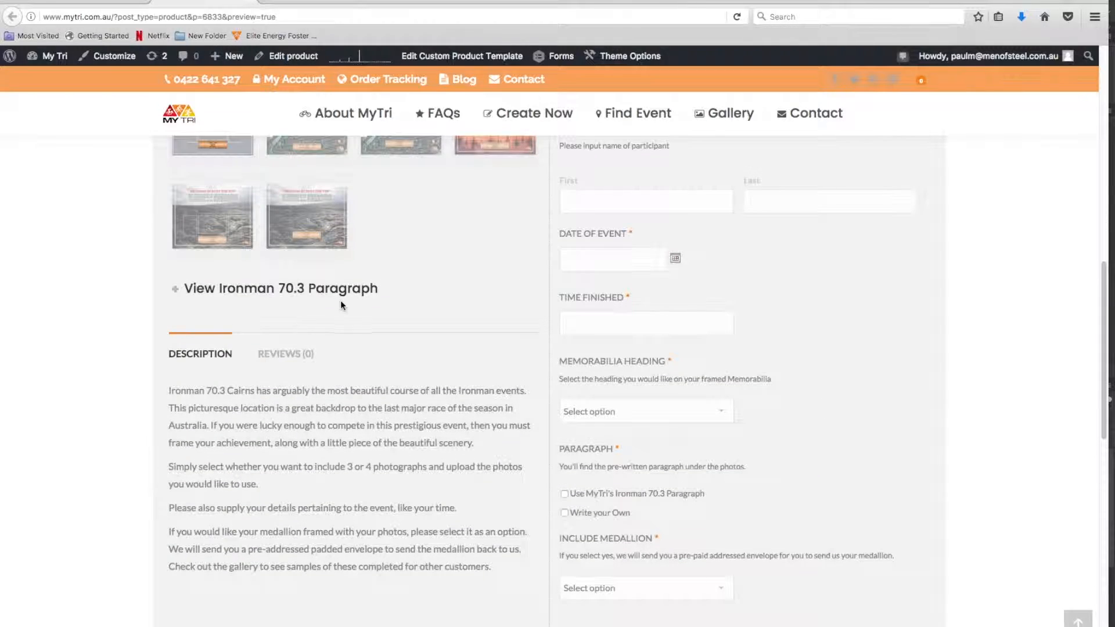
pyautogui.click(176, 292)
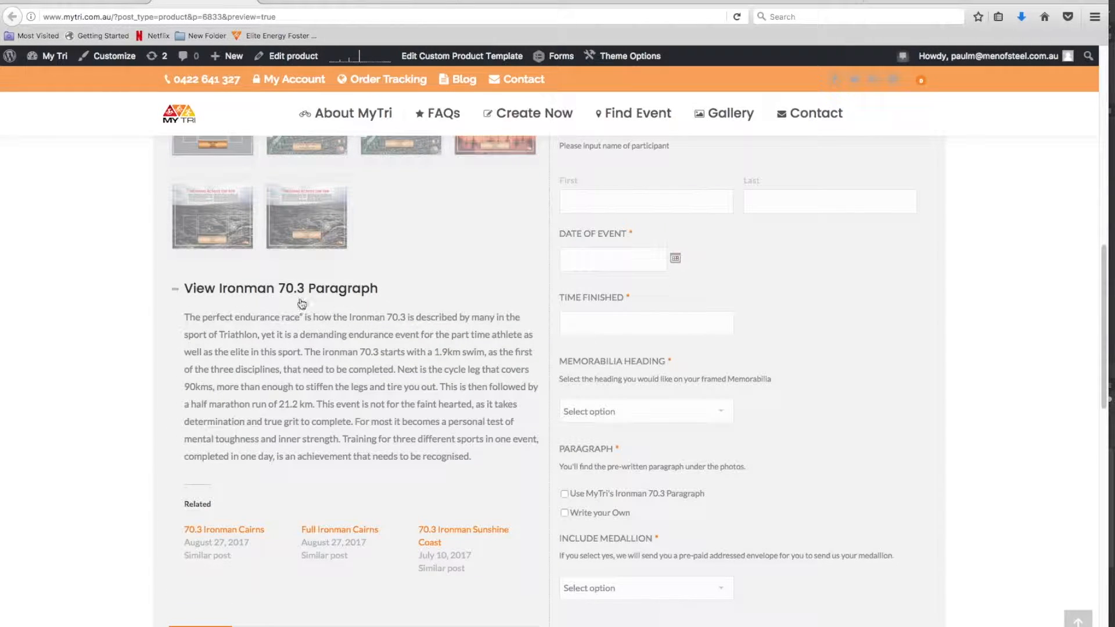
pyautogui.click(178, 292)
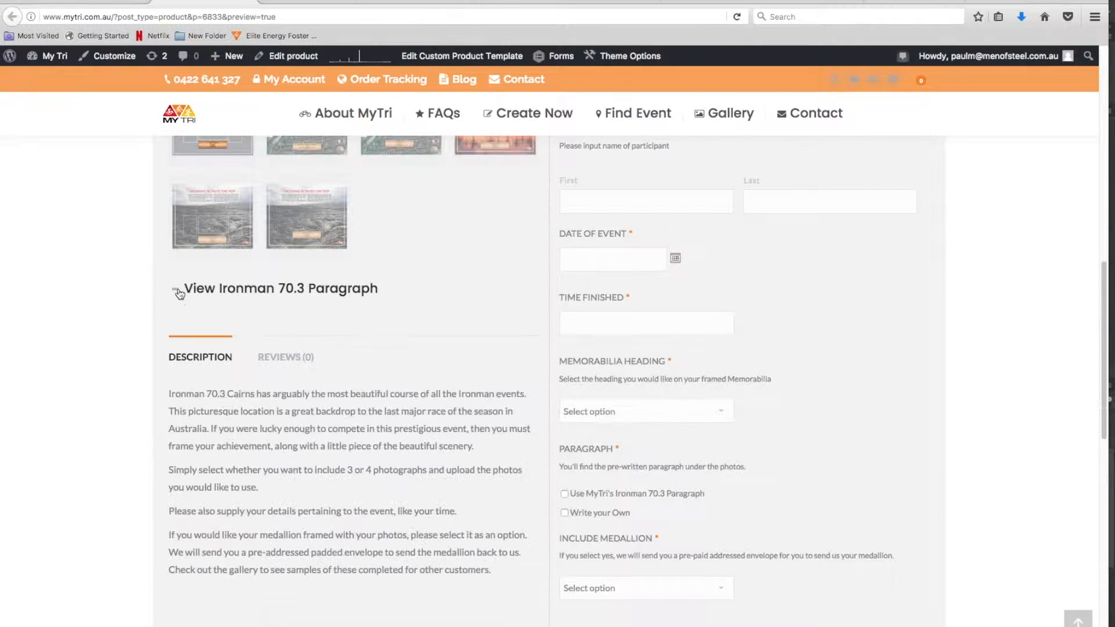
pyautogui.scroll(-2, 724, 489)
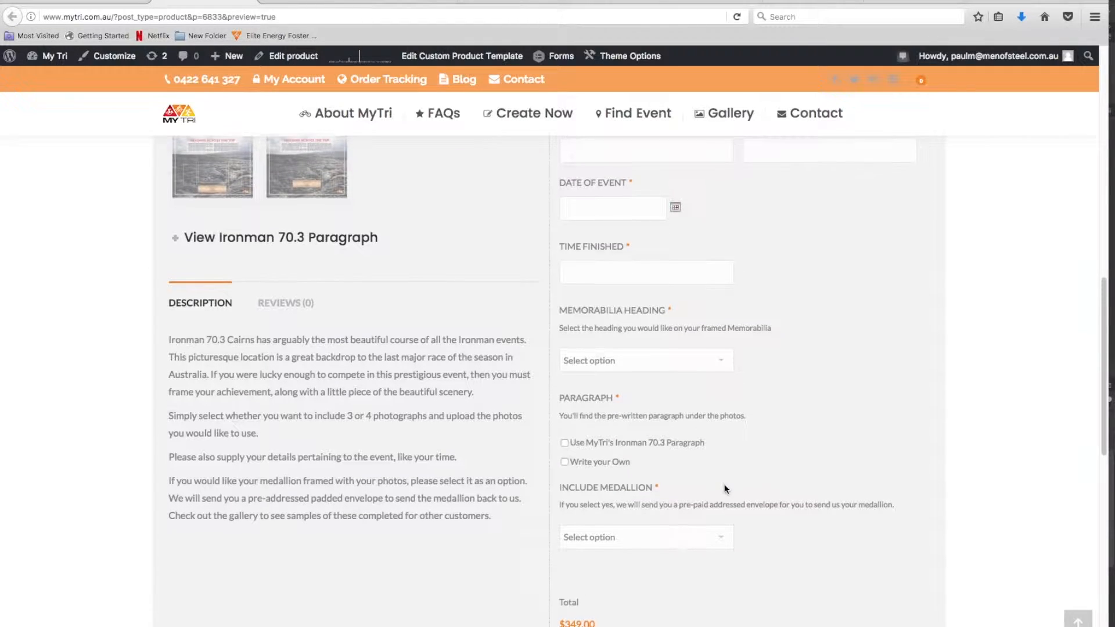
pyautogui.click(721, 359)
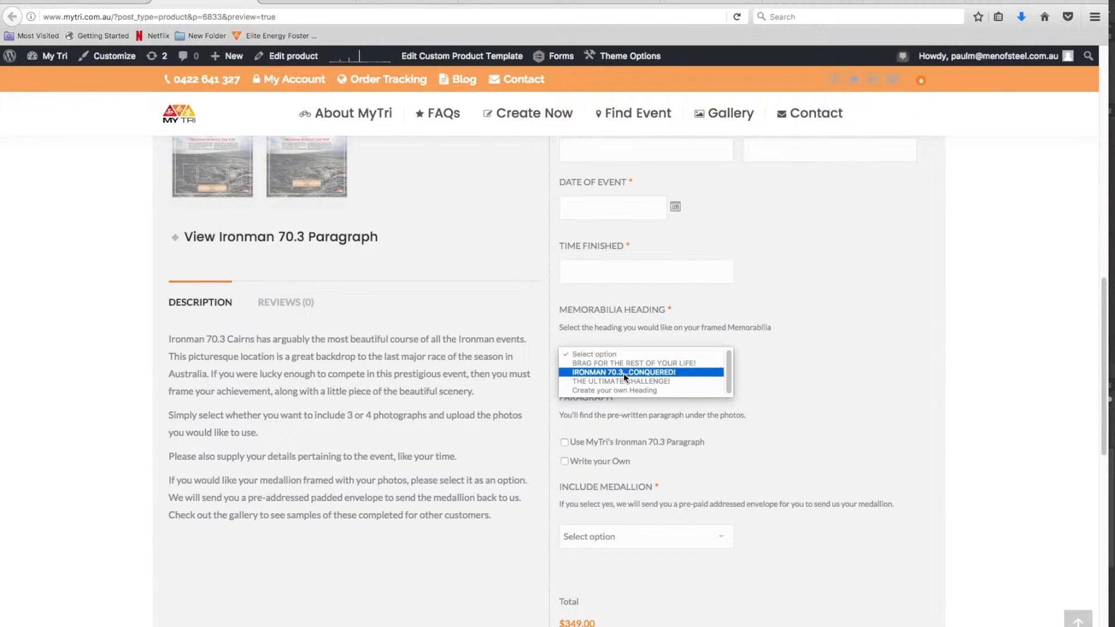
pyautogui.scroll(5, 783, 518)
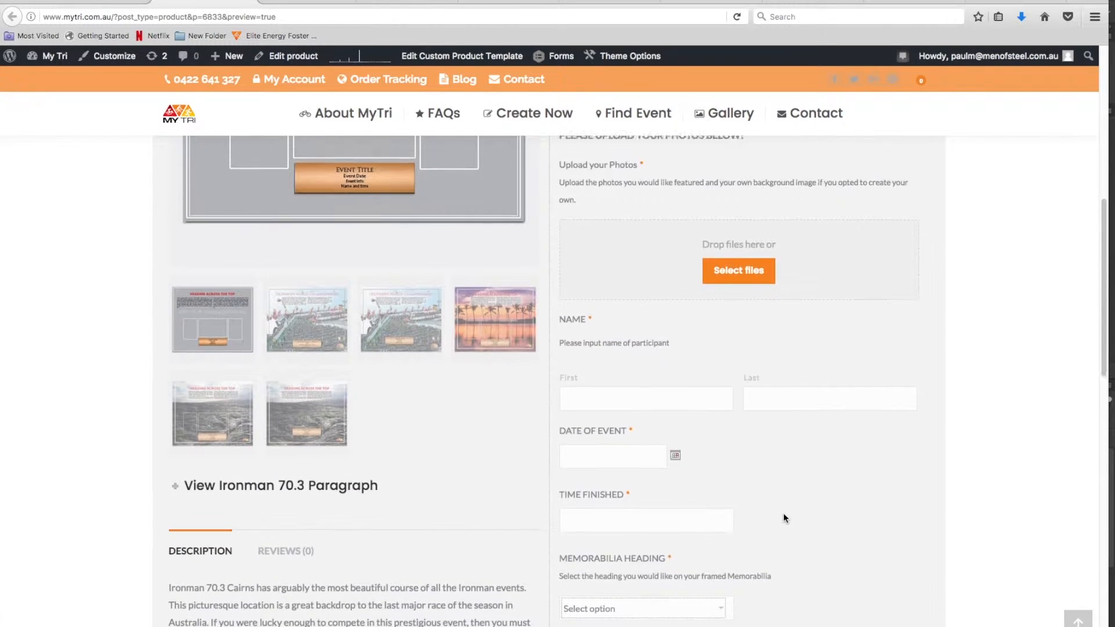